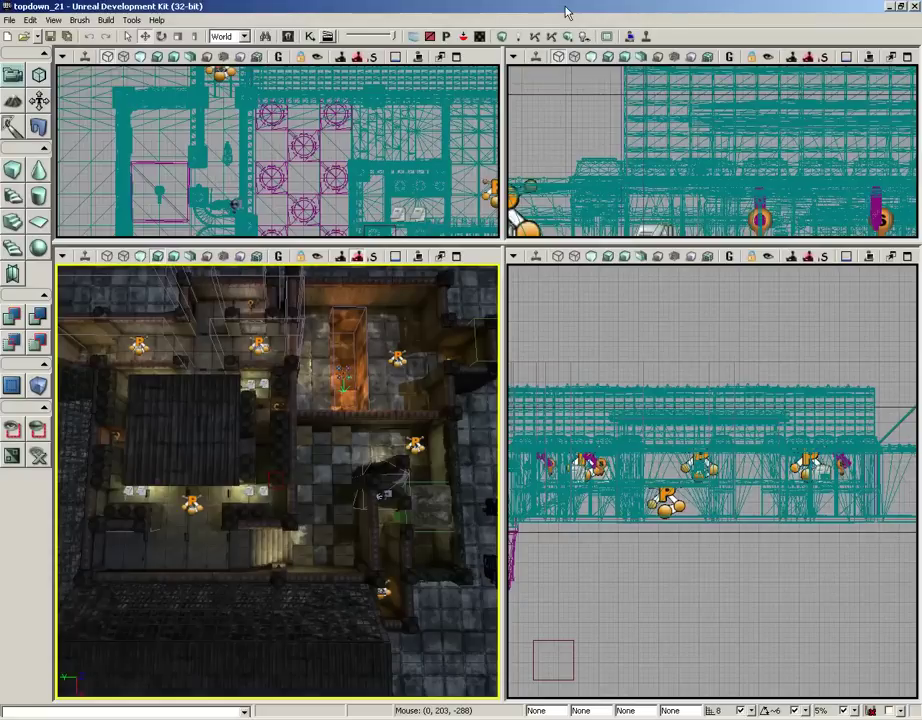
# Duplicate the existing green-edged block and move the copy into the room with the sunken pit, beside the pit.
pyautogui.moveTo(304, 480); pyautogui.dragTo(446, 588, button='middle')
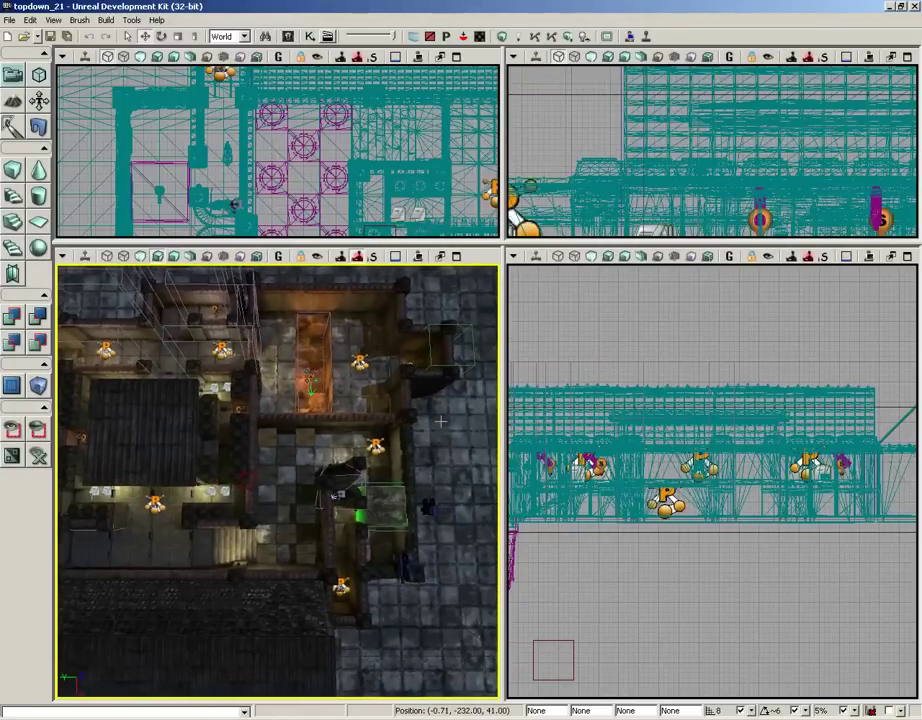
pyautogui.moveTo(446, 588); pyautogui.dragTo(423, 256)
pyautogui.moveTo(423, 256); pyautogui.dragTo(425, 480, button='middle')
pyautogui.moveTo(425, 480); pyautogui.dragTo(418, 463)
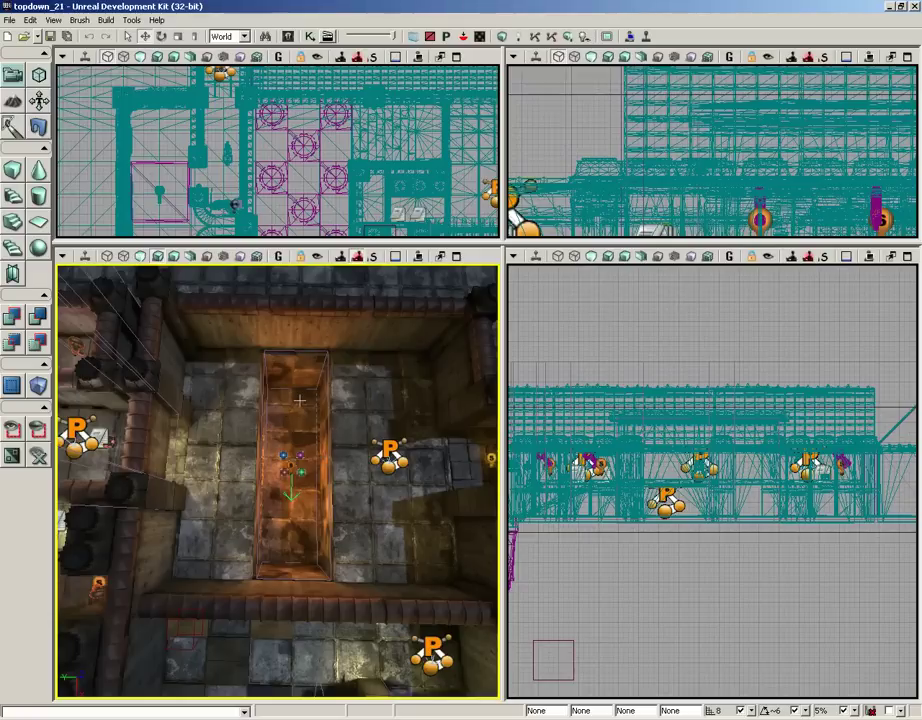
pyautogui.click(168, 173)
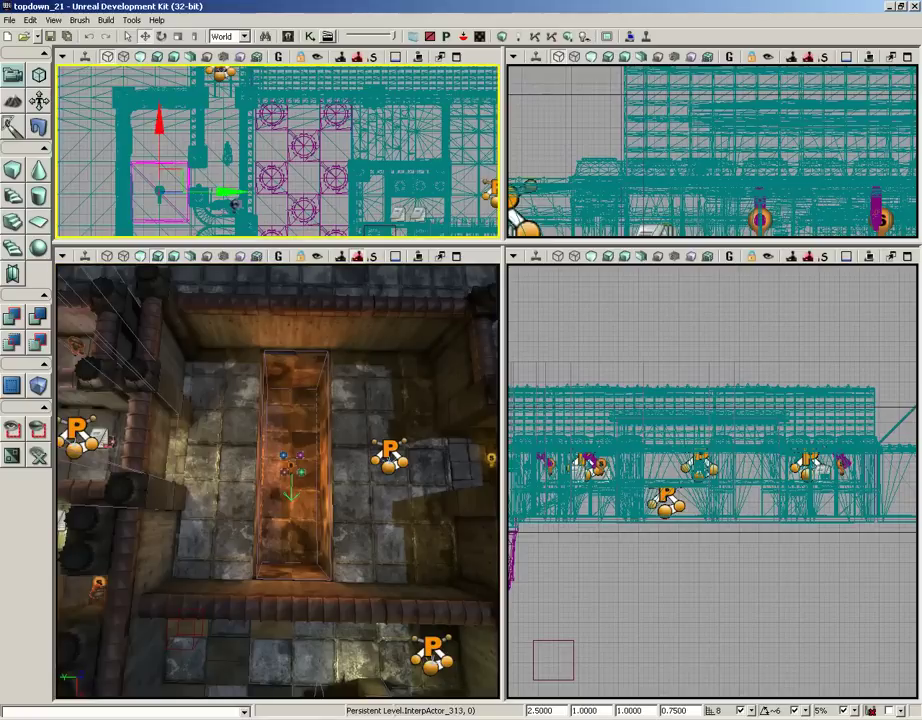
pyautogui.moveTo(290, 208); pyautogui.dragTo(333, 148, button='right')
pyautogui.scroll(-4, 333, 148)
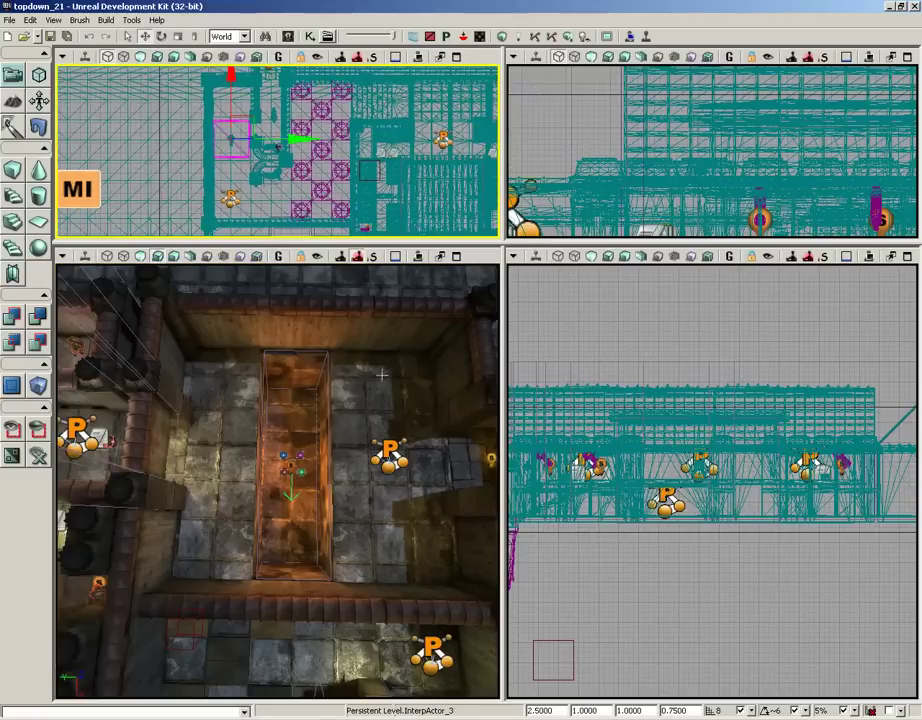
pyautogui.moveTo(382, 375); pyautogui.dragTo(60, 404)
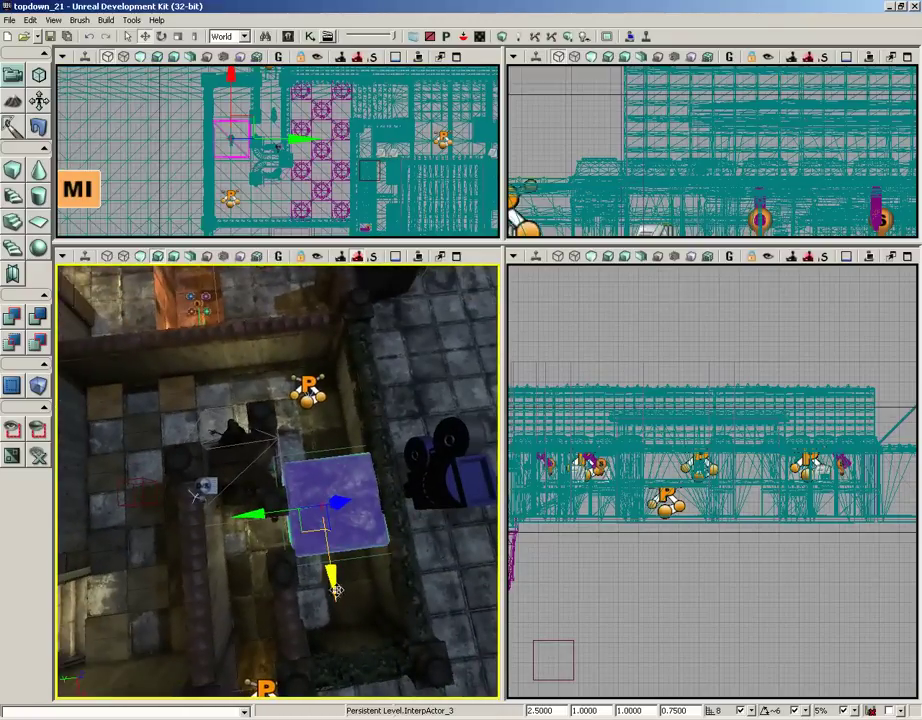
pyautogui.moveTo(330, 580); pyautogui.dragTo(312, 389)
pyautogui.moveTo(260, 530); pyautogui.dragTo(55, 477)
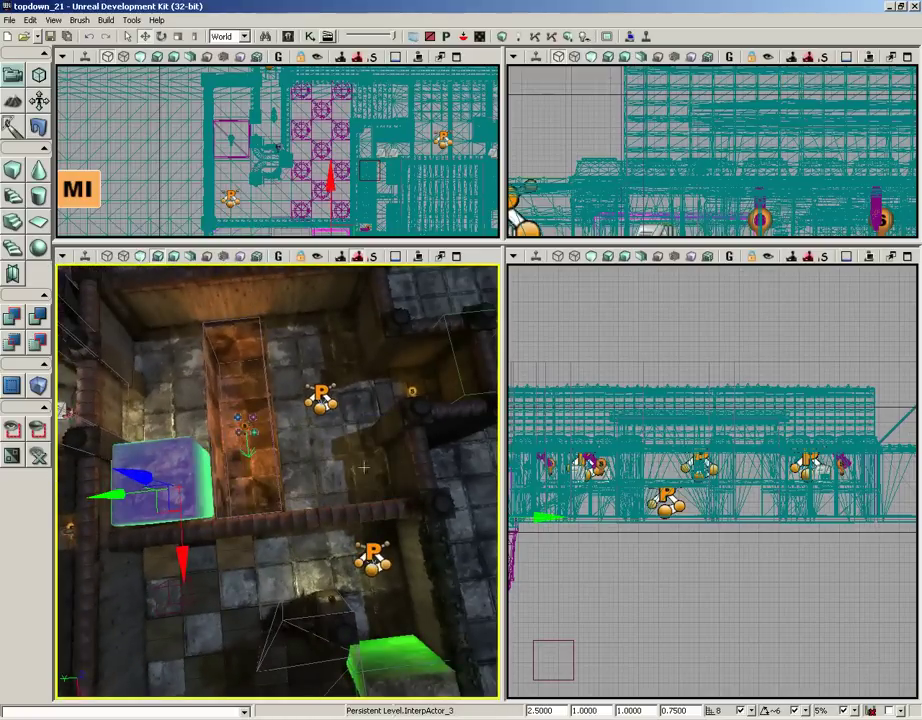
# Shift the copied block so it sits flush against the pit room's end wall.
pyautogui.scroll(10, 310, 75)
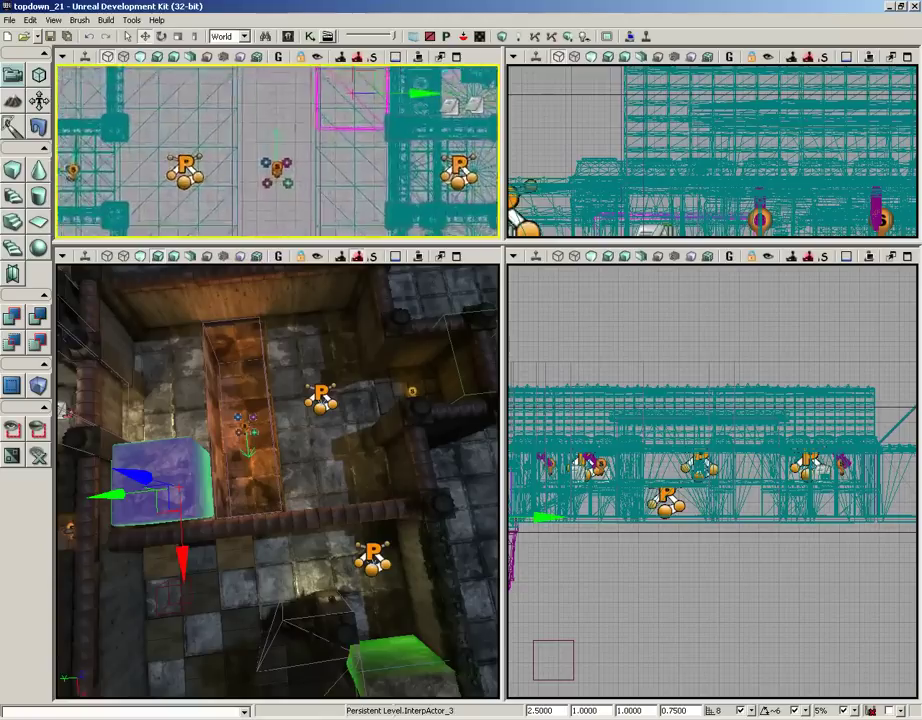
pyautogui.moveTo(294, 66); pyautogui.dragTo(236, 183, button='right')
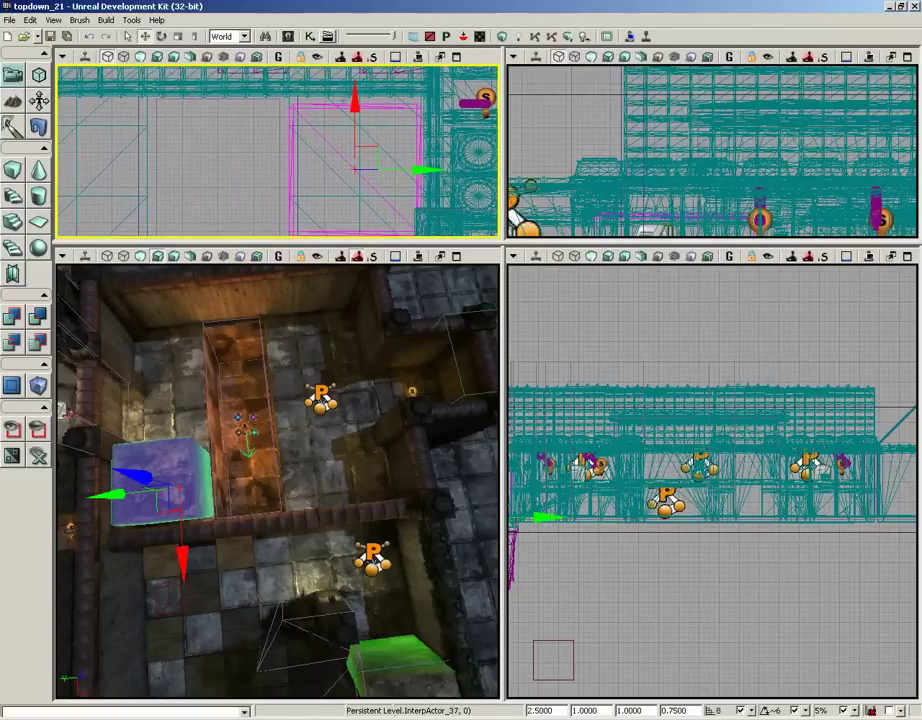
pyautogui.moveTo(355, 96); pyautogui.dragTo(353, 94)
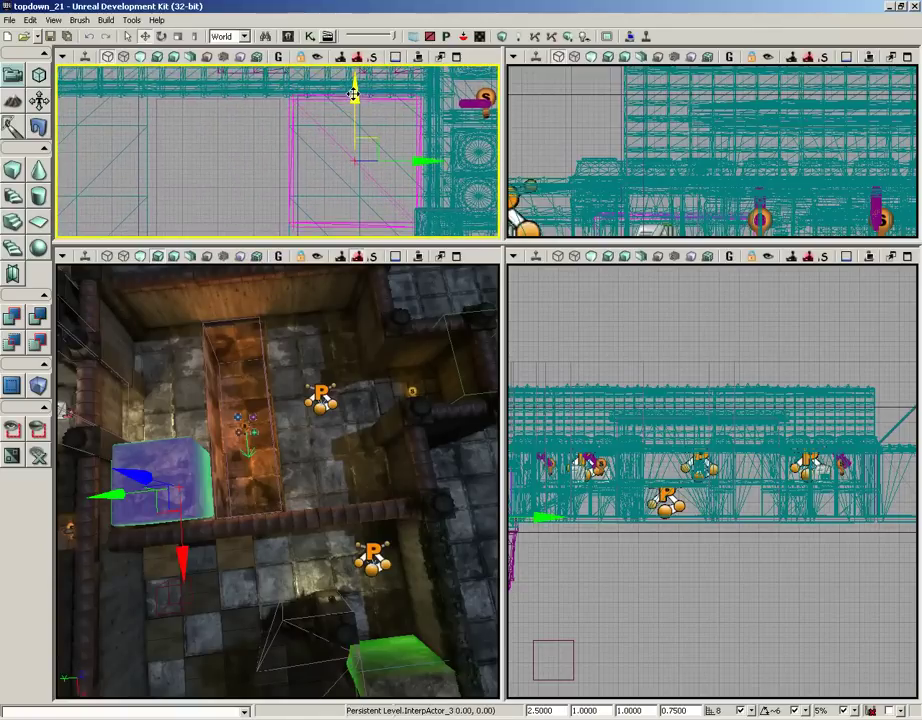
pyautogui.scroll(4, 306, 104)
# Duplicate the aligned block and place the copy across the pit, level with it along the same wall.
pyautogui.moveTo(295, 104); pyautogui.dragTo(359, 118, button='right')
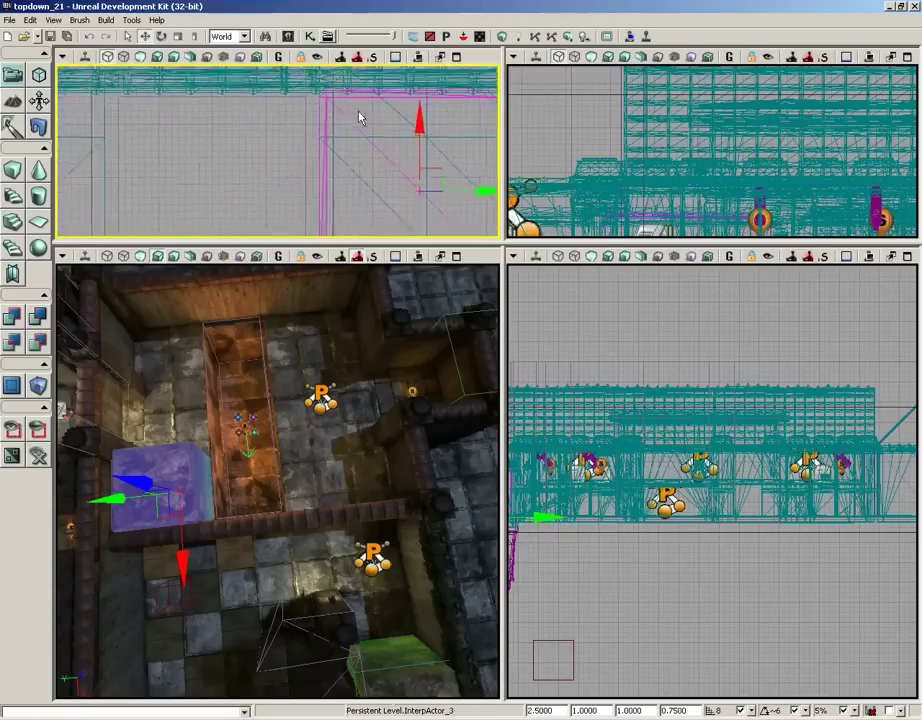
pyautogui.scroll(-4, 360, 119)
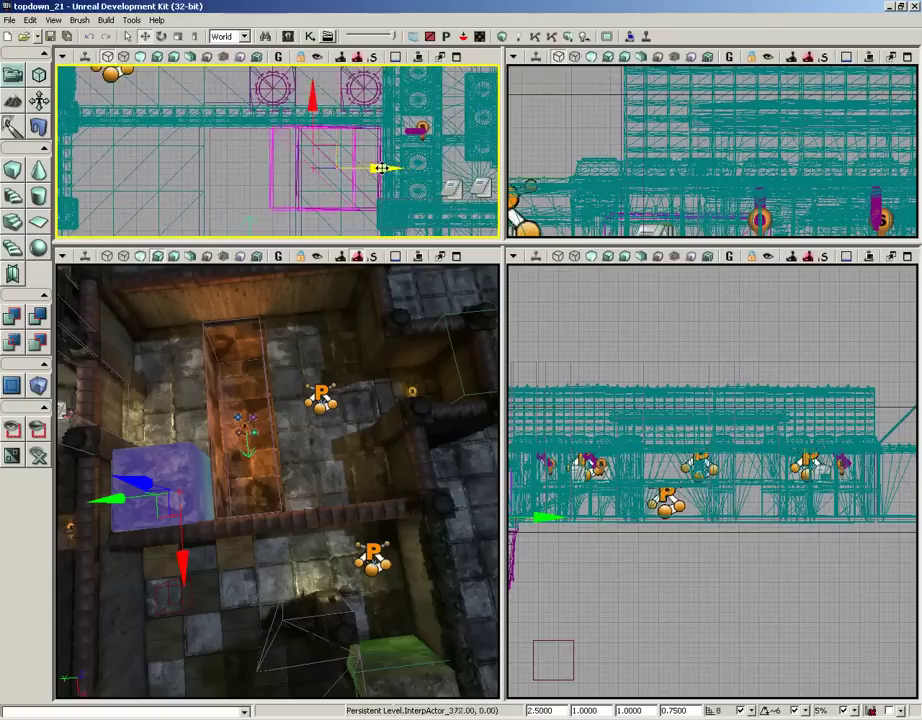
pyautogui.moveTo(395, 168); pyautogui.dragTo(273, 165)
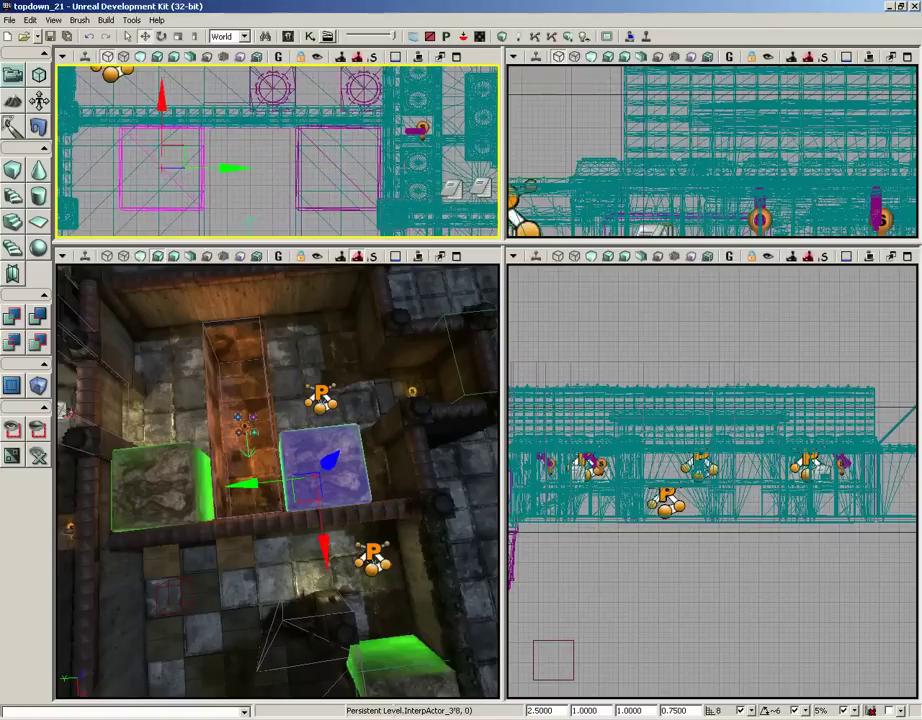
# Select both blocks beside the pit and duplicate the pair to the opposite end of the room.
pyautogui.moveTo(243, 370); pyautogui.dragTo(499, 570)
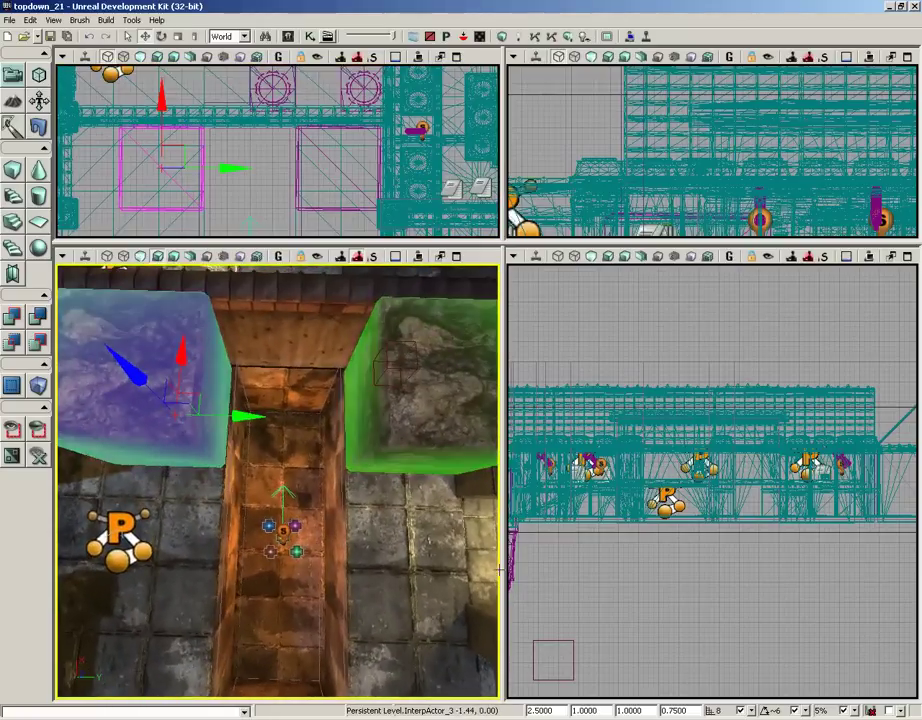
pyautogui.keyDown('ctrl'); pyautogui.click(401, 425); pyautogui.keyUp('ctrl')
pyautogui.scroll(-2, 267, 201)
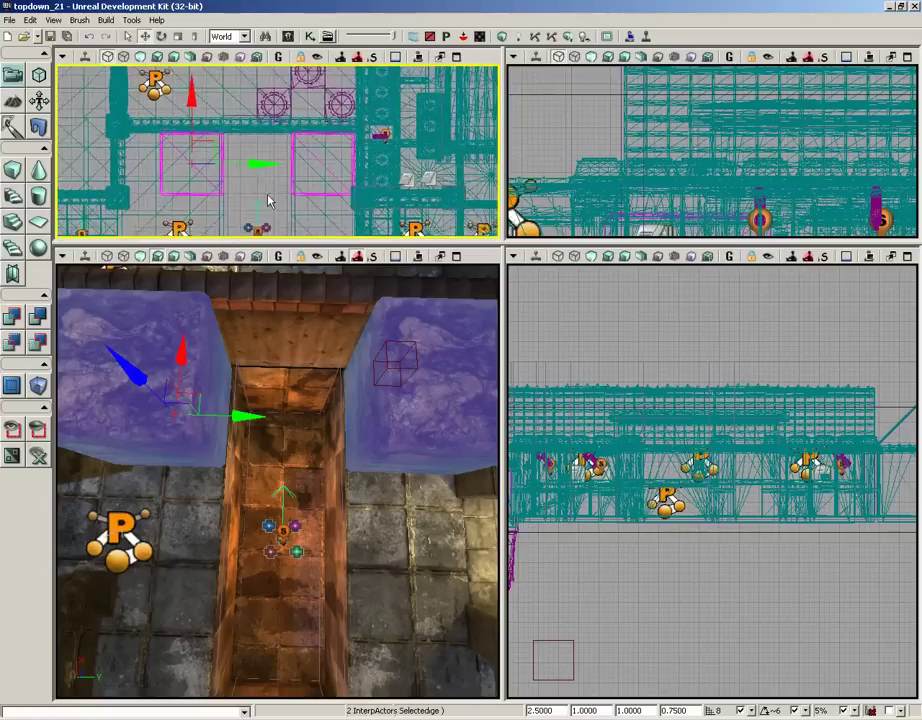
pyautogui.moveTo(268, 200); pyautogui.dragTo(272, 193, button='right')
pyautogui.keyDown('alt'); pyautogui.keyDown('shift'); pyautogui.moveTo(196, 92); pyautogui.dragTo(196, 199); pyautogui.keyUp('shift'); pyautogui.keyUp('alt')
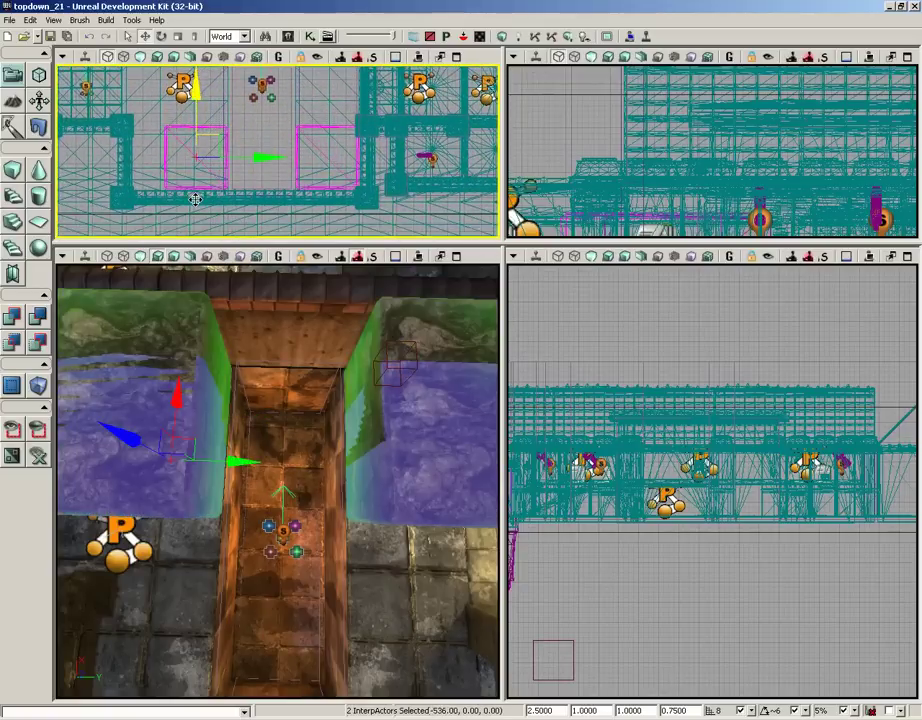
# Align the duplicated pair of blocks flush with the opposite end wall and clear the selection.
pyautogui.moveTo(294, 507); pyautogui.dragTo(381, 696)
pyautogui.moveTo(252, 177); pyautogui.dragTo(260, 243, button='right')
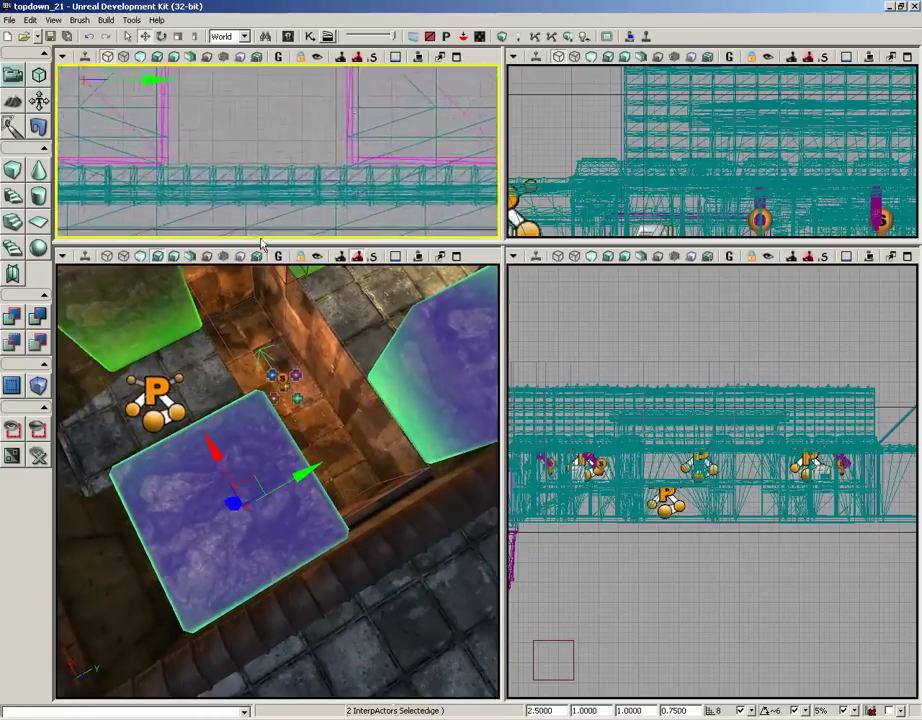
pyautogui.moveTo(261, 243); pyautogui.dragTo(453, 214)
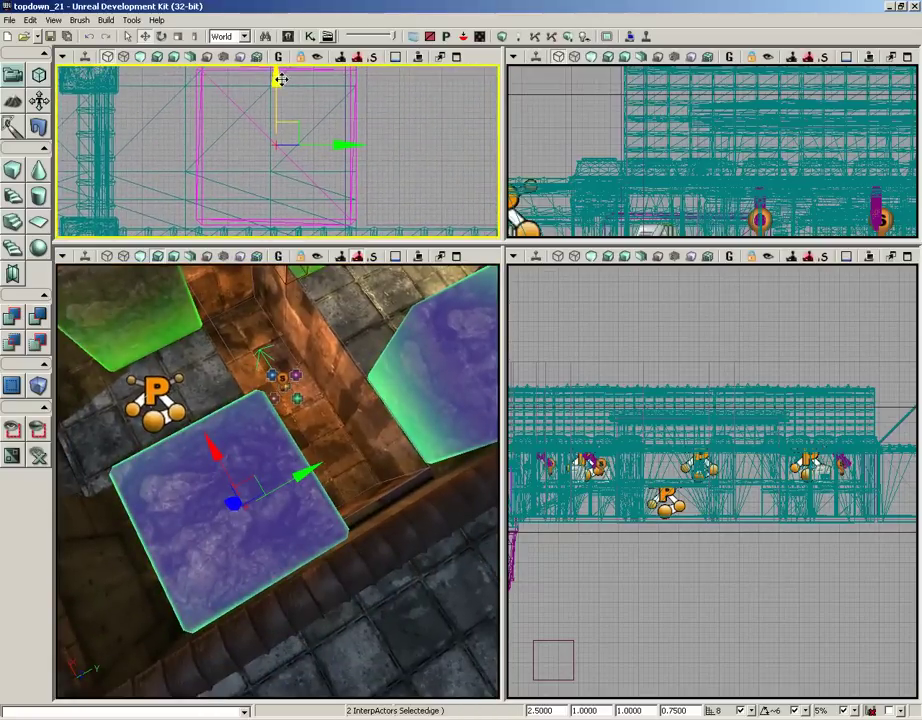
pyautogui.moveTo(281, 79); pyautogui.dragTo(281, 84)
pyautogui.moveTo(294, 223); pyautogui.dragTo(281, 154)
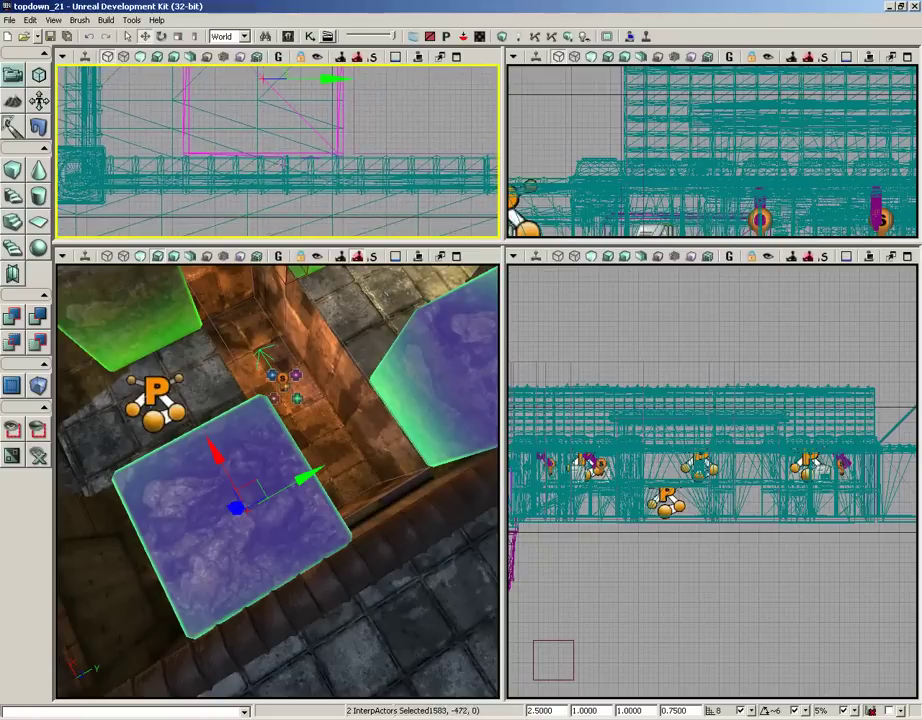
pyautogui.click(310, 175)
pyautogui.click(371, 143)
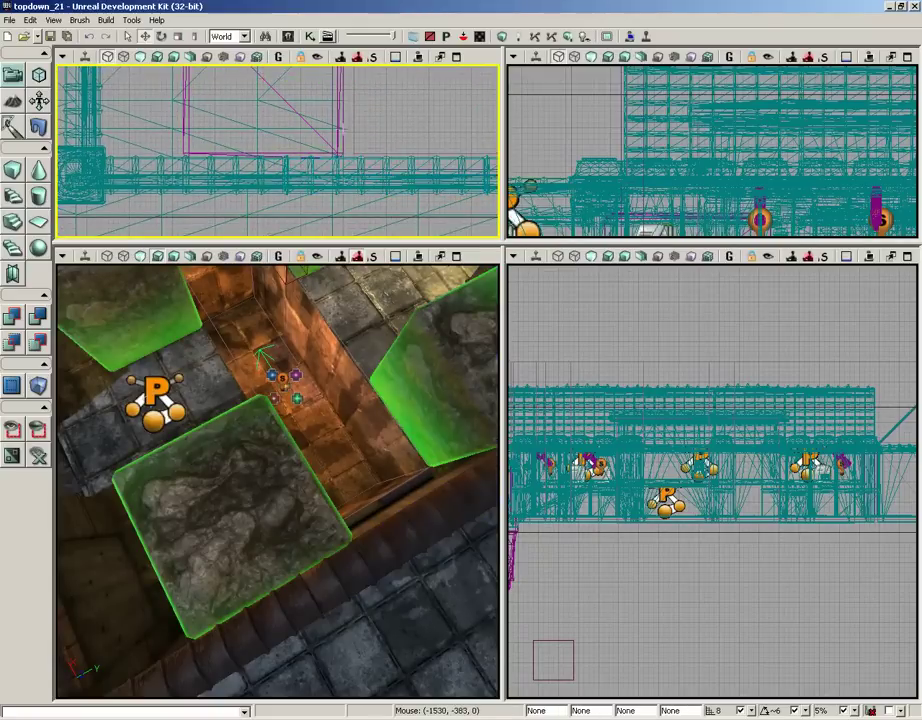
pyautogui.moveTo(381, 379); pyautogui.dragTo(305, 325)
pyautogui.moveTo(381, 380); pyautogui.dragTo(380, 395, button='right')
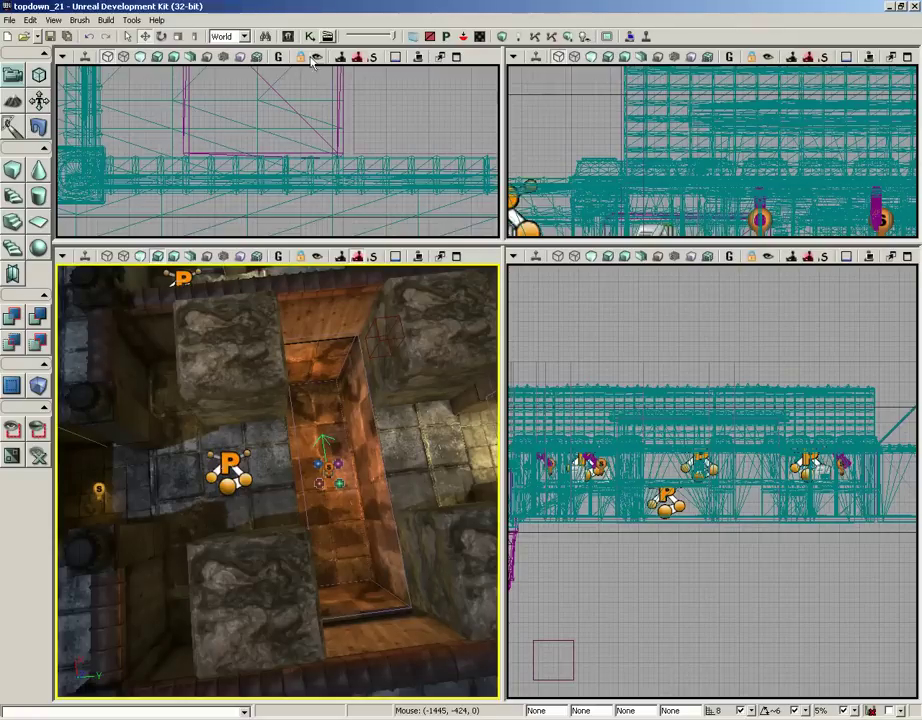
# Load the topdown_test package in the Content Browser and show its Material_Instances group.
pyautogui.click(287, 36)
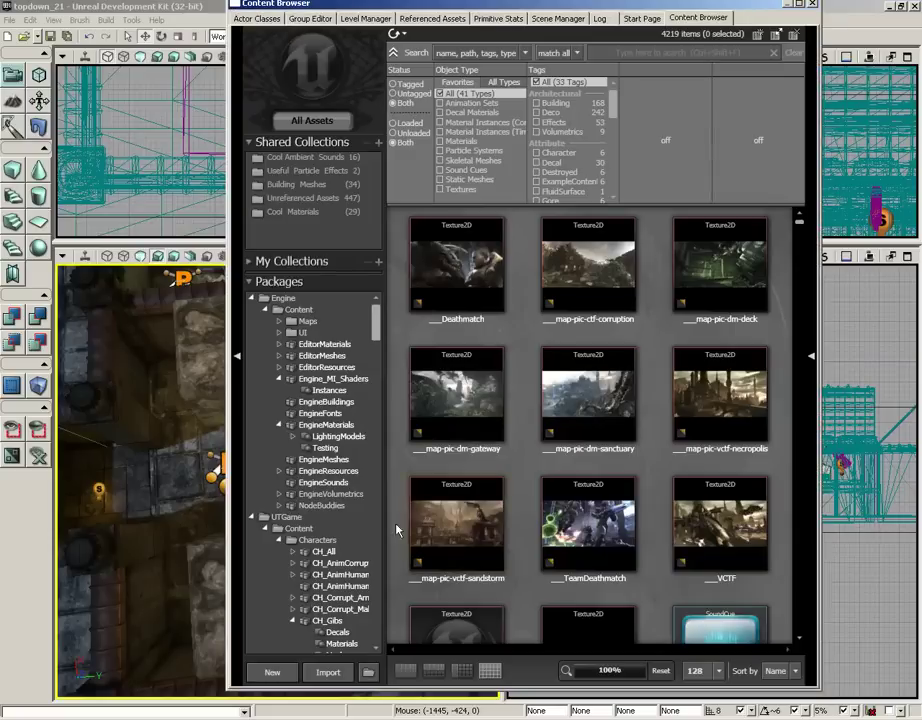
pyautogui.moveTo(378, 330); pyautogui.dragTo(374, 636)
pyautogui.click(310, 556)
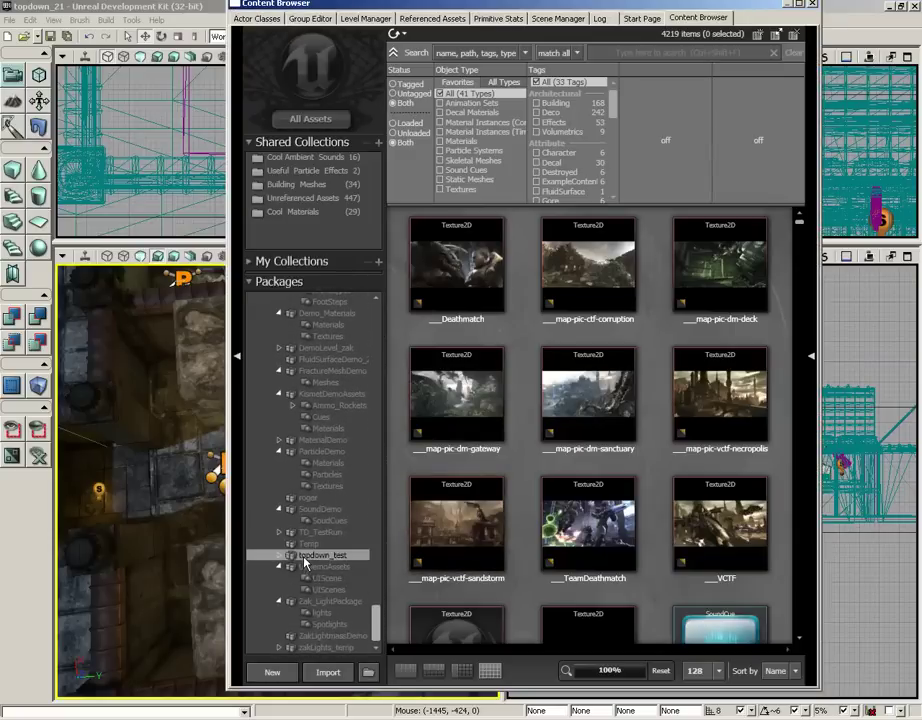
pyautogui.rightClick(308, 558)
pyautogui.click(318, 566)
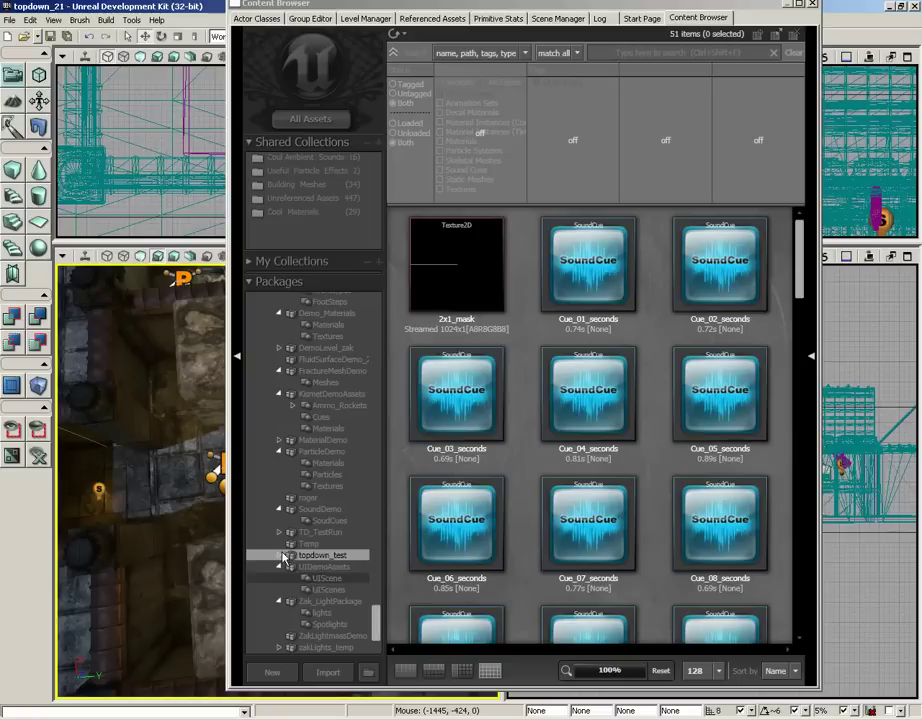
pyautogui.click(284, 556)
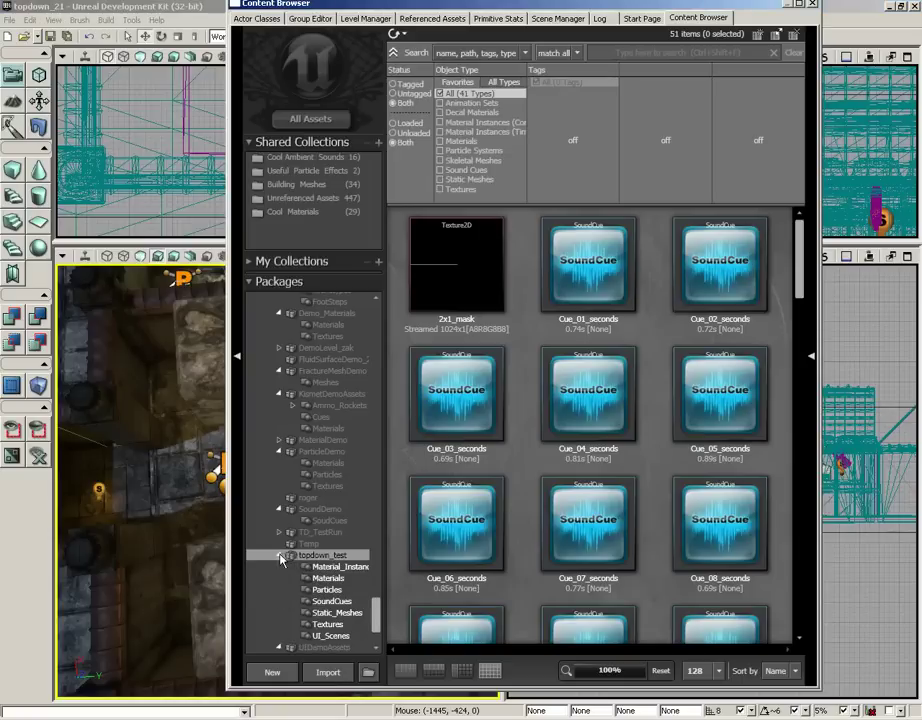
pyautogui.click(356, 570)
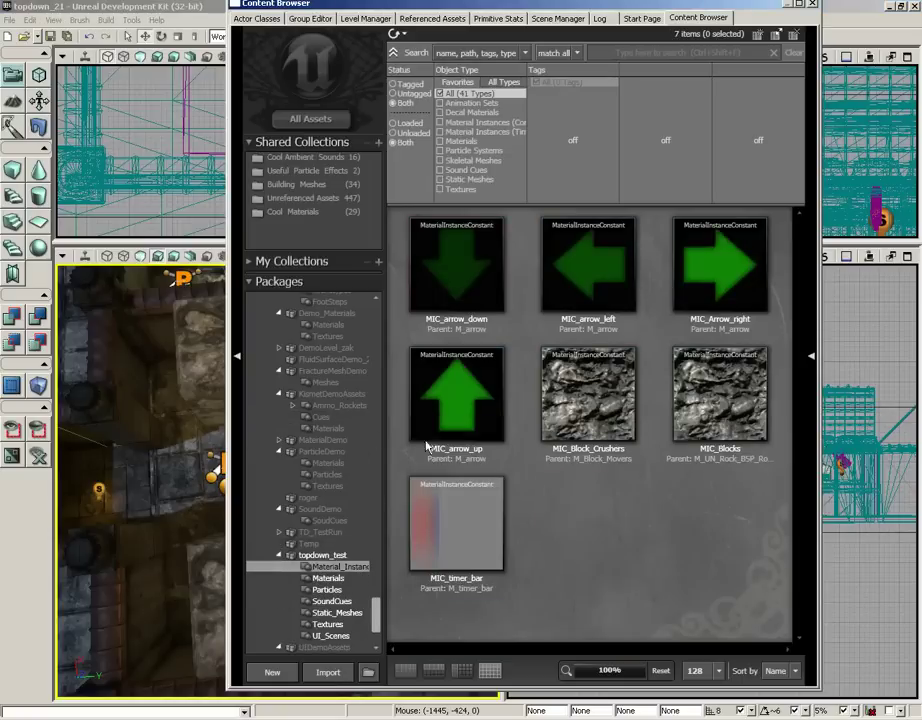
# Open the MIC_Block_Crushers material instance, examine its preview from another angle and close the editor.
pyautogui.click(601, 406)
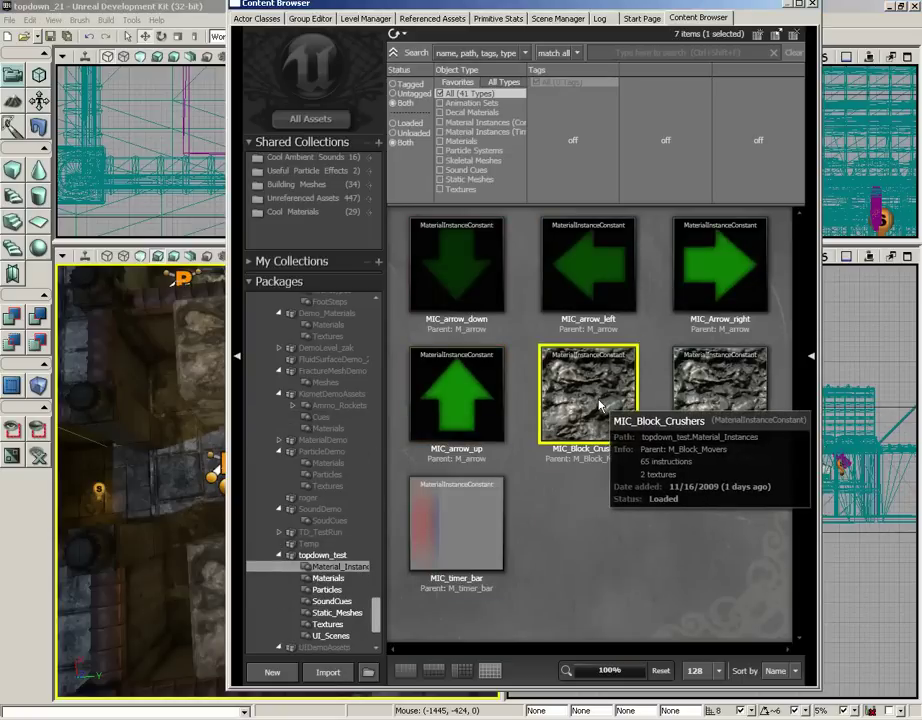
pyautogui.doubleClick(601, 406)
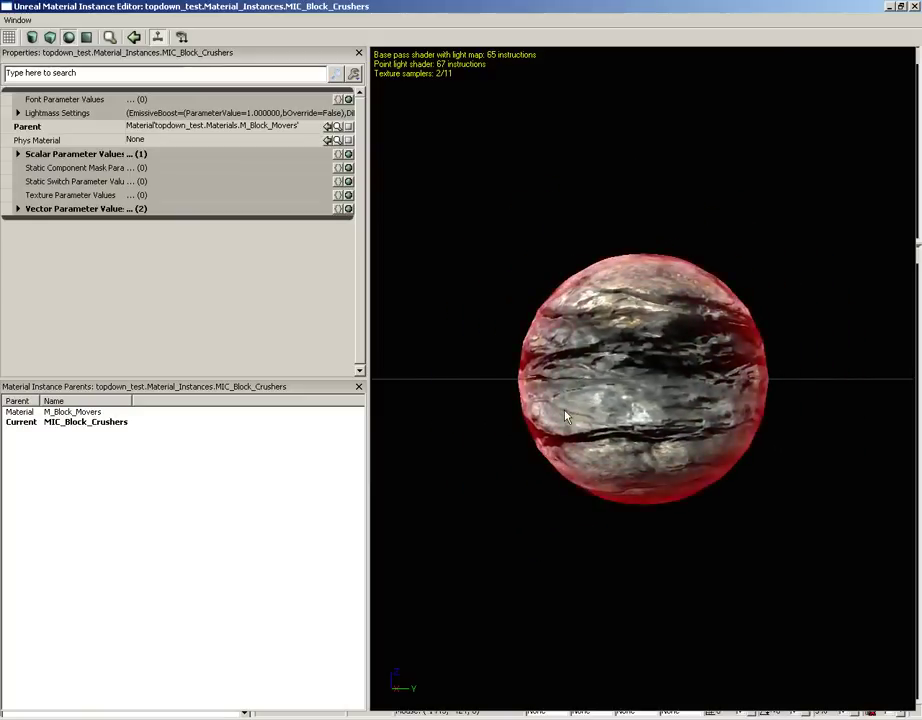
pyautogui.moveTo(566, 417); pyautogui.dragTo(676, 323)
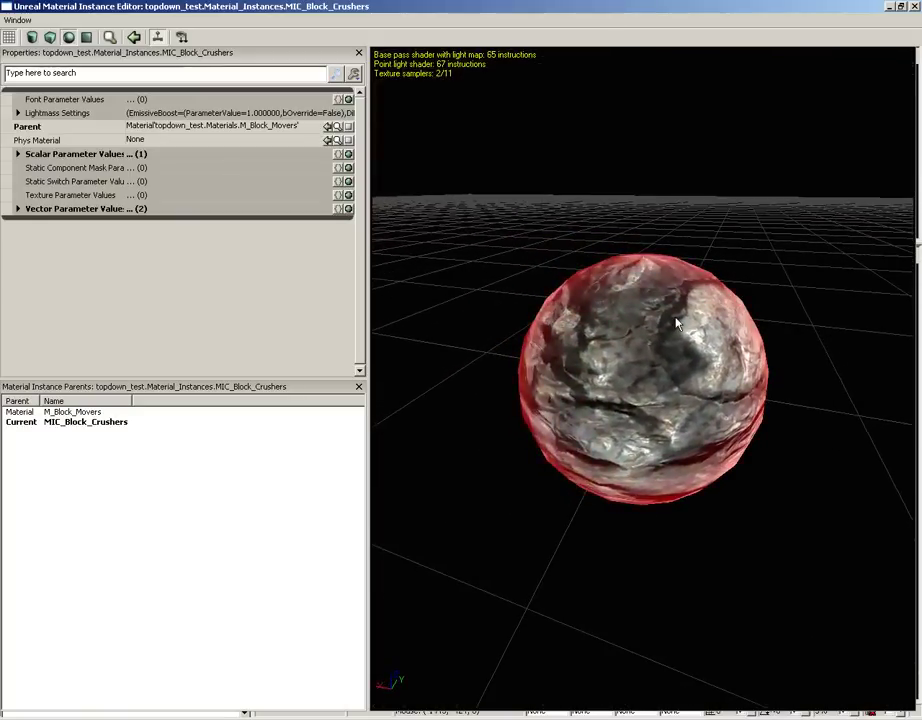
pyautogui.click(913, 7)
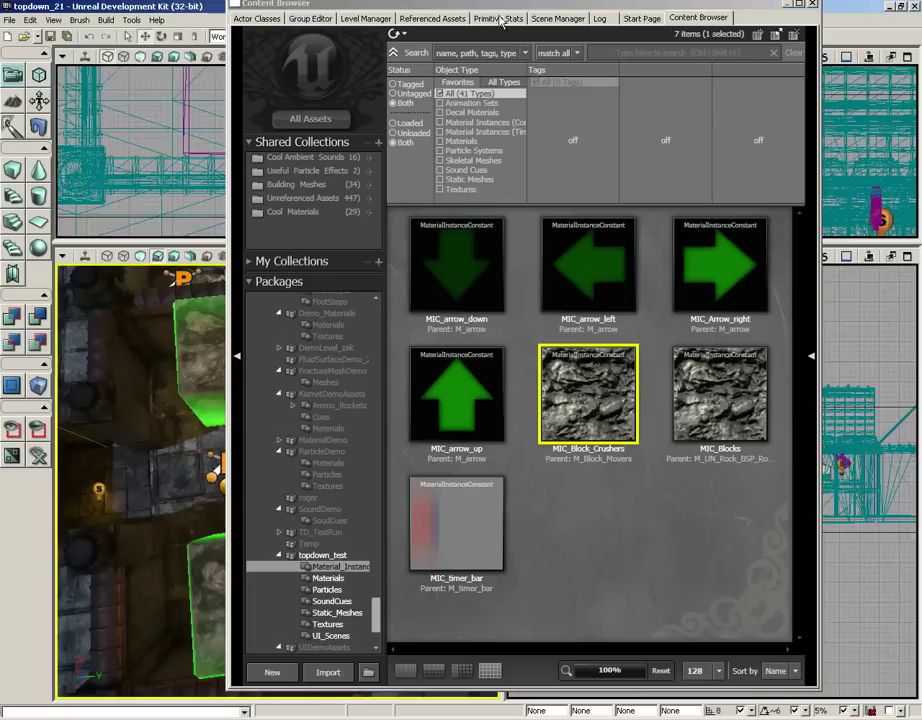
# Apply the MIC_Block_Crushers material to all four blocks around the pit and close the Content Browser.
pyautogui.moveTo(485, 6); pyautogui.dragTo(750, 5)
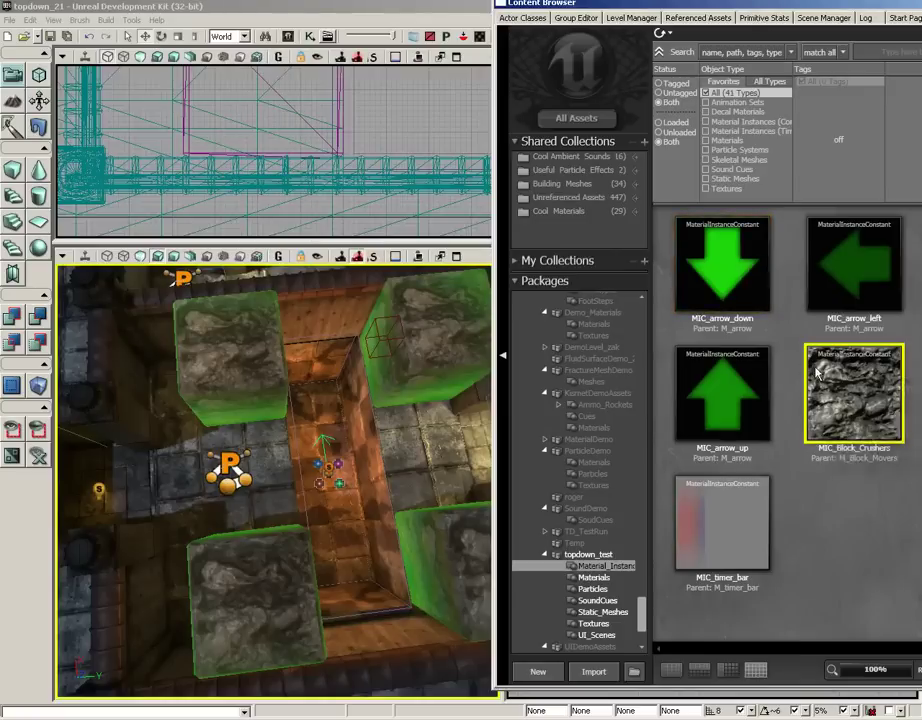
pyautogui.moveTo(818, 372); pyautogui.dragTo(456, 345)
pyautogui.moveTo(841, 394); pyautogui.dragTo(264, 390)
pyautogui.moveTo(866, 400); pyautogui.dragTo(457, 579)
pyautogui.moveTo(838, 402); pyautogui.dragTo(255, 600)
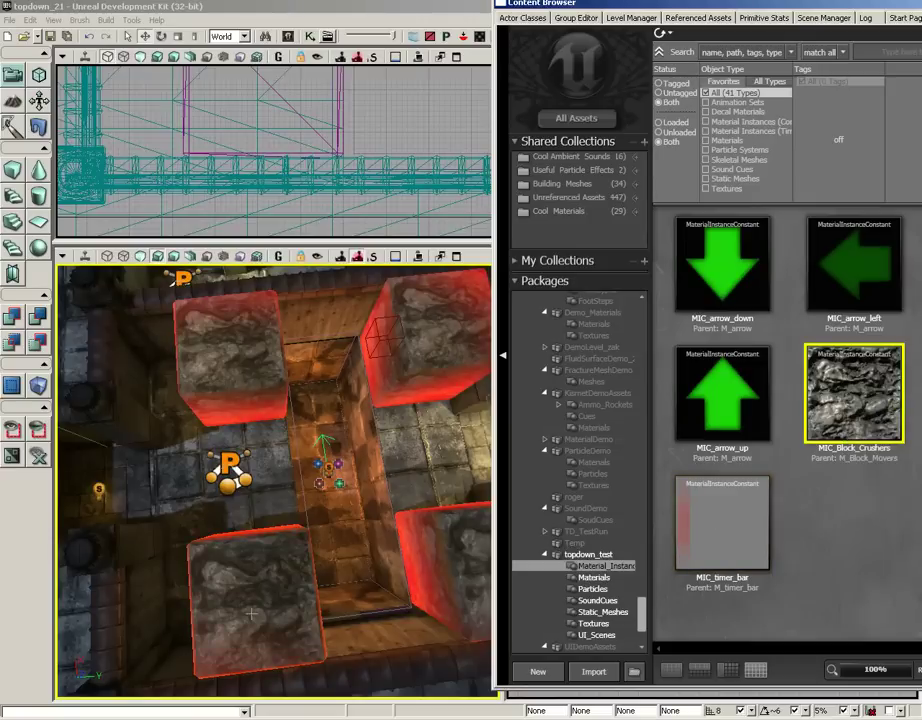
pyautogui.moveTo(829, 27); pyautogui.dragTo(584, 90)
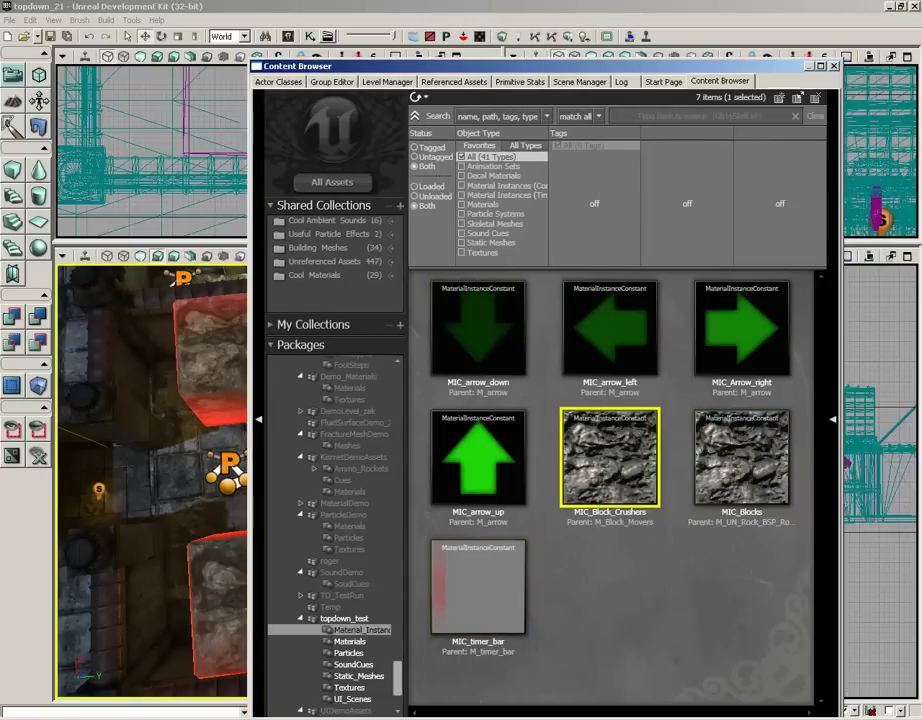
pyautogui.click(835, 67)
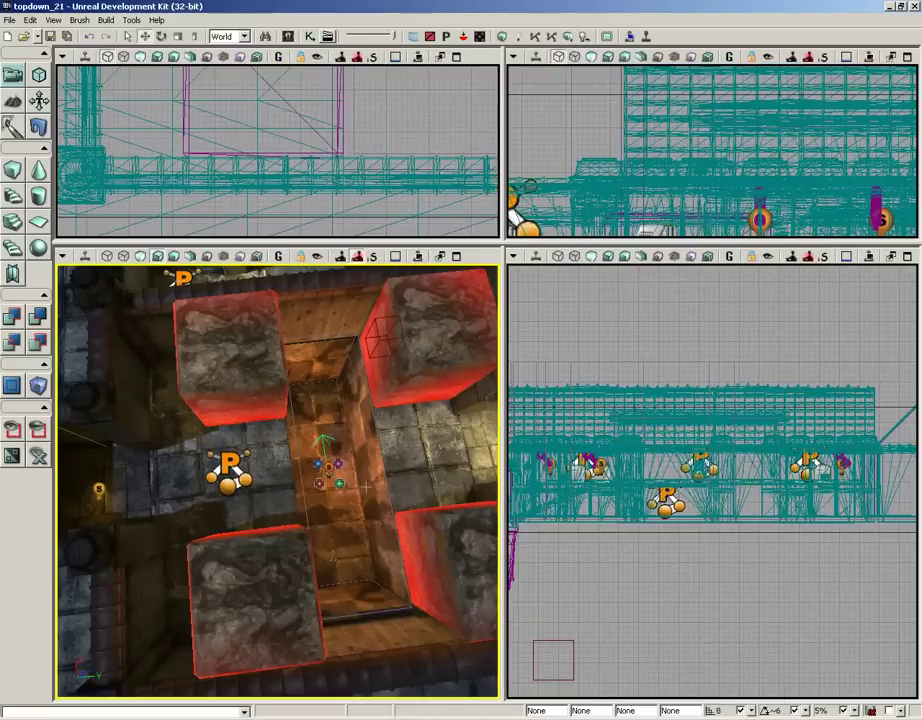
pyautogui.moveTo(366, 486); pyautogui.dragTo(145, 644)
pyautogui.moveTo(145, 645); pyautogui.dragTo(145, 645, button='right')
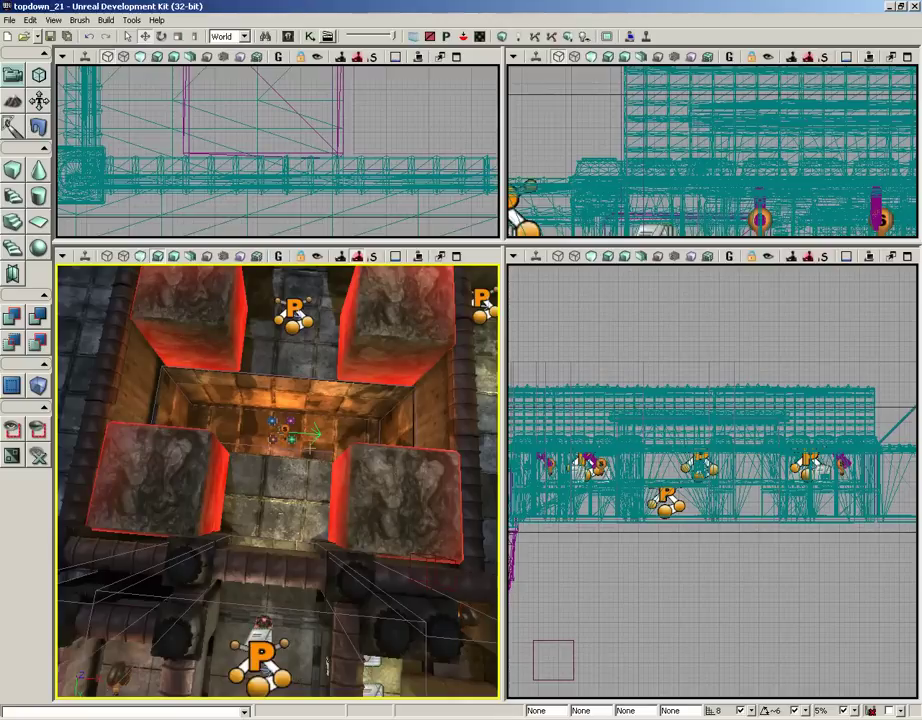
pyautogui.moveTo(350, 506); pyautogui.dragTo(350, 440)
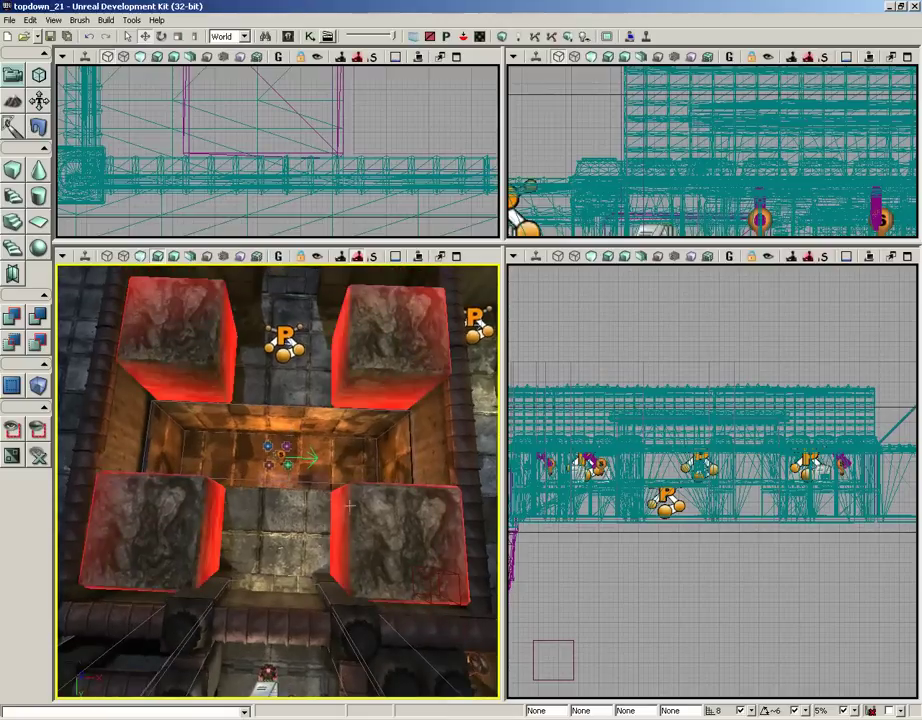
# Rotate the blocks InterpActor_17 and InterpActor_18 on one side of the pit half a turn each about the vertical axis.
pyautogui.click(386, 531)
pyautogui.moveTo(386, 531); pyautogui.dragTo(386, 531, button='right')
pyautogui.moveTo(280, 475); pyautogui.dragTo(277, 350, button='right')
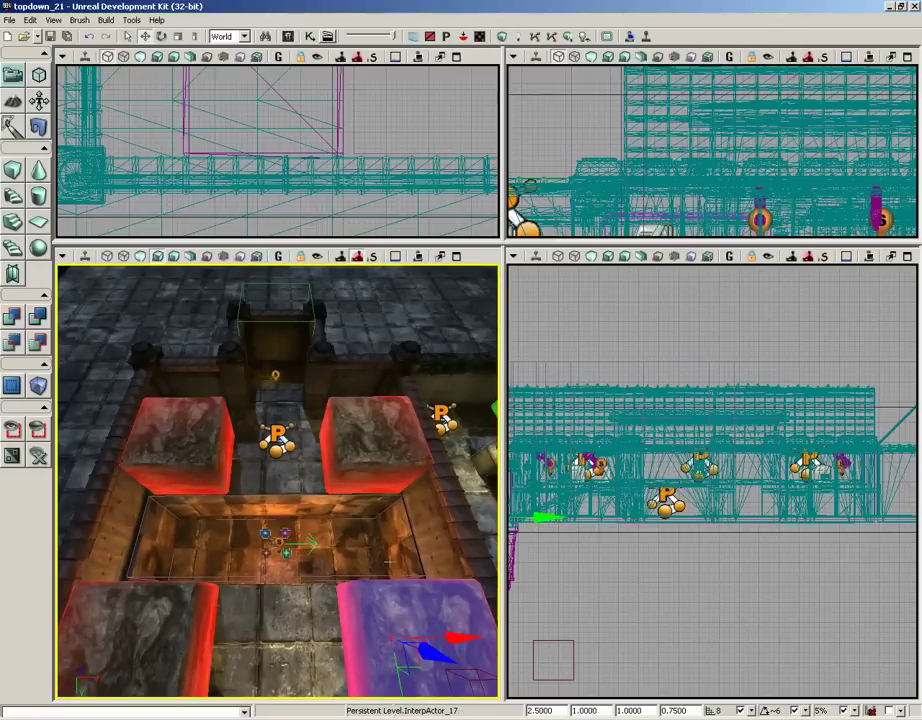
pyautogui.moveTo(388, 562); pyautogui.dragTo(388, 562, button='right')
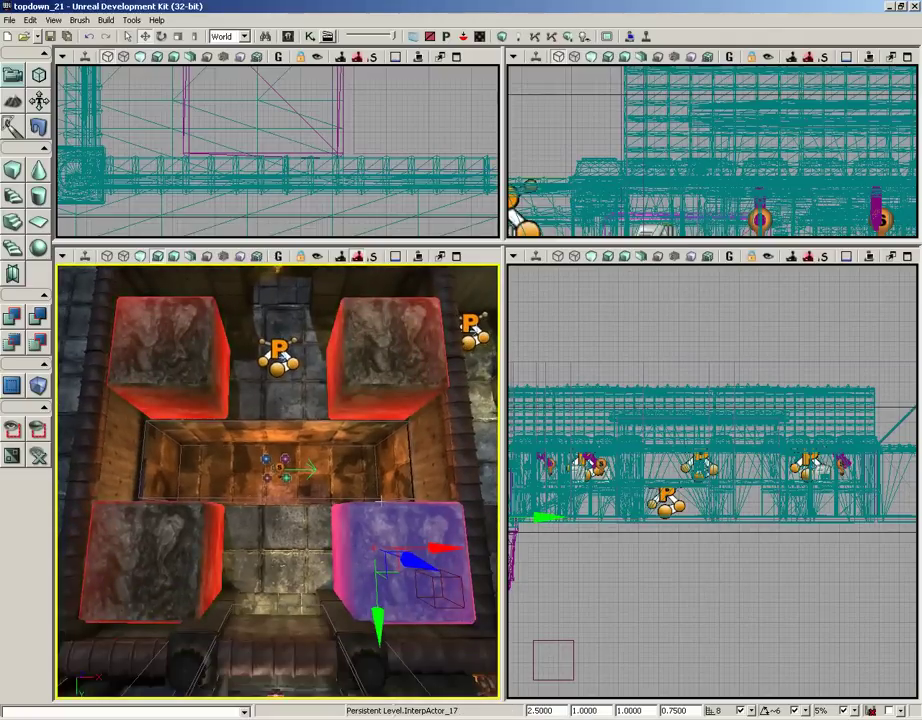
pyautogui.press('space')
pyautogui.moveTo(349, 486); pyautogui.dragTo(55, 487)
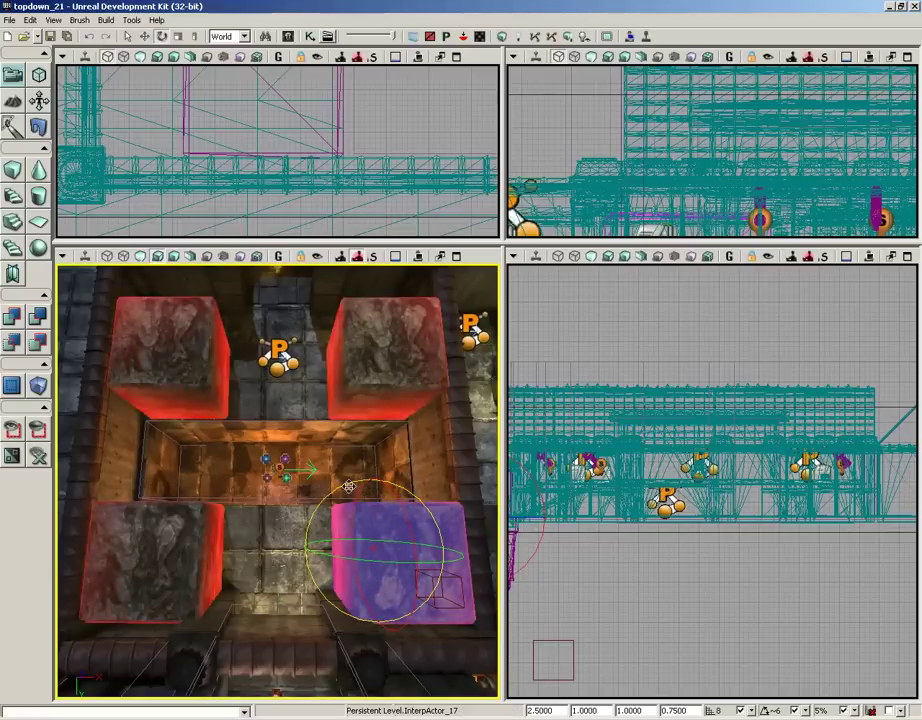
pyautogui.click(390, 354)
pyautogui.moveTo(322, 336); pyautogui.dragTo(56, 335)
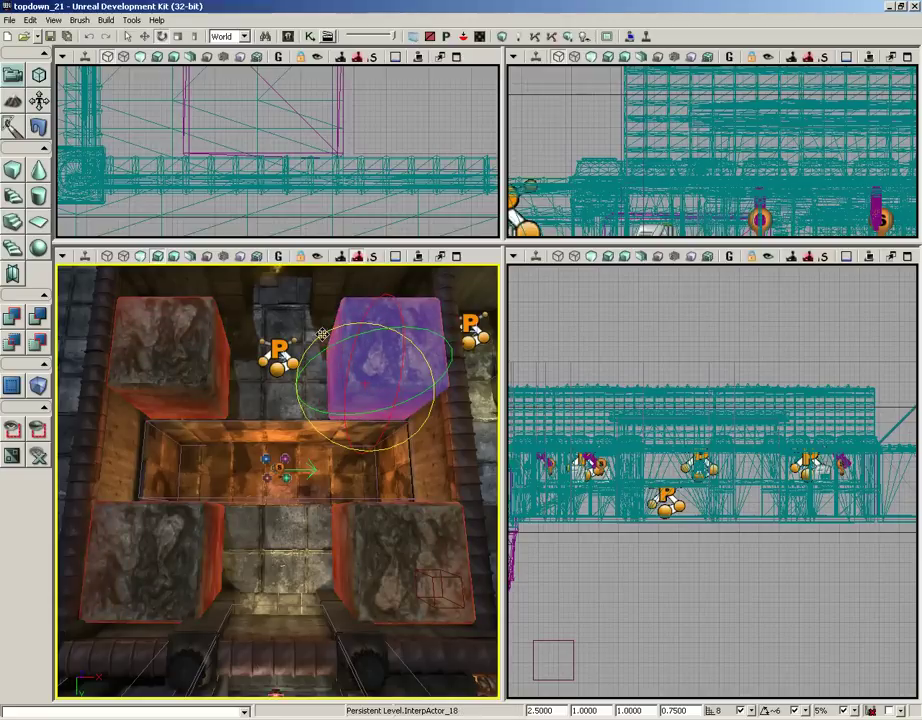
# Switch the transform widget to translation in the Local coordinate system and check the axes of the two far blocks.
pyautogui.click(208, 329)
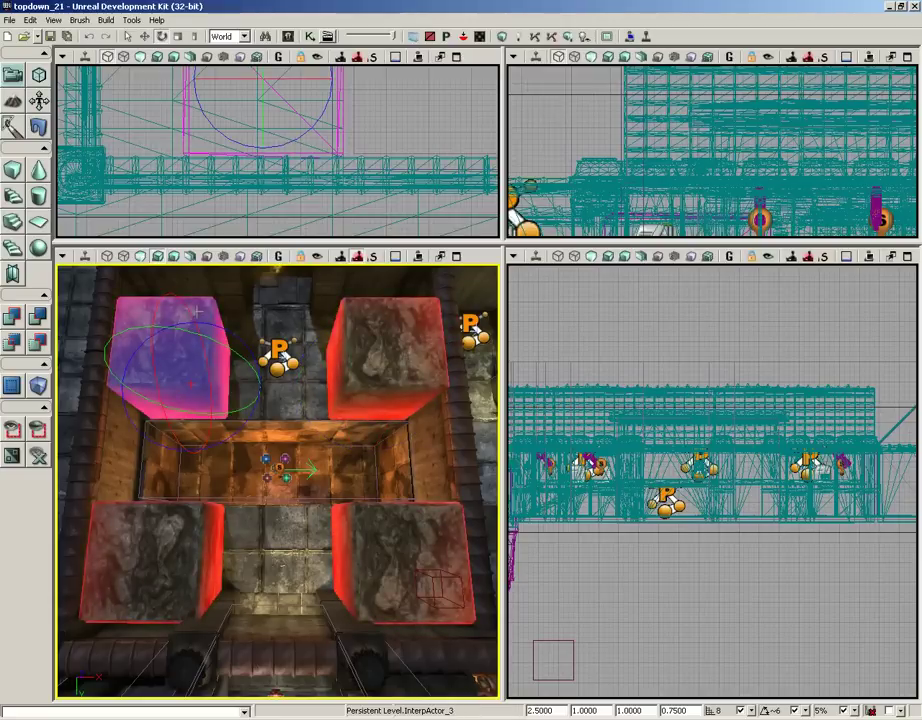
pyautogui.keyDown('ctrl'); pyautogui.click(375, 322); pyautogui.keyUp('ctrl')
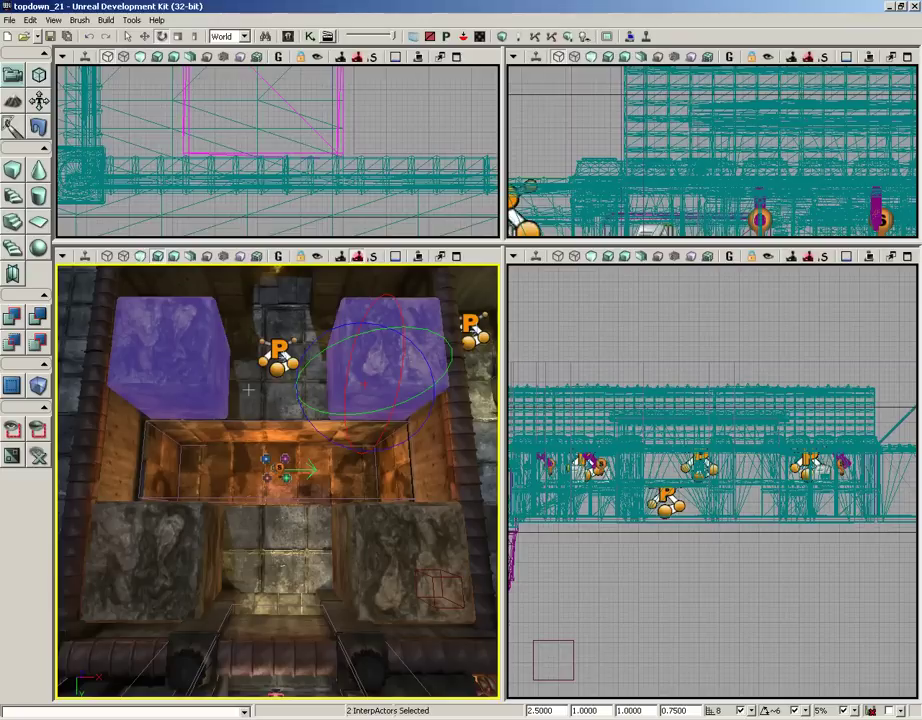
pyautogui.press('space')
pyautogui.press('space')
pyautogui.press('space')
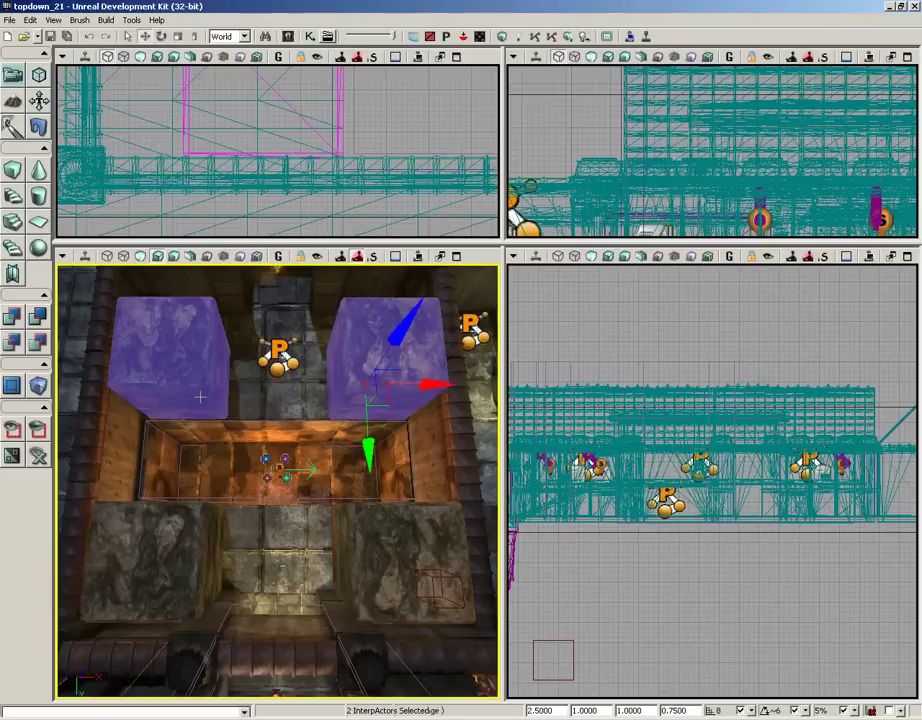
pyautogui.click(200, 397)
pyautogui.click(243, 36)
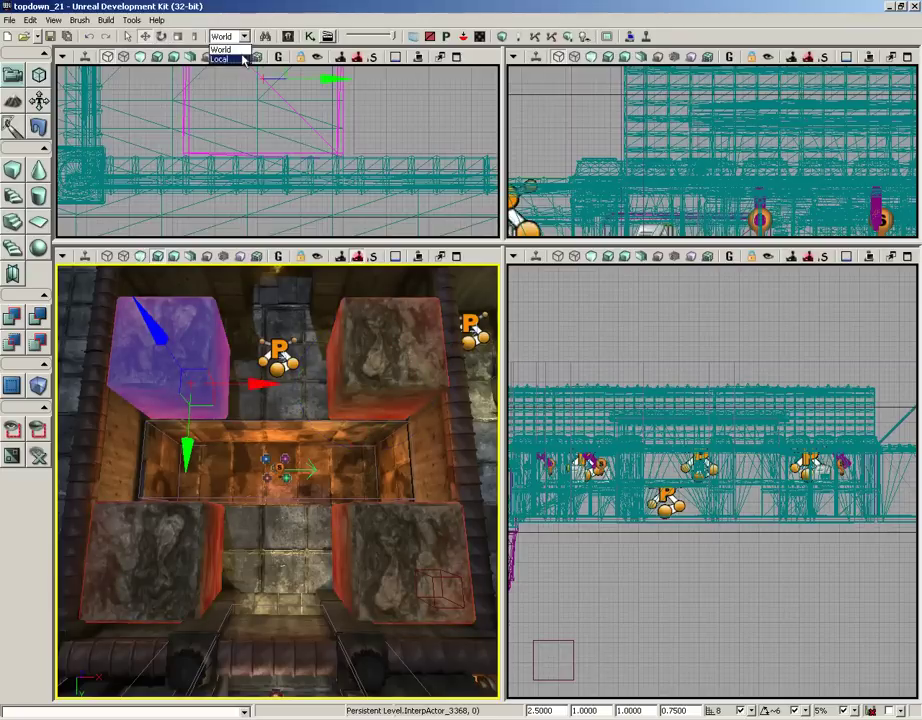
pyautogui.click(243, 60)
pyautogui.click(396, 335)
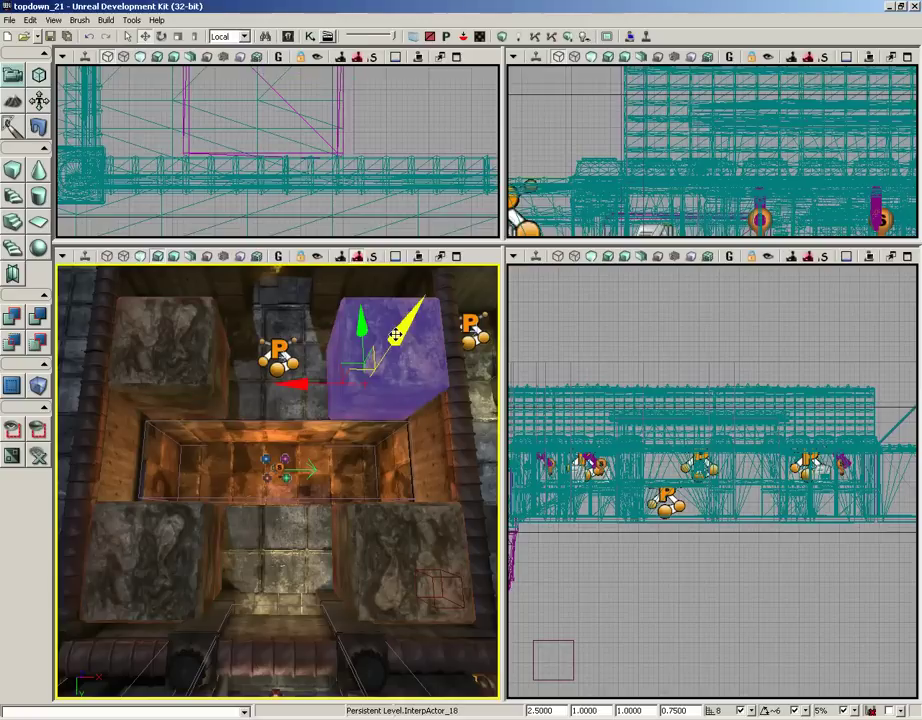
# Select both blocks on the far side of the pit, InterpActor_18 and InterpActor_3.
pyautogui.hotkey('ctrl', 'z')
pyautogui.click(386, 367)
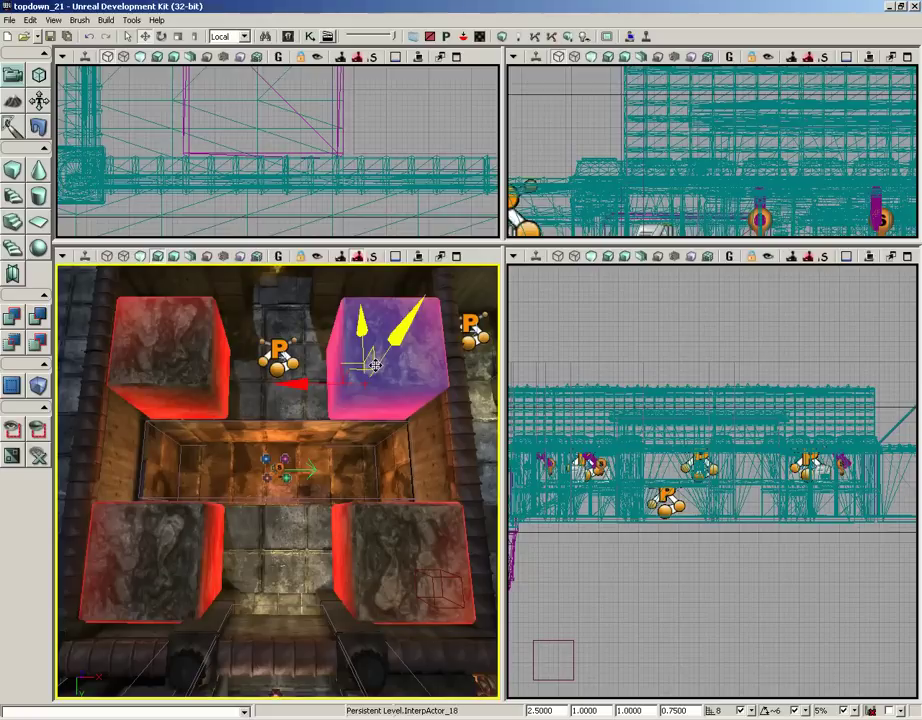
pyautogui.keyDown('ctrl'); pyautogui.click(192, 378); pyautogui.keyUp('ctrl')
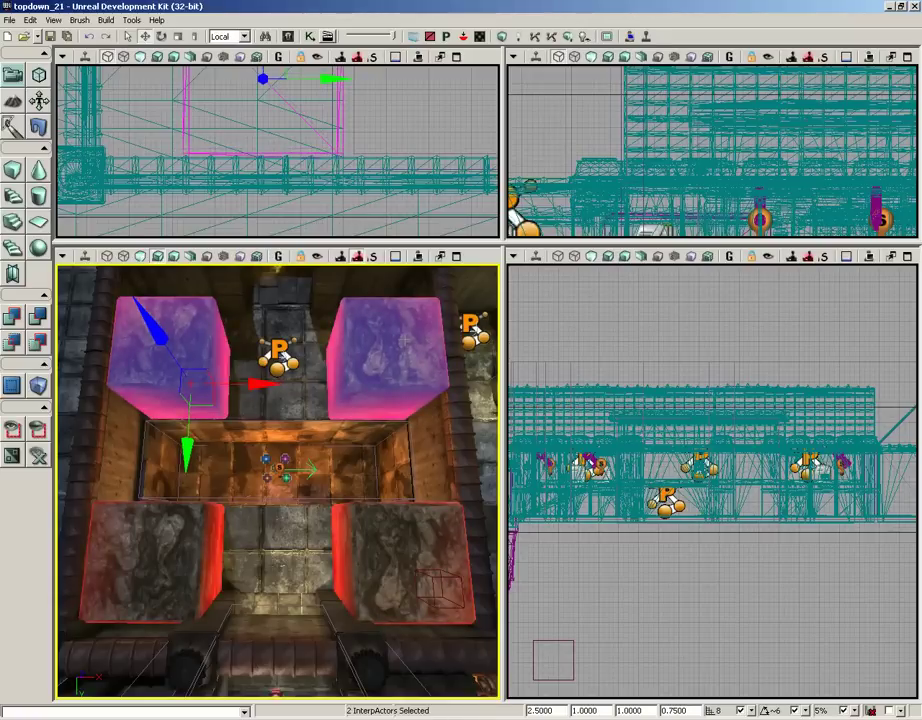
# Add a Level Loaded event to the level's Kismet sequence in the empty area below the Killer Pillars group and close Kismet.
pyautogui.click(309, 37)
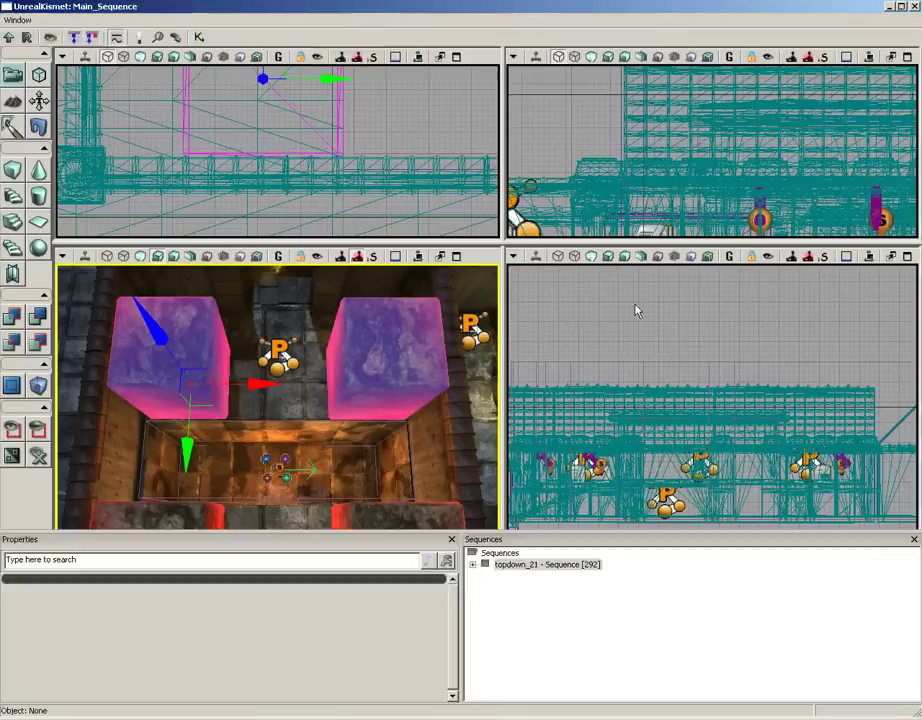
pyautogui.moveTo(572, 336); pyautogui.dragTo(543, 450)
pyautogui.scroll(-4, 409, 200)
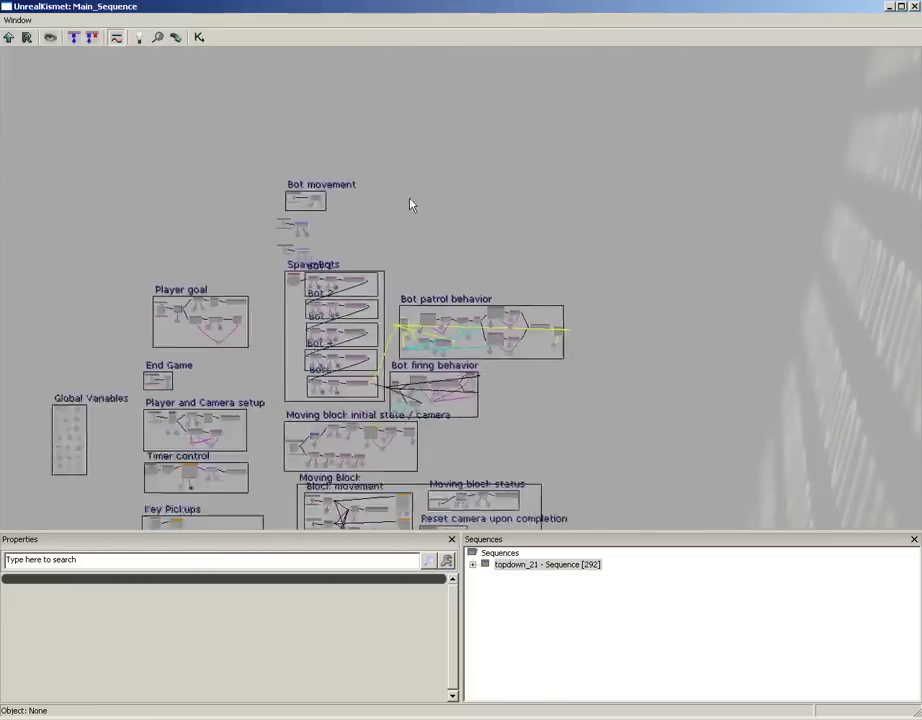
pyautogui.moveTo(473, 372); pyautogui.dragTo(458, 204)
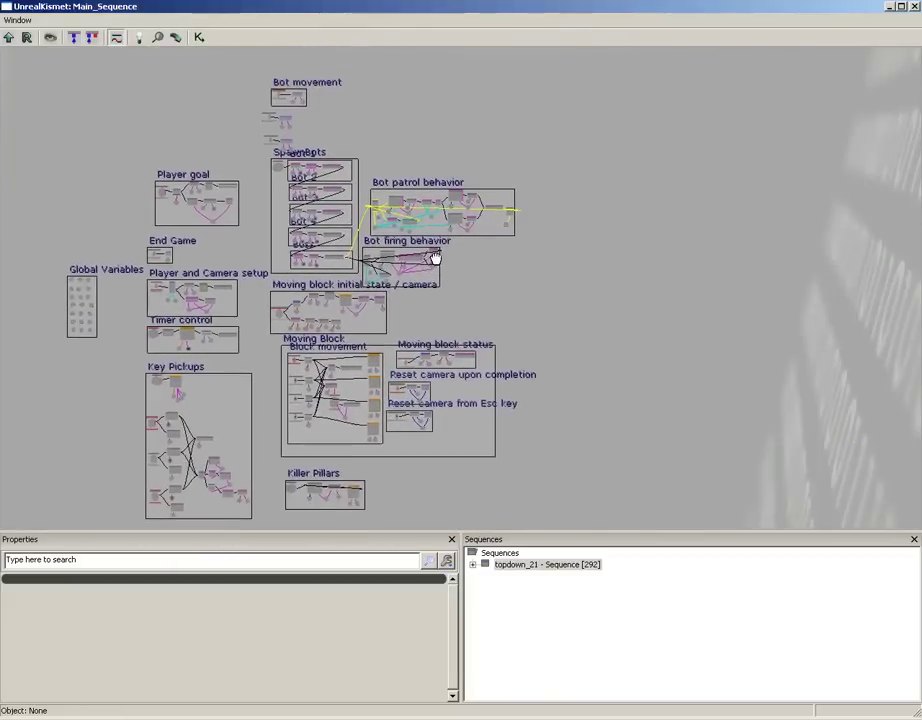
pyautogui.moveTo(434, 257); pyautogui.dragTo(476, 166)
pyautogui.moveTo(441, 416); pyautogui.dragTo(496, 436)
pyautogui.scroll(4, 552, 181)
pyautogui.moveTo(449, 227); pyautogui.dragTo(433, 250)
pyautogui.scroll(3, 433, 250)
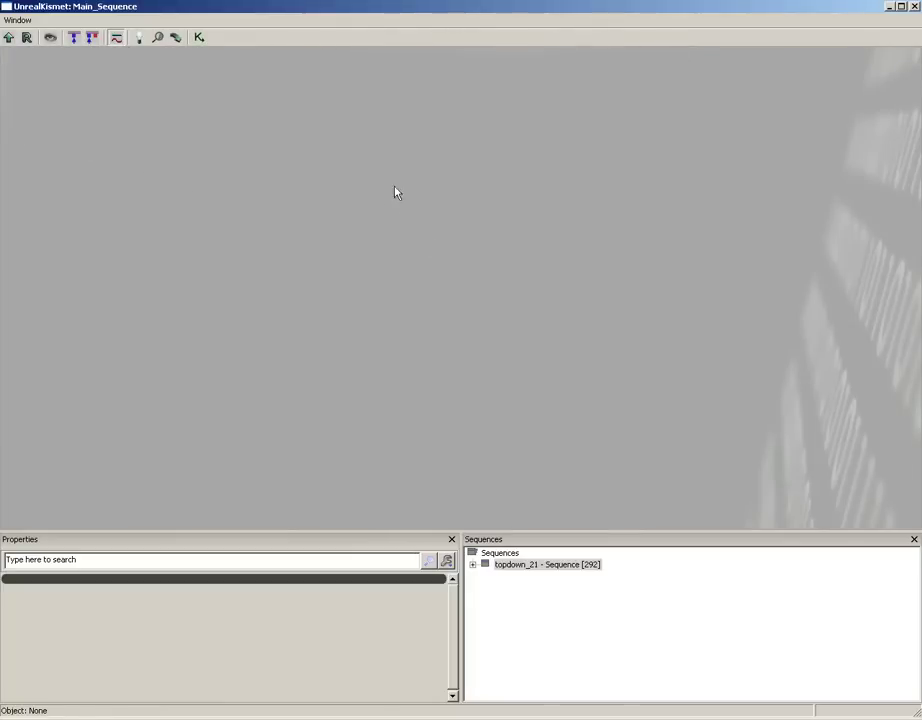
pyautogui.moveTo(395, 191); pyautogui.dragTo(387, 257)
pyautogui.rightClick(272, 298)
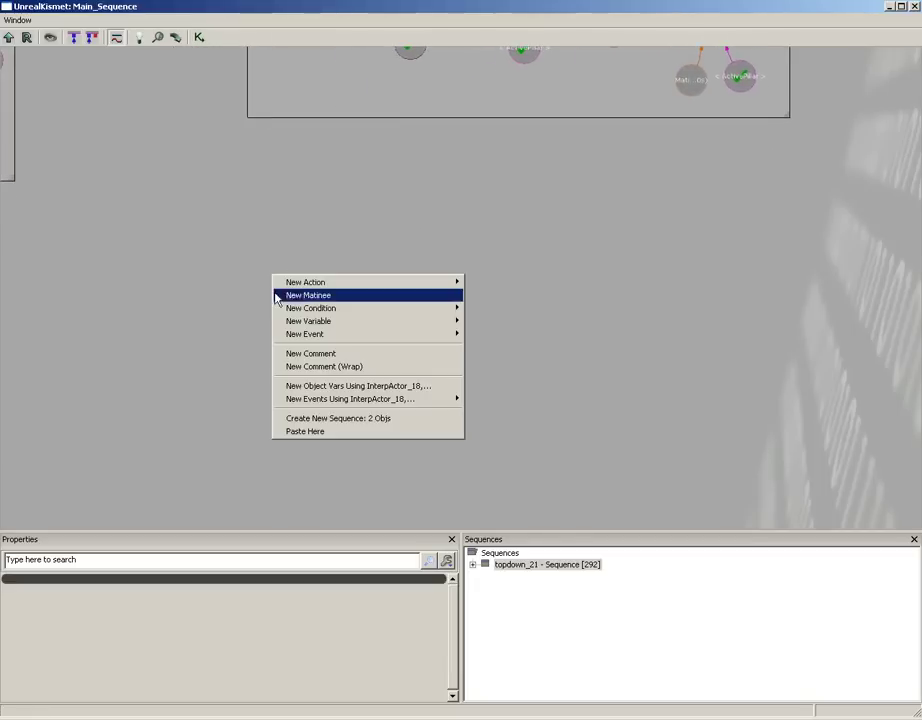
pyautogui.moveTo(358, 336)
pyautogui.click(495, 390)
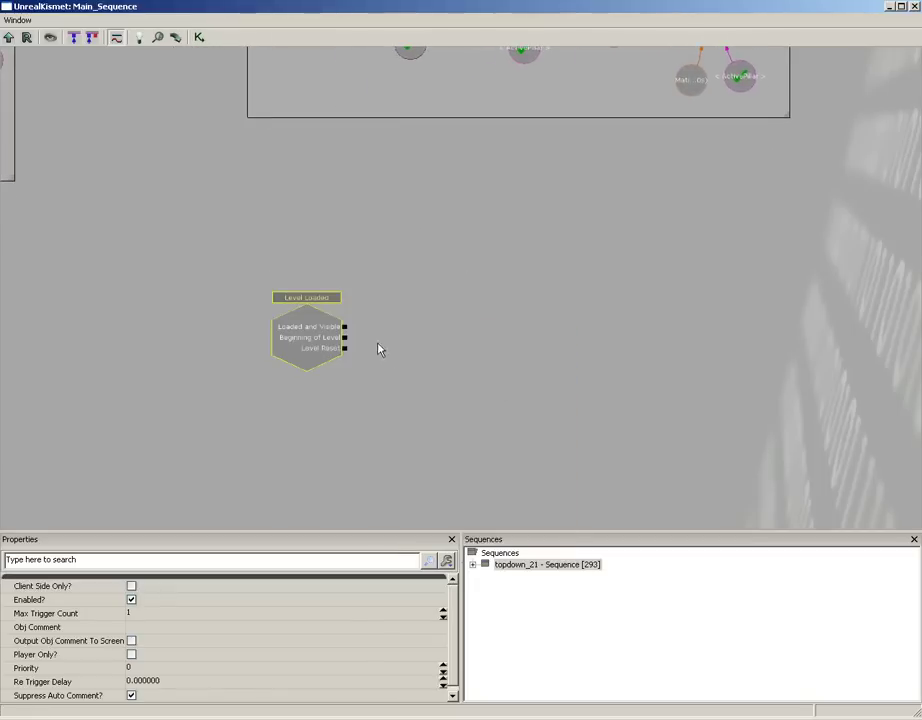
pyautogui.scroll(2, 379, 350)
pyautogui.moveTo(379, 366); pyautogui.dragTo(365, 296)
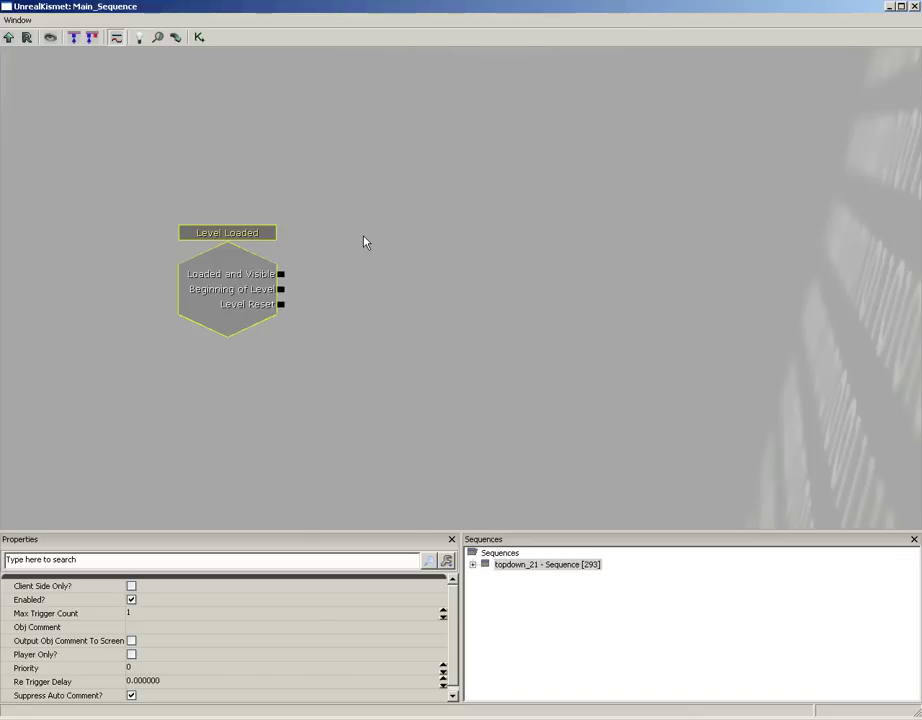
pyautogui.moveTo(364, 242); pyautogui.dragTo(335, 307)
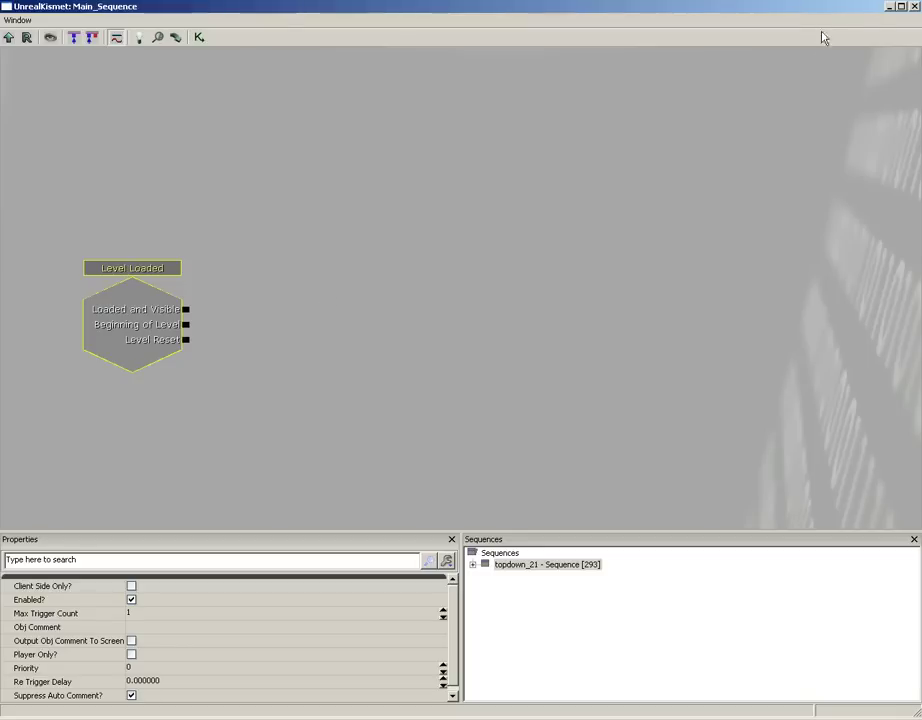
pyautogui.click(913, 6)
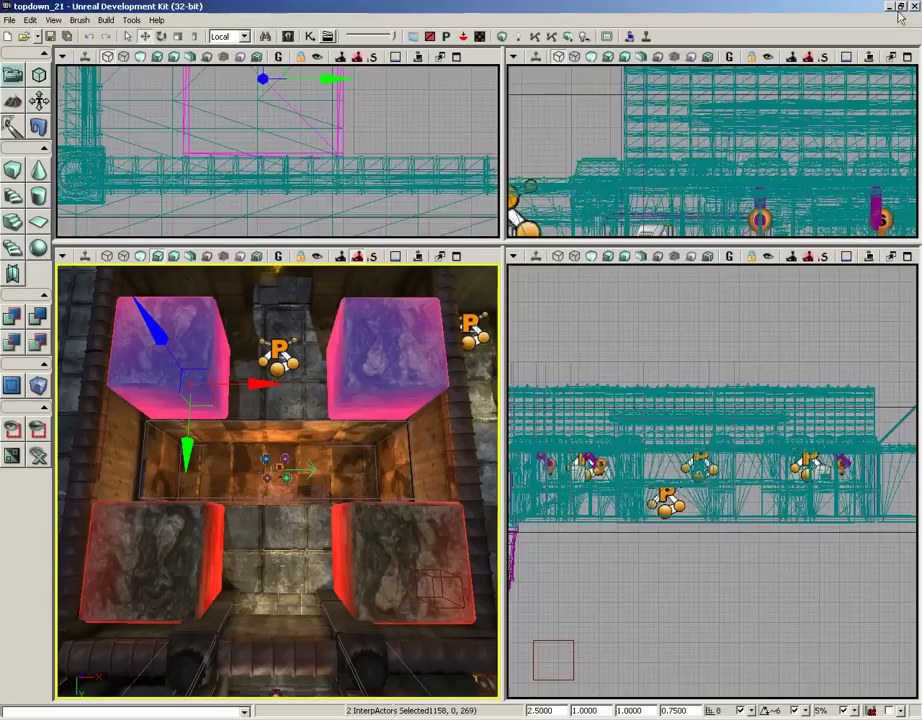
# Compare the local axes of the two near blocks and leave InterpActor_16 selected.
pyautogui.click(165, 545)
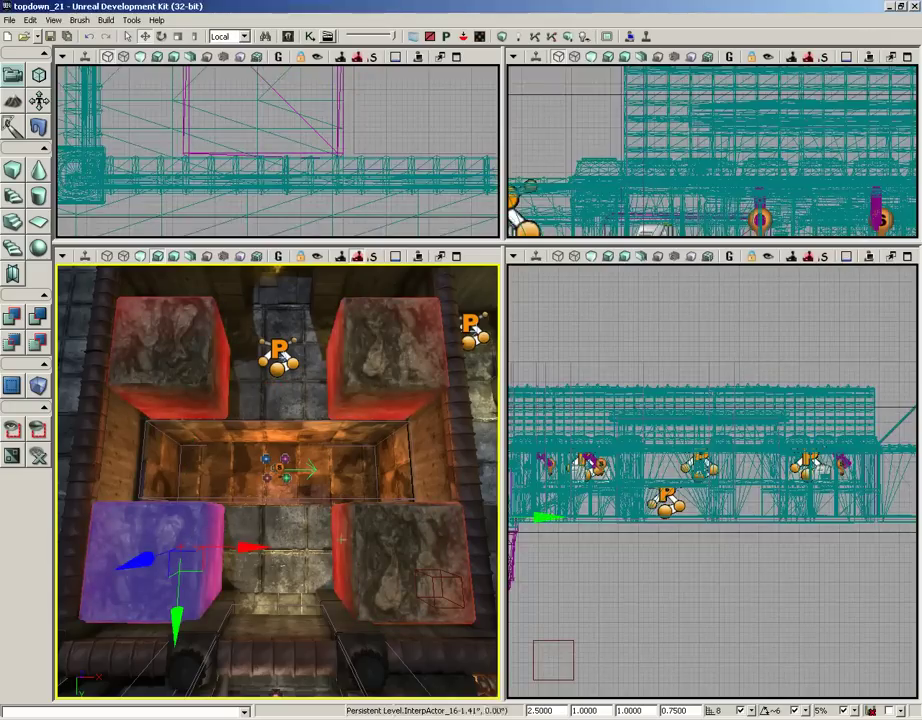
pyautogui.click(365, 540)
pyautogui.click(185, 560)
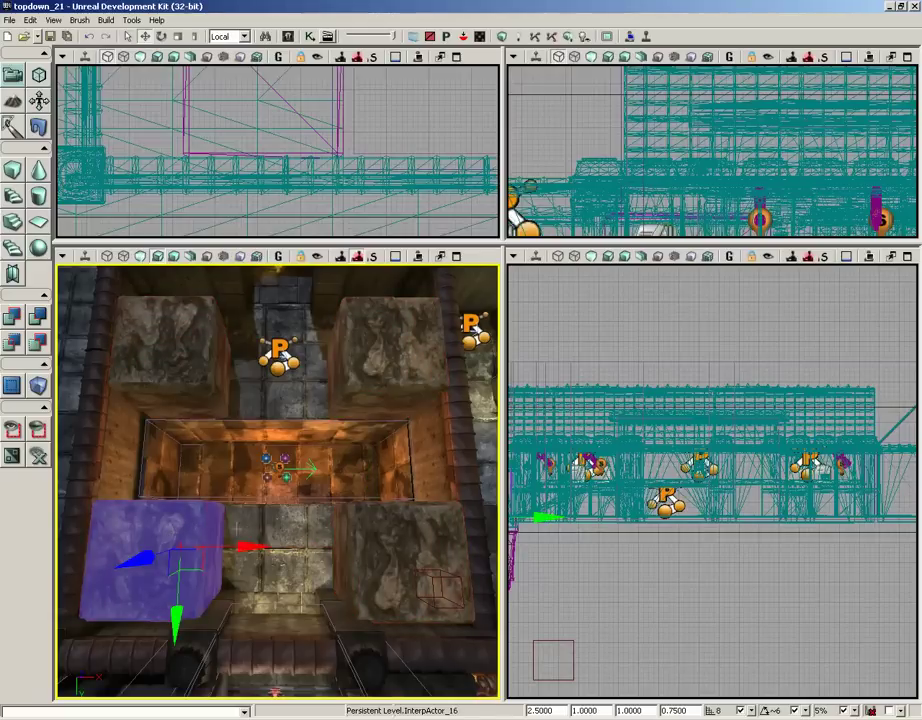
pyautogui.click(403, 552)
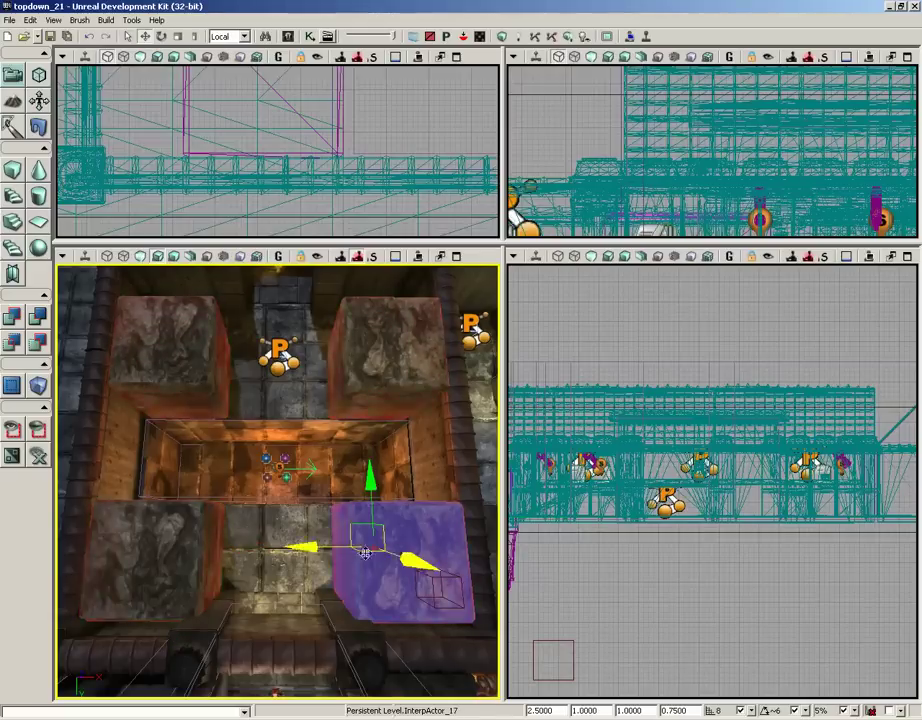
pyautogui.click(178, 551)
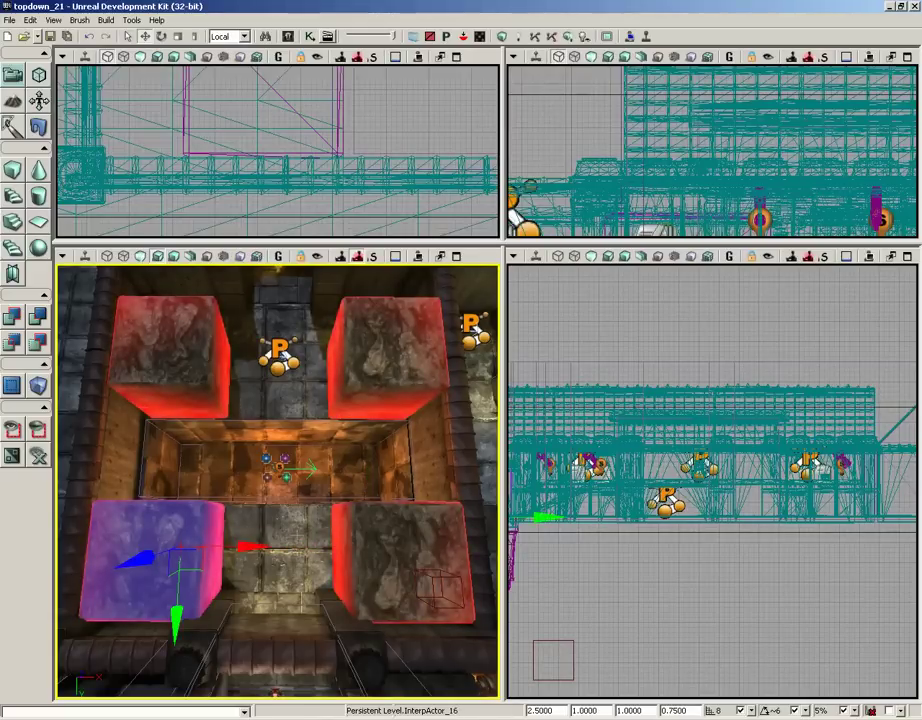
pyautogui.moveTo(259, 460); pyautogui.dragTo(329, 315, button='right')
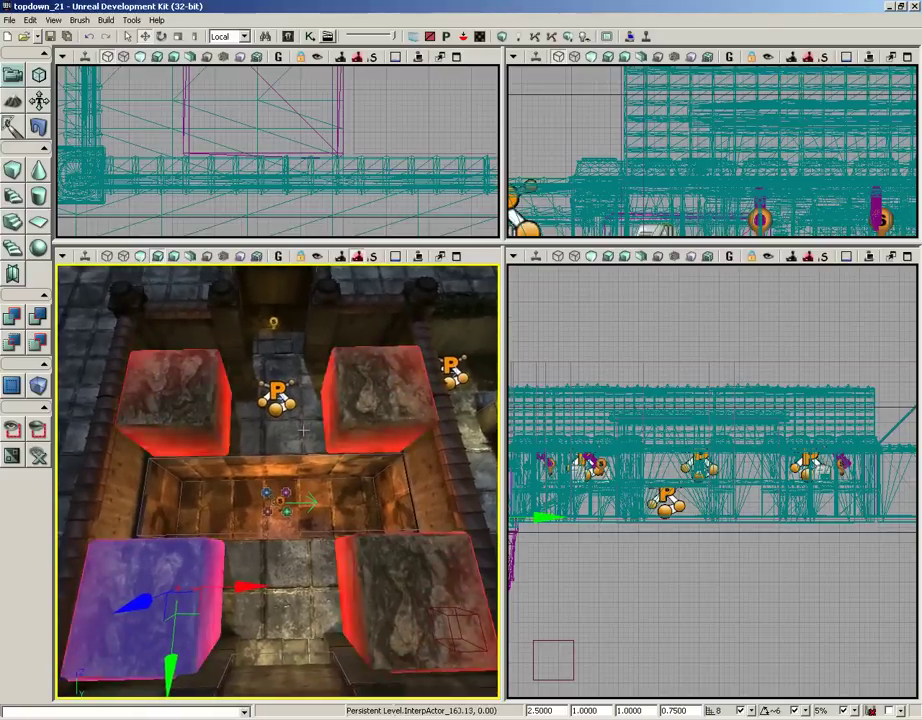
# Add a Matinee in Kismet beside the Level Loaded event and wire Beginning of Level to its Play input.
pyautogui.click(309, 36)
pyautogui.moveTo(352, 281); pyautogui.dragTo(387, 276)
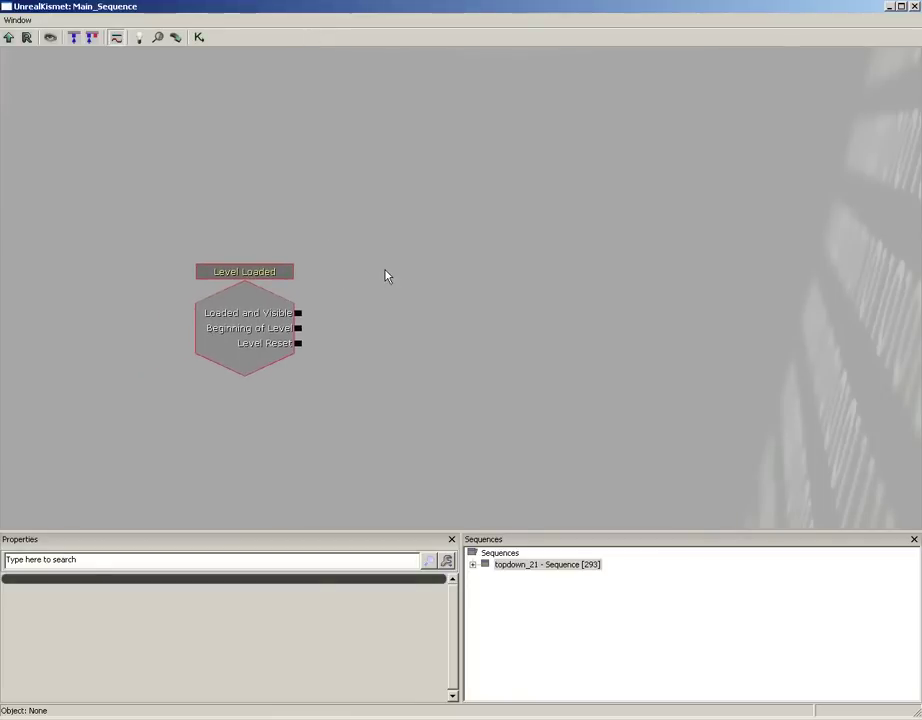
pyautogui.rightClick(376, 262)
pyautogui.click(392, 277)
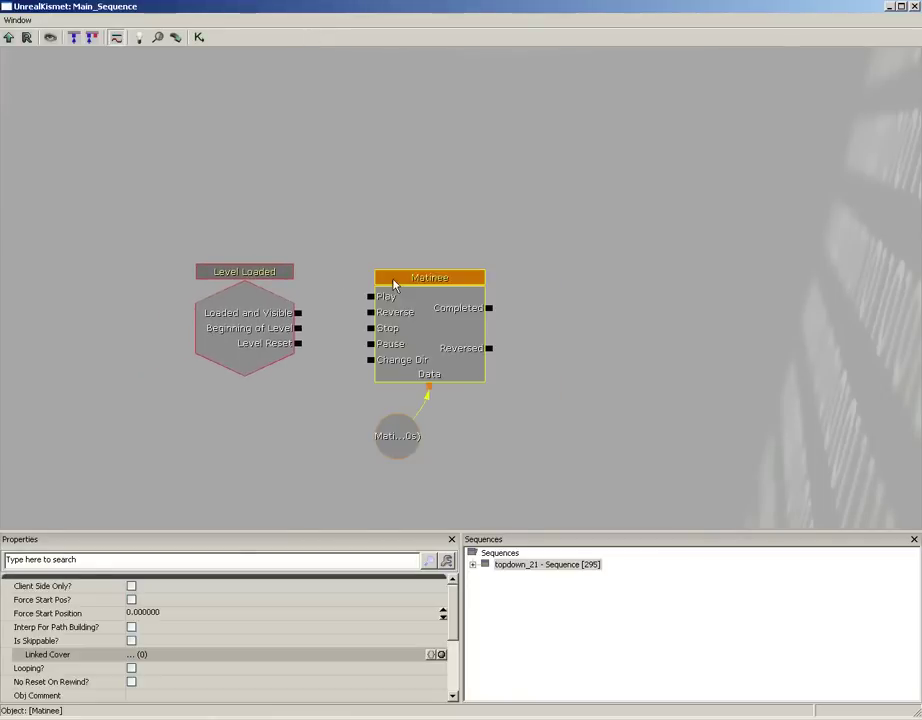
pyautogui.moveTo(420, 314); pyautogui.dragTo(462, 273)
pyautogui.moveTo(301, 328); pyautogui.dragTo(411, 257)
# Place the Matinee Data node directly under the Matinee and shift both nodes together above the Level Loaded event.
pyautogui.click(416, 432)
pyautogui.moveTo(416, 432); pyautogui.dragTo(480, 376)
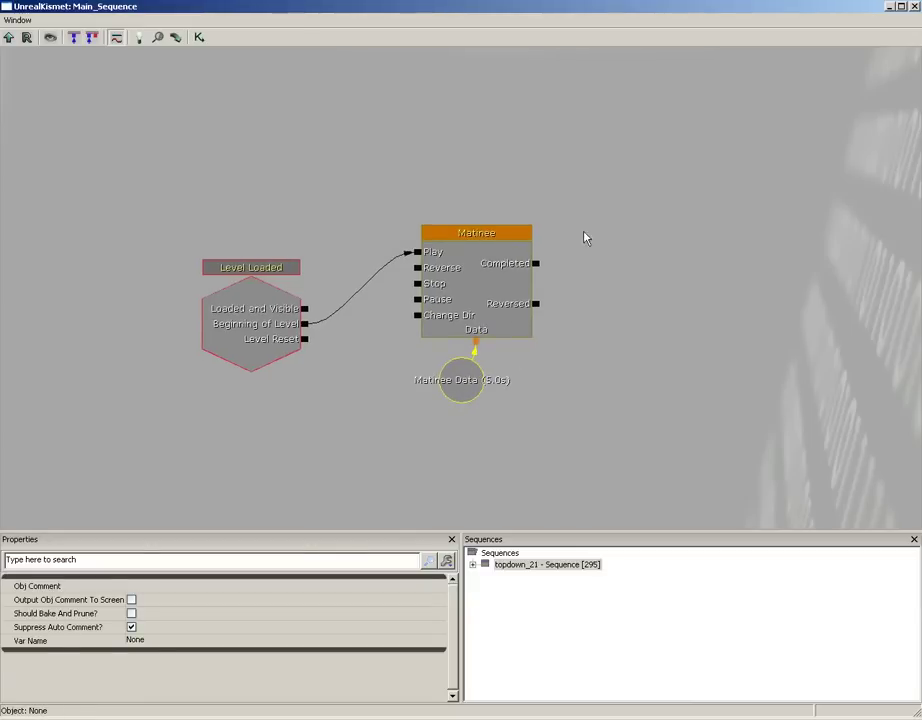
pyautogui.keyDown('ctrl'); pyautogui.keyDown('alt'); pyautogui.moveTo(585, 224); pyautogui.dragTo(439, 428); pyautogui.keyUp('alt'); pyautogui.keyUp('ctrl')
pyautogui.keyDown('ctrl'); pyautogui.moveTo(476, 280); pyautogui.dragTo(471, 201); pyautogui.keyUp('ctrl')
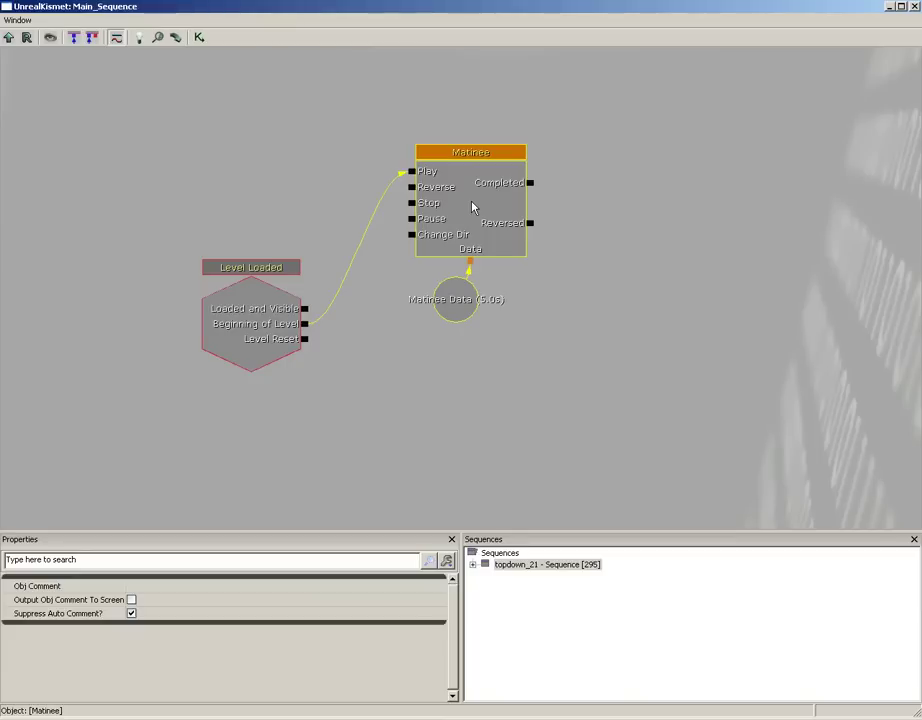
# Add a Delay action beside the Matinee and connect the Matinee's Completed output to the Delay's Start input.
pyautogui.moveTo(583, 208); pyautogui.dragTo(522, 229)
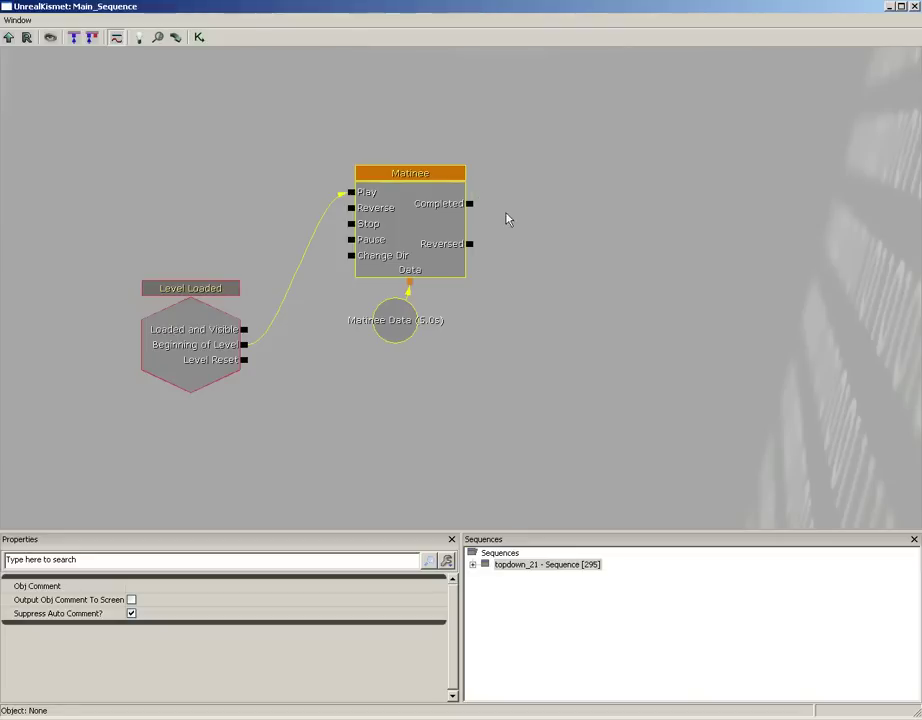
pyautogui.rightClick(506, 219)
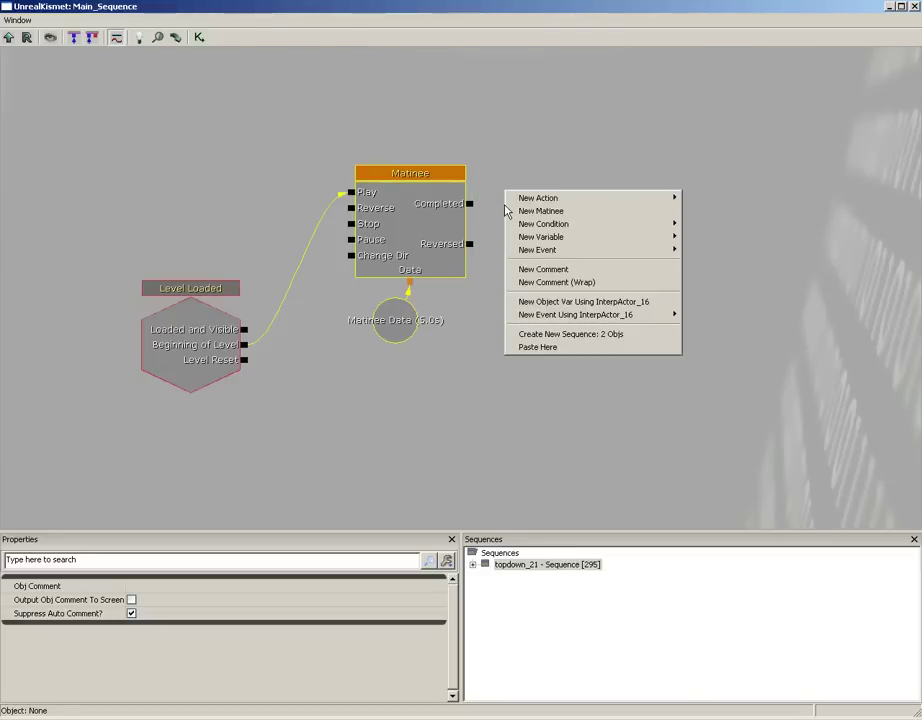
pyautogui.moveTo(540, 198)
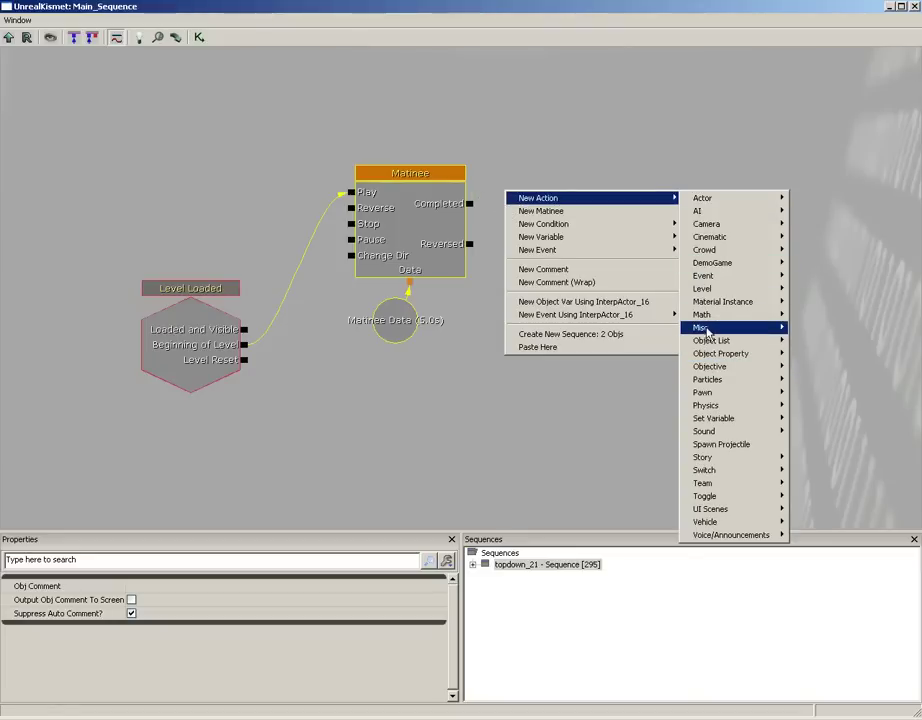
pyautogui.moveTo(743, 330)
pyautogui.click(808, 353)
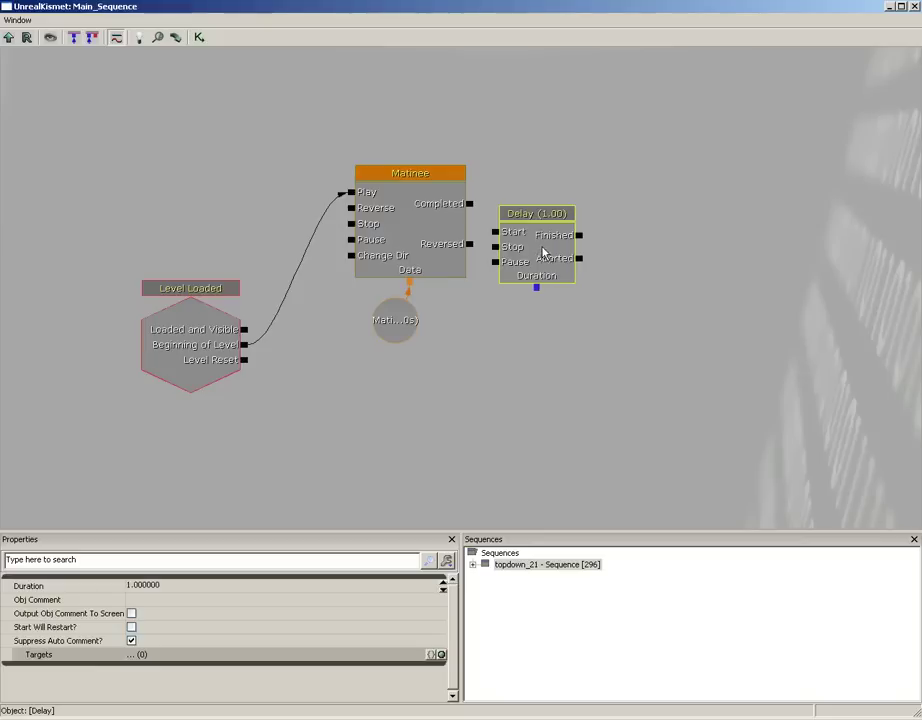
pyautogui.moveTo(584, 240); pyautogui.dragTo(587, 231)
pyautogui.moveTo(470, 204); pyautogui.dragTo(522, 214)
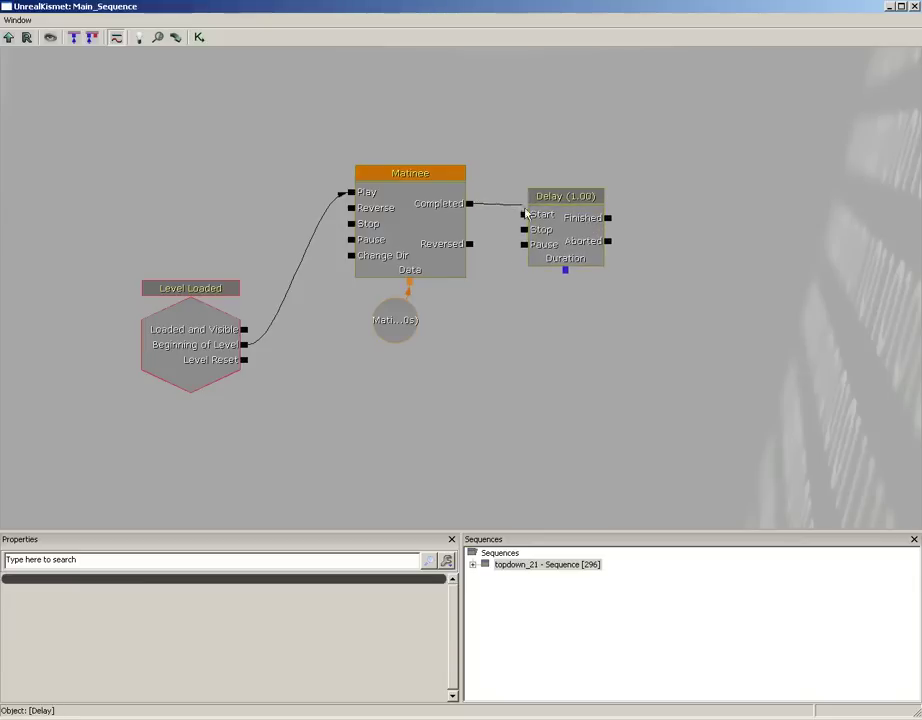
# Add a Random Float variable beneath the Delay node and connect it to the Delay's Duration input.
pyautogui.rightClick(553, 281)
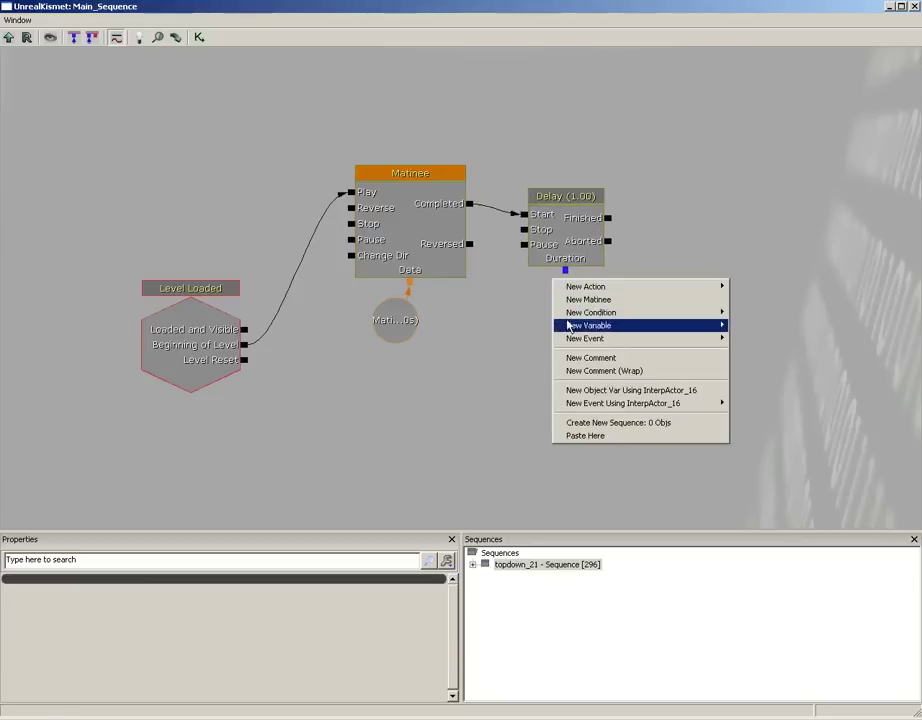
pyautogui.moveTo(712, 325)
pyautogui.moveTo(745, 351)
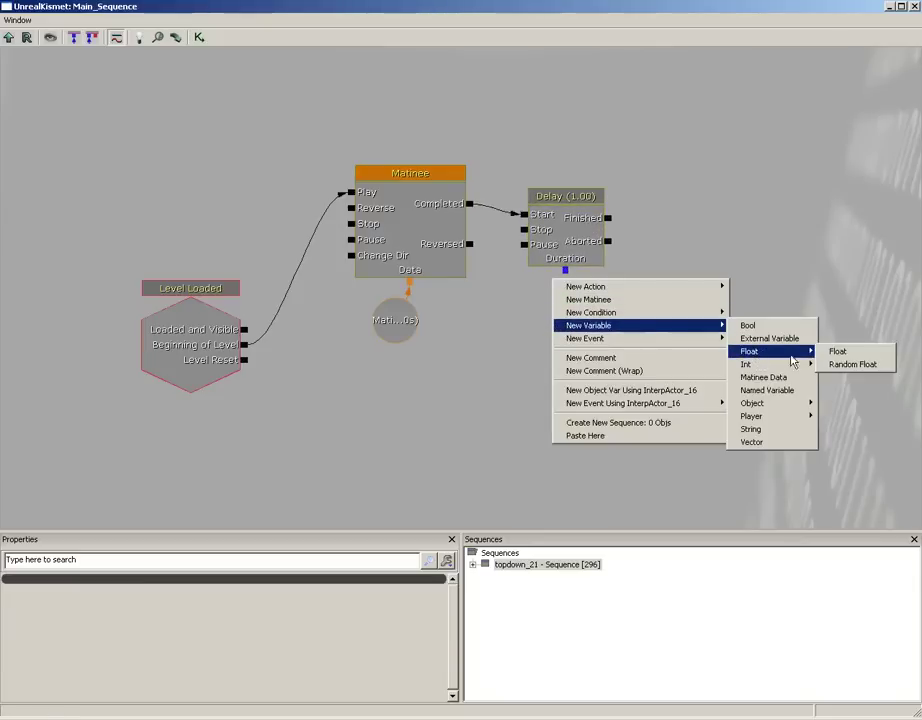
pyautogui.click(840, 365)
pyautogui.moveTo(565, 270); pyautogui.dragTo(574, 310)
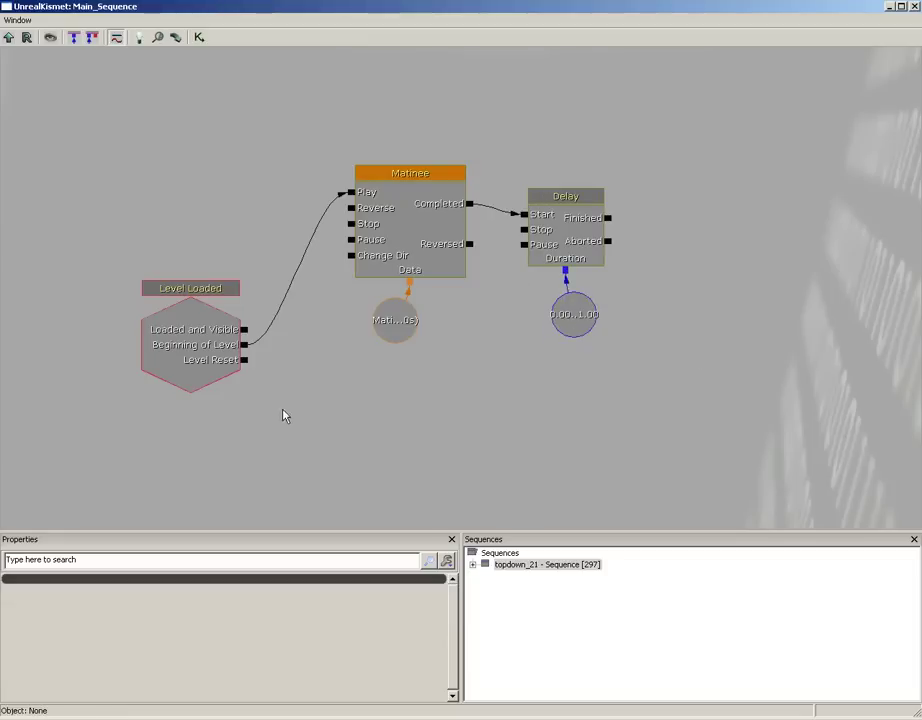
# Set the random float's Min to 0.15 and Max to 0.45, and wire the Delay's Finished output back to the Matinee's Play input.
pyautogui.click(580, 314)
pyautogui.click(165, 614)
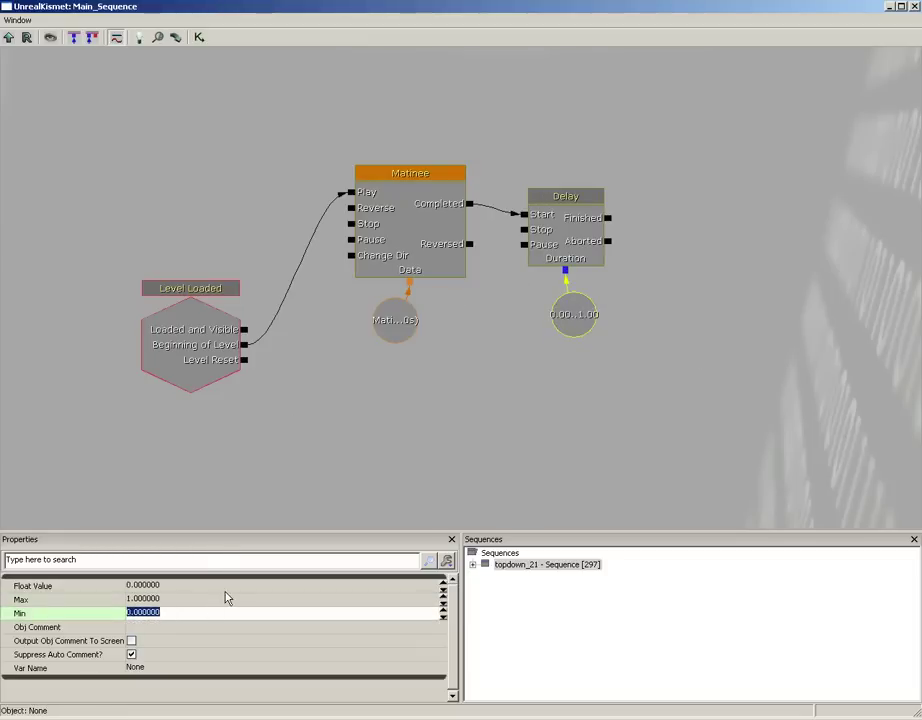
pyautogui.write('.15')
pyautogui.click(226, 598)
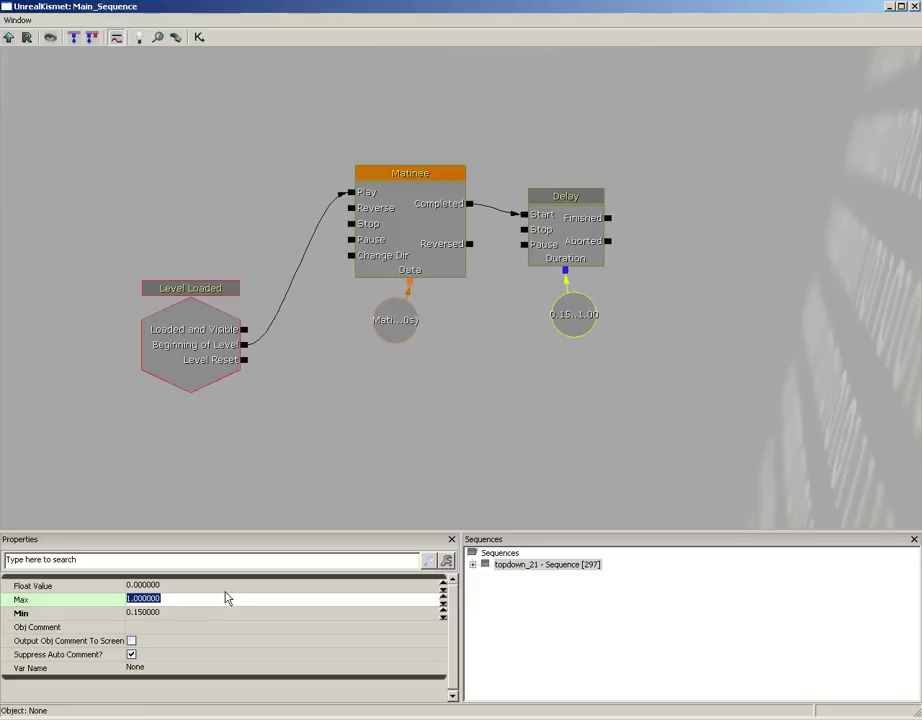
pyautogui.write('.45')
pyautogui.press('Return')
pyautogui.moveTo(612, 224); pyautogui.dragTo(351, 193)
# Open the Matinee node for editing and shorten its sequence length to 1.5 seconds, with the time cursor at 0.
pyautogui.click(438, 236)
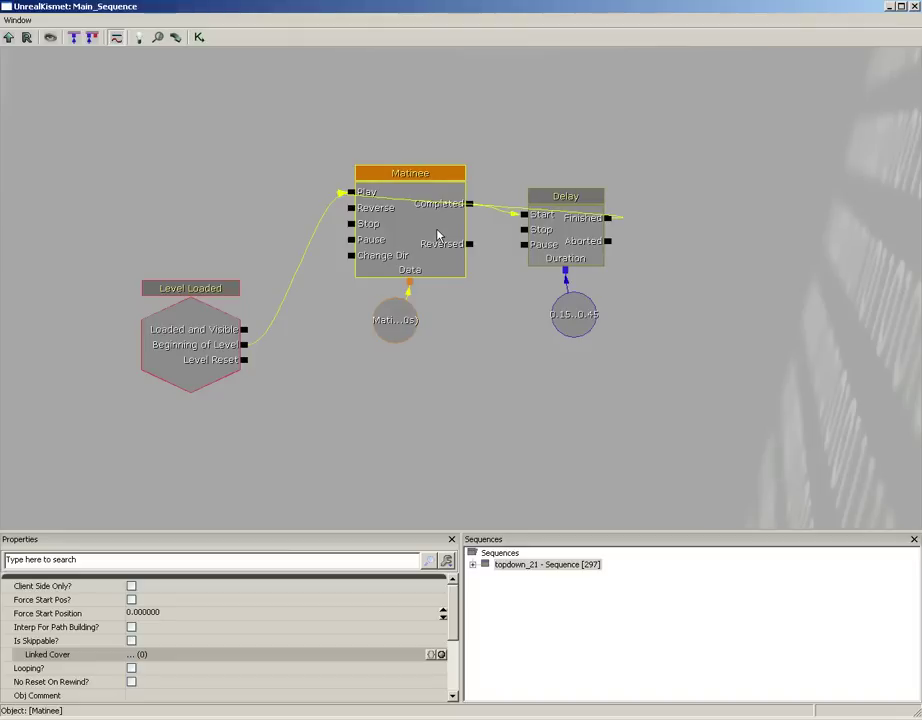
pyautogui.doubleClick(438, 236)
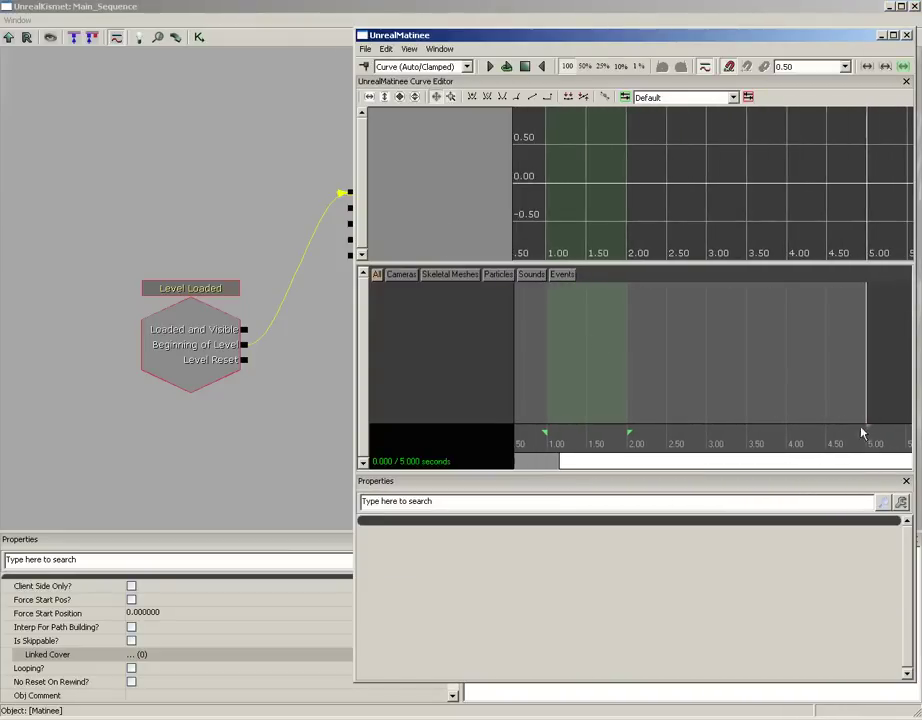
pyautogui.moveTo(862, 432); pyautogui.dragTo(570, 432)
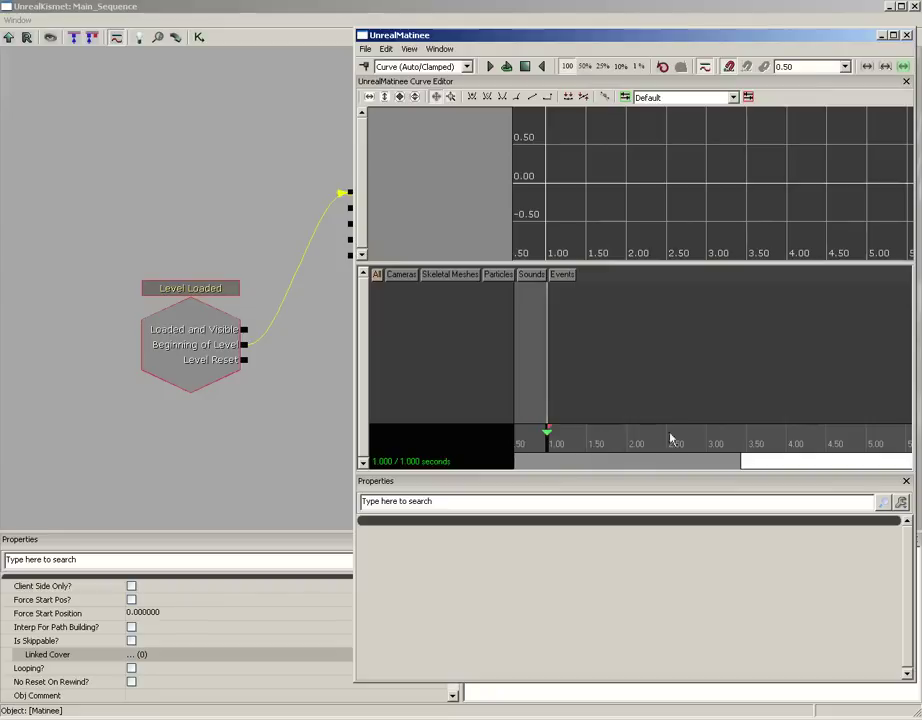
pyautogui.moveTo(614, 382); pyautogui.dragTo(721, 374)
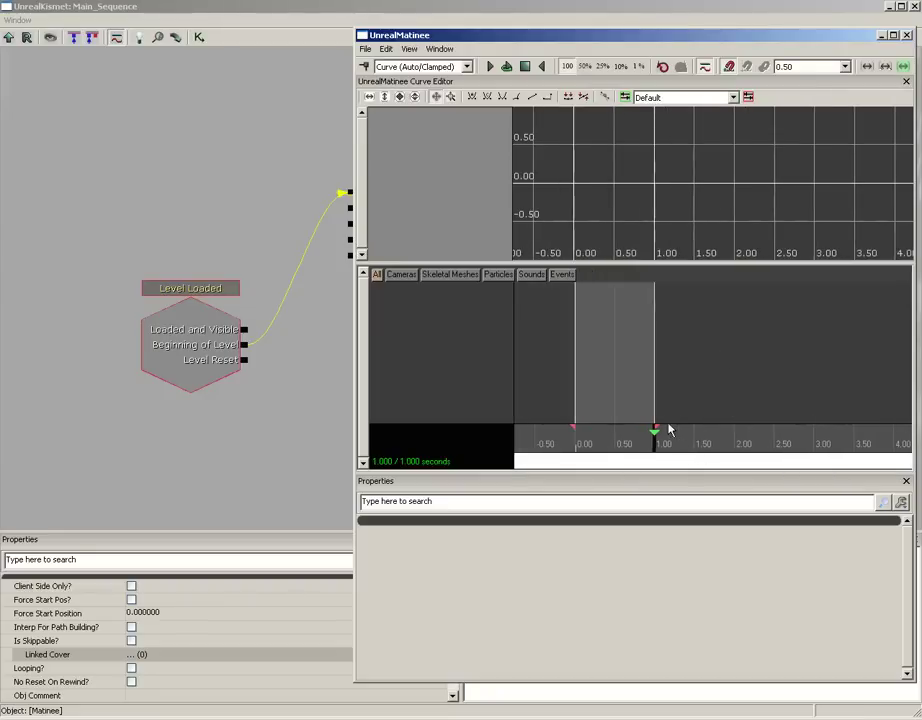
pyautogui.moveTo(674, 431)
pyautogui.mouseDown()
pyautogui.moveTo(699, 431)
pyautogui.moveTo(570, 447)
pyautogui.mouseUp()
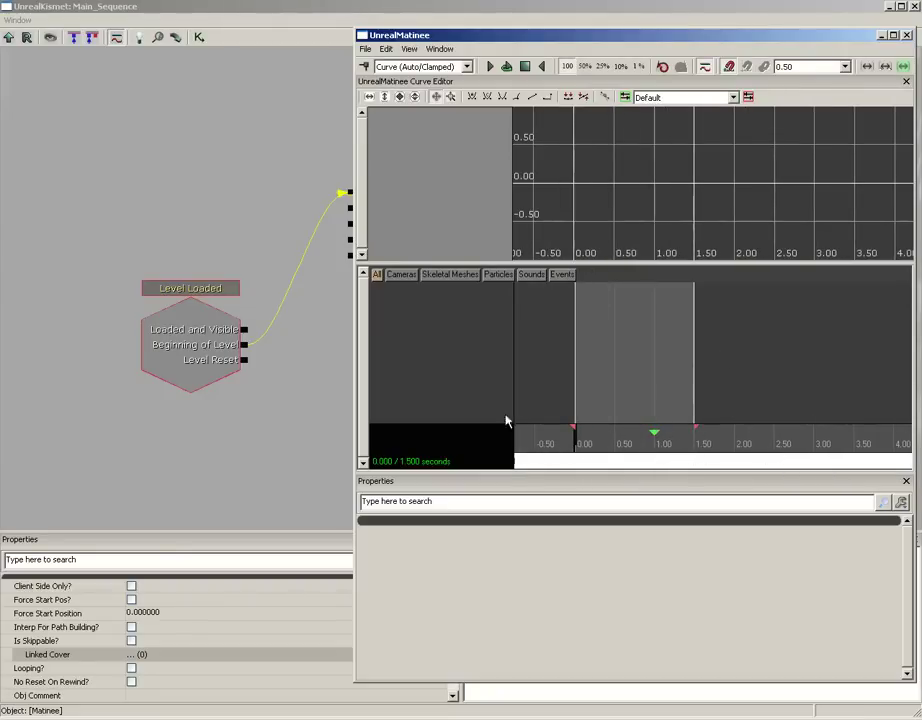
# Add a new empty group named CrushingBlock to the Matinee and give it a Movement track.
pyautogui.rightClick(427, 310)
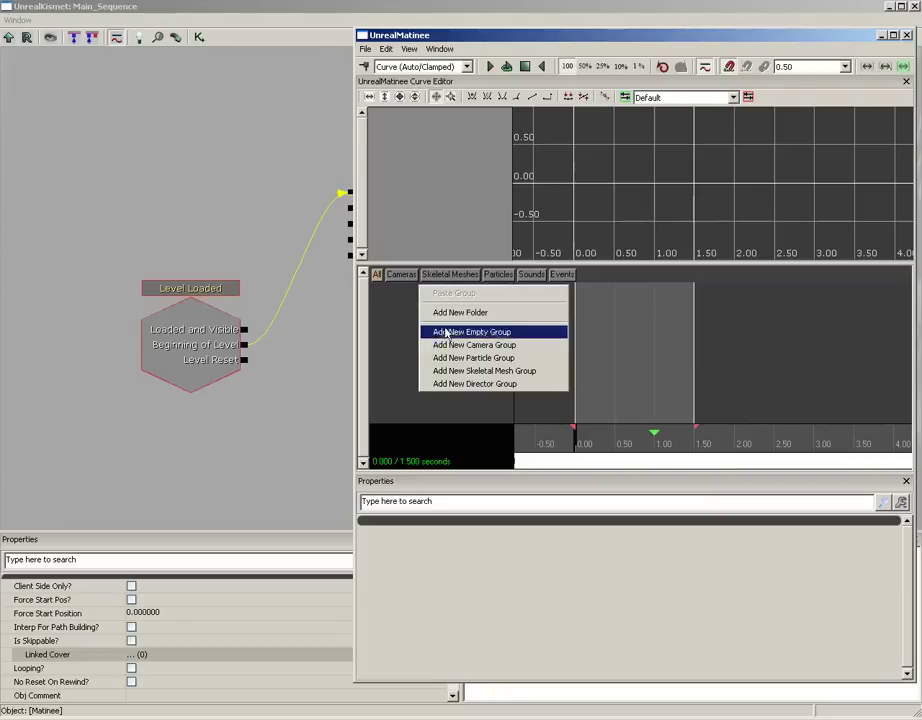
pyautogui.click(440, 331)
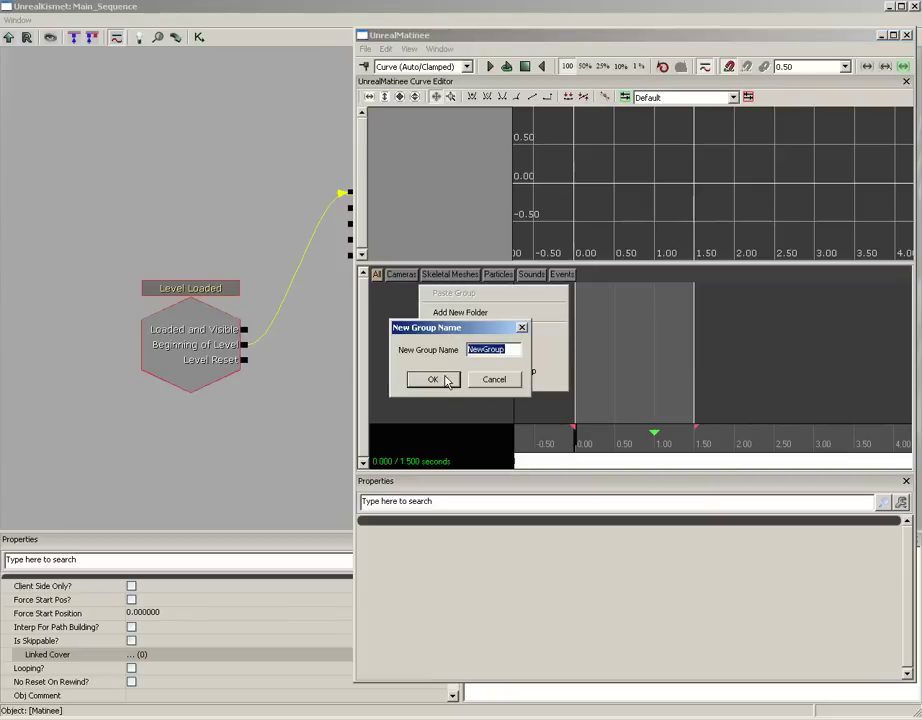
pyautogui.write('CrushingBlock')
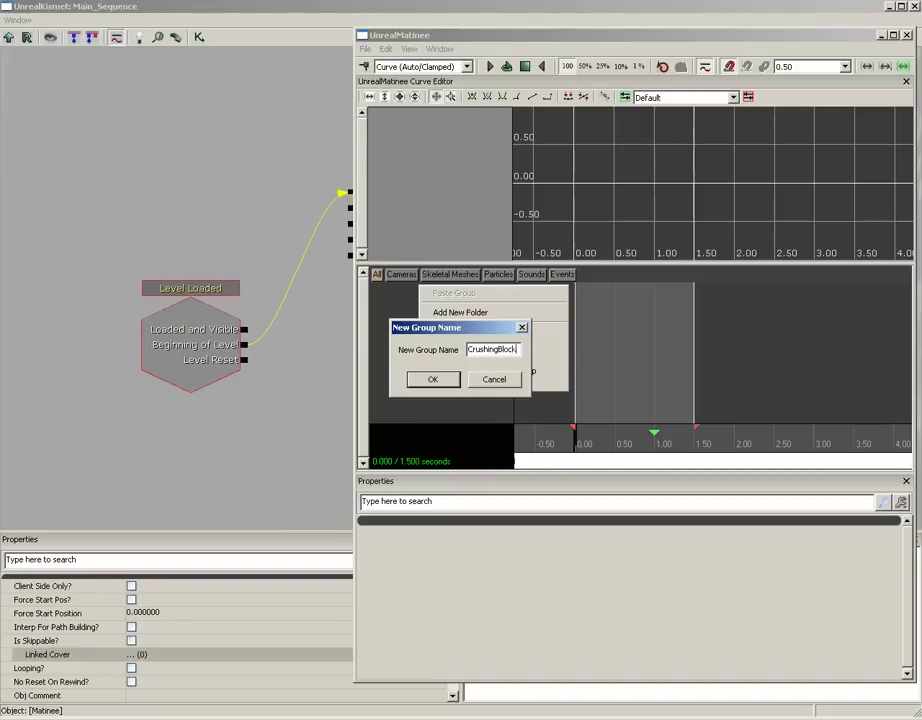
pyautogui.click(446, 382)
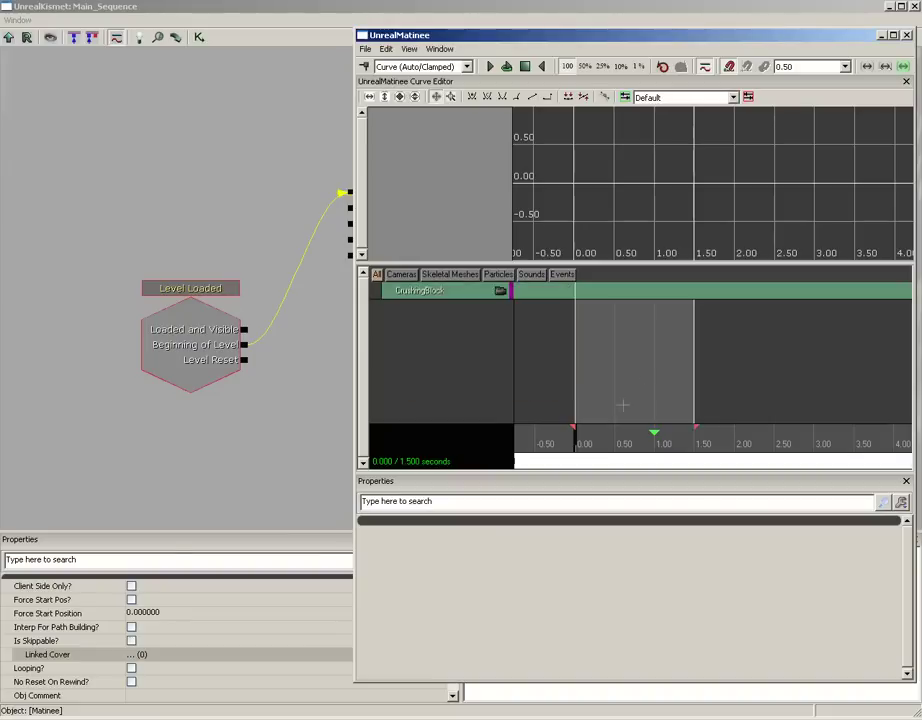
pyautogui.click(452, 293)
pyautogui.rightClick(453, 292)
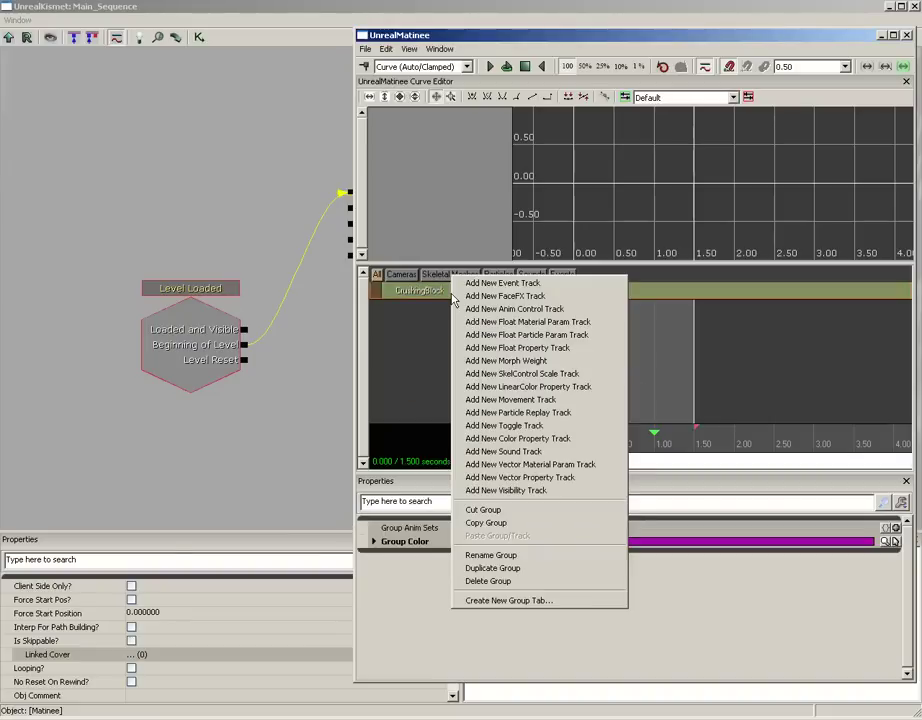
pyautogui.click(500, 400)
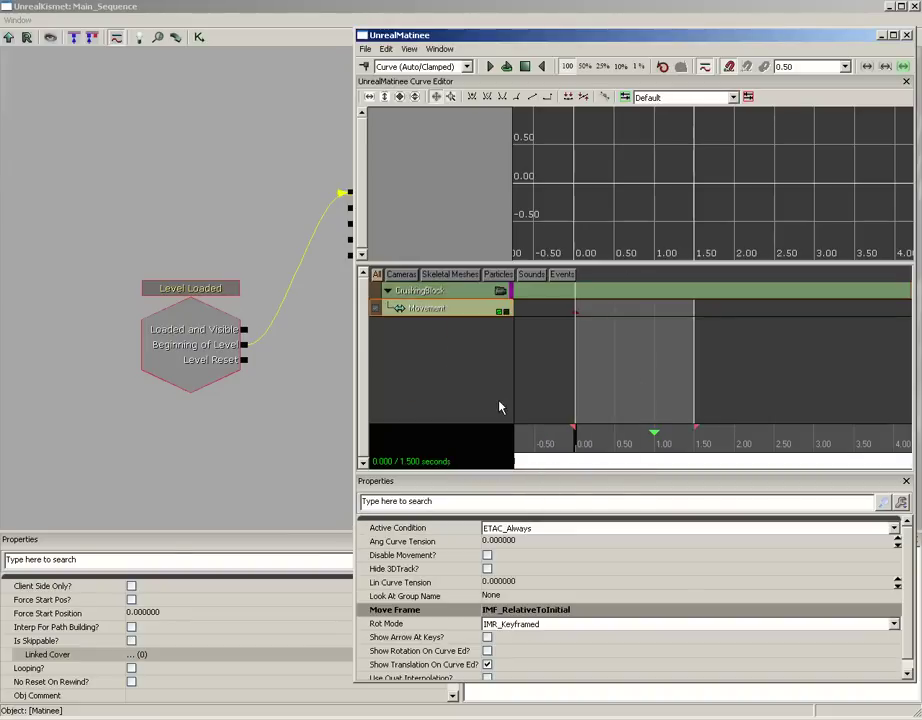
# Set the timeline snap to 0.01 and add a movement key at 1.50 seconds.
pyautogui.click(800, 67)
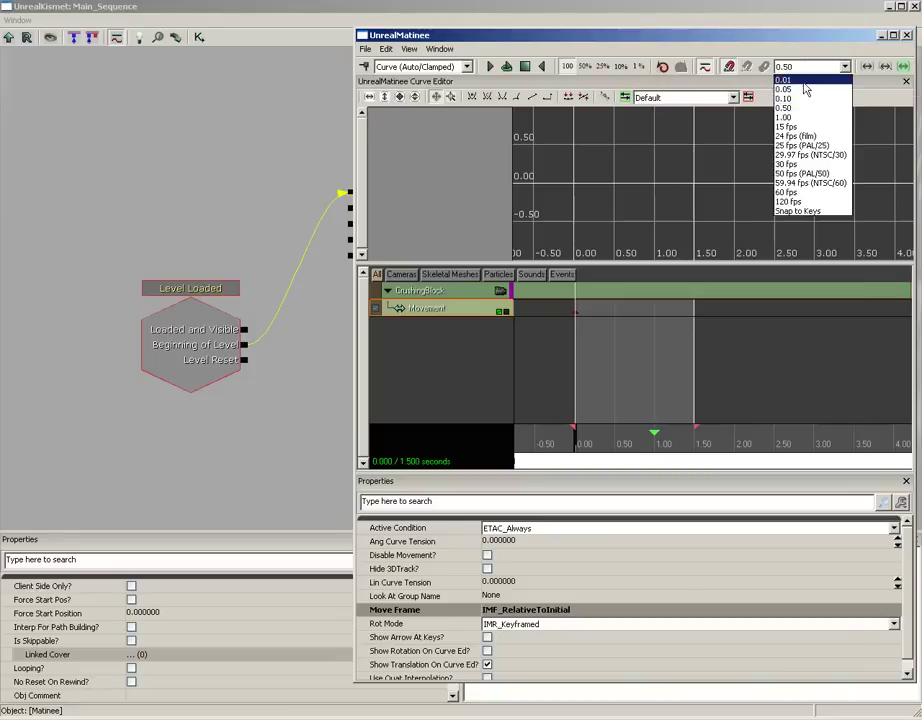
pyautogui.click(800, 80)
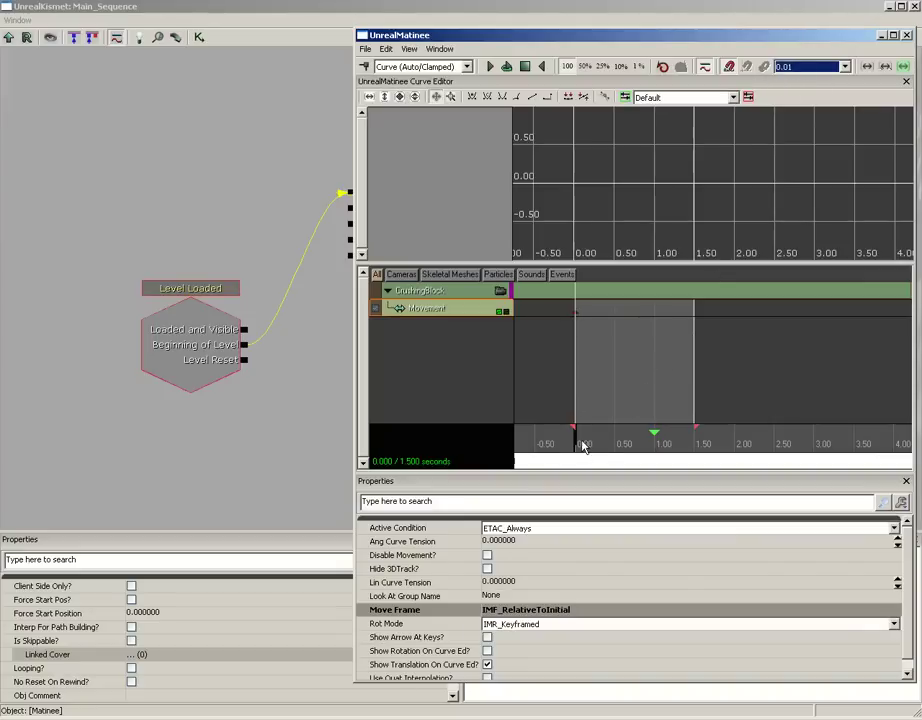
pyautogui.moveTo(583, 447); pyautogui.dragTo(717, 447)
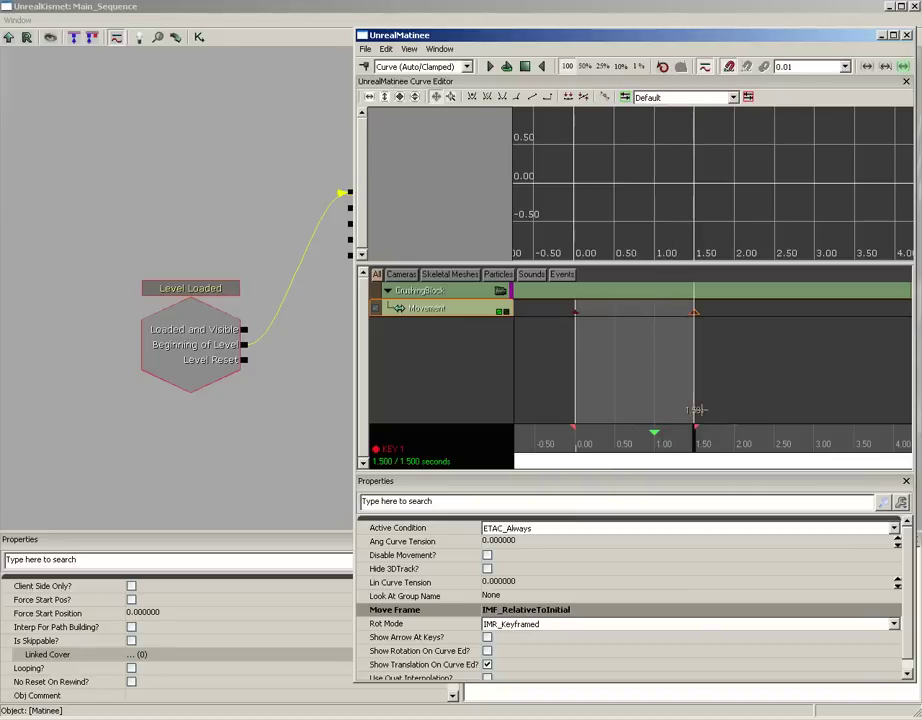
# Close the Kismet window, add a movement key at 0.33 seconds and slide the selected block away from its wall along its red axis.
pyautogui.moveTo(299, 388); pyautogui.dragTo(193, 390)
pyautogui.click(913, 7)
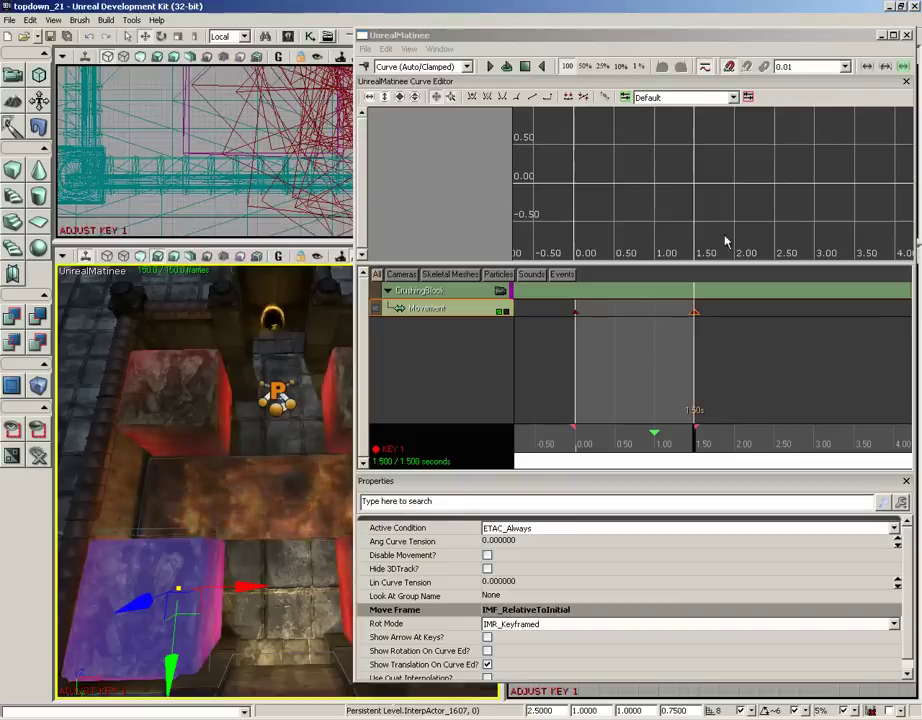
pyautogui.click(592, 444)
pyautogui.moveTo(592, 444); pyautogui.dragTo(603, 450)
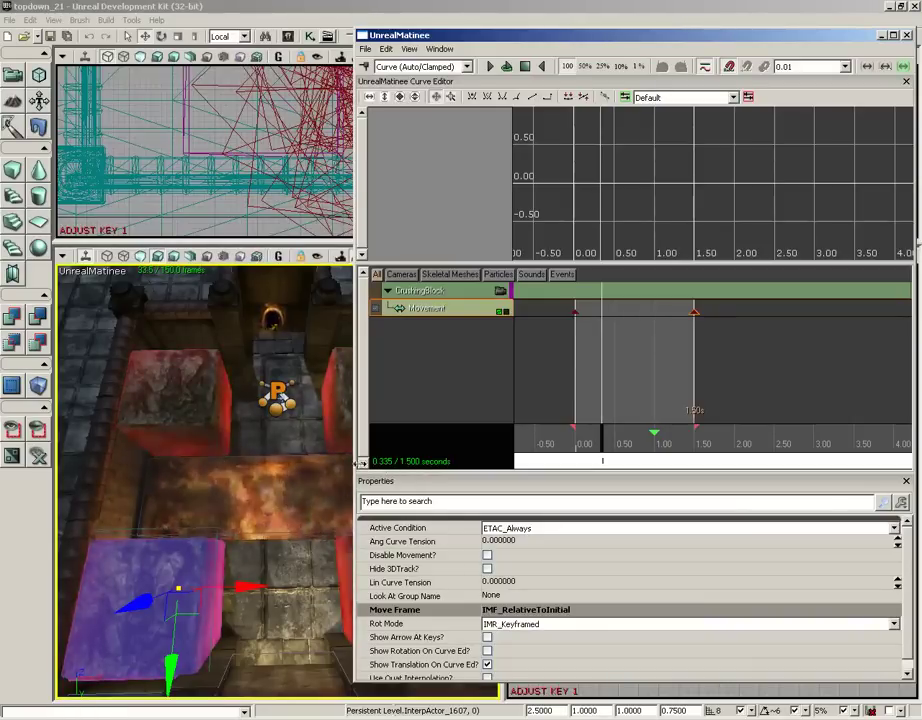
pyautogui.click(478, 310)
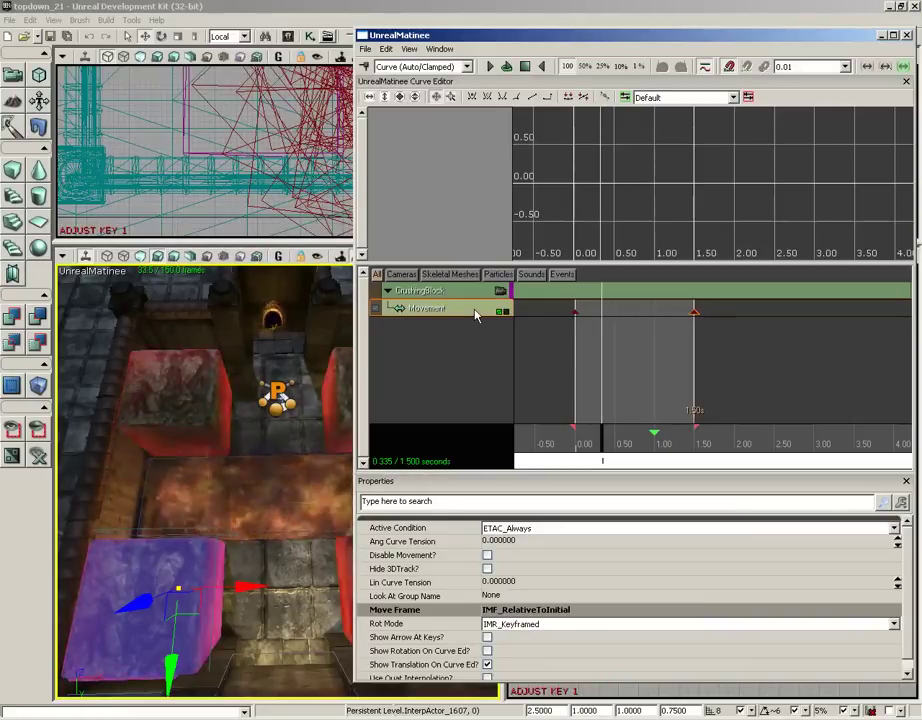
pyautogui.press('Return')
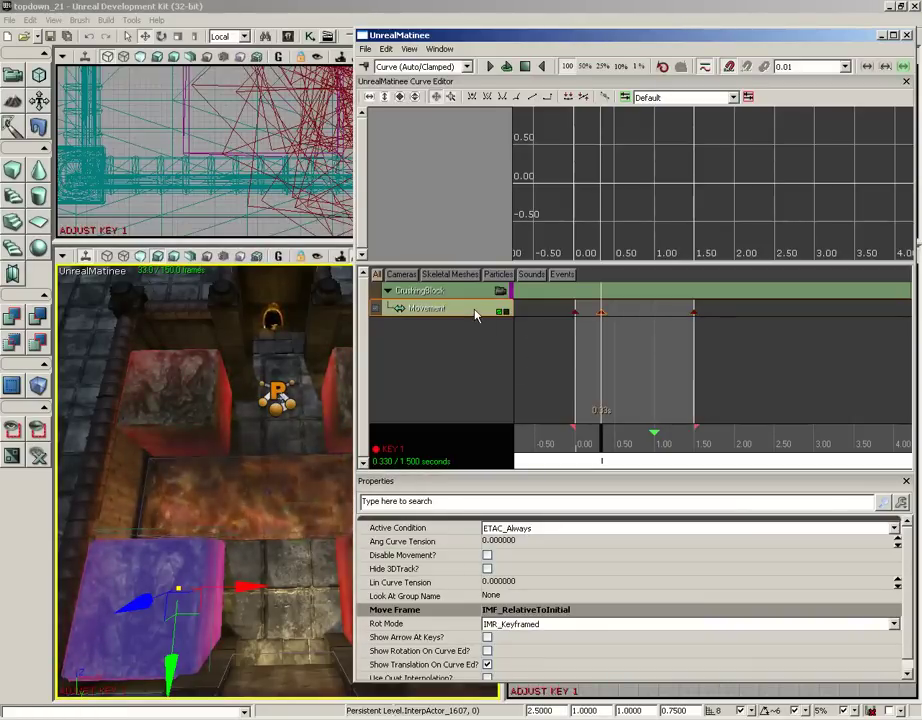
pyautogui.moveTo(297, 631); pyautogui.dragTo(330, 672)
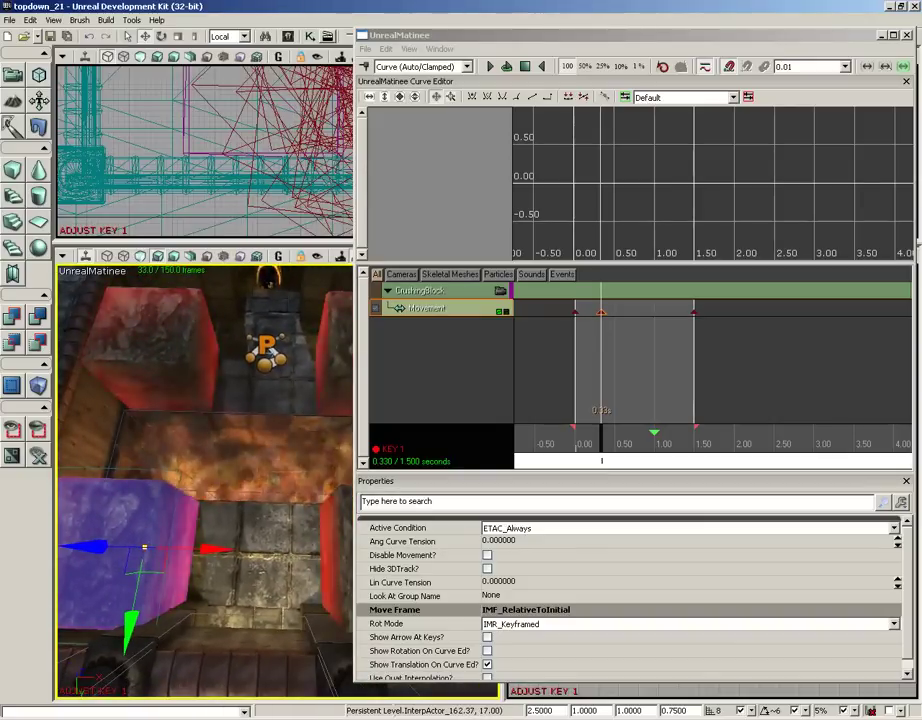
pyautogui.moveTo(207, 548); pyautogui.dragTo(267, 550)
# Measure the gap between the displaced block and the wall behind it in the enlarged top view, and restore the four-viewport layout.
pyautogui.scroll(-3, 228, 150)
pyautogui.moveTo(225, 140); pyautogui.dragTo(228, 208, button='right')
pyautogui.moveTo(243, 115); pyautogui.dragTo(224, 181, button='right')
pyautogui.moveTo(224, 181); pyautogui.dragTo(165, 179)
pyautogui.scroll(5, 87, 116)
pyautogui.scroll(1, 165, 179)
pyautogui.scroll(3, 165, 236)
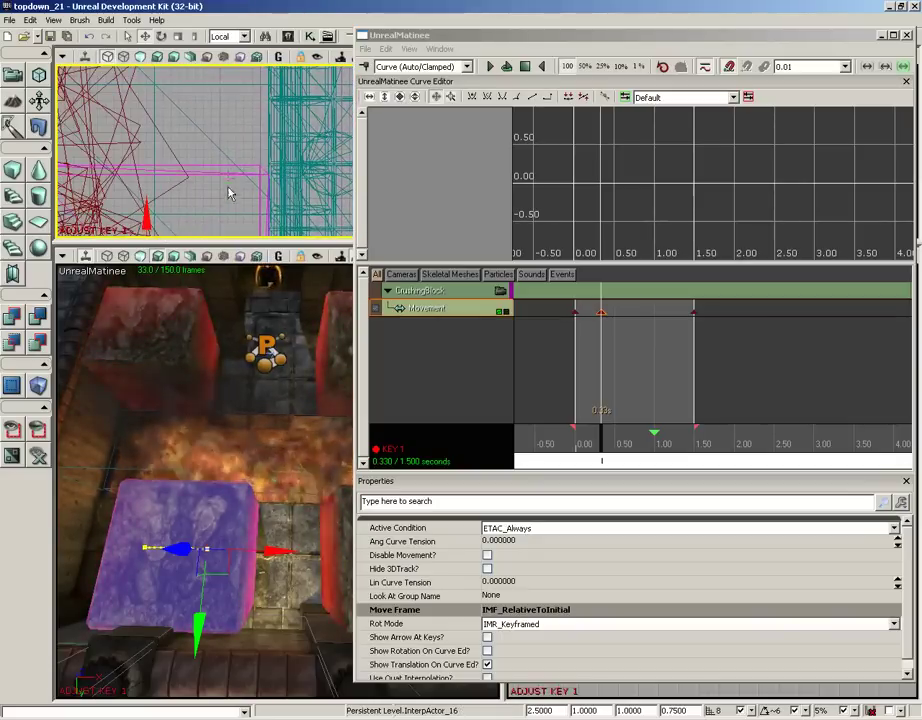
pyautogui.moveTo(229, 193); pyautogui.dragTo(224, 117)
pyautogui.scroll(-5, 224, 117)
pyautogui.moveTo(270, 194); pyautogui.dragTo(258, 78)
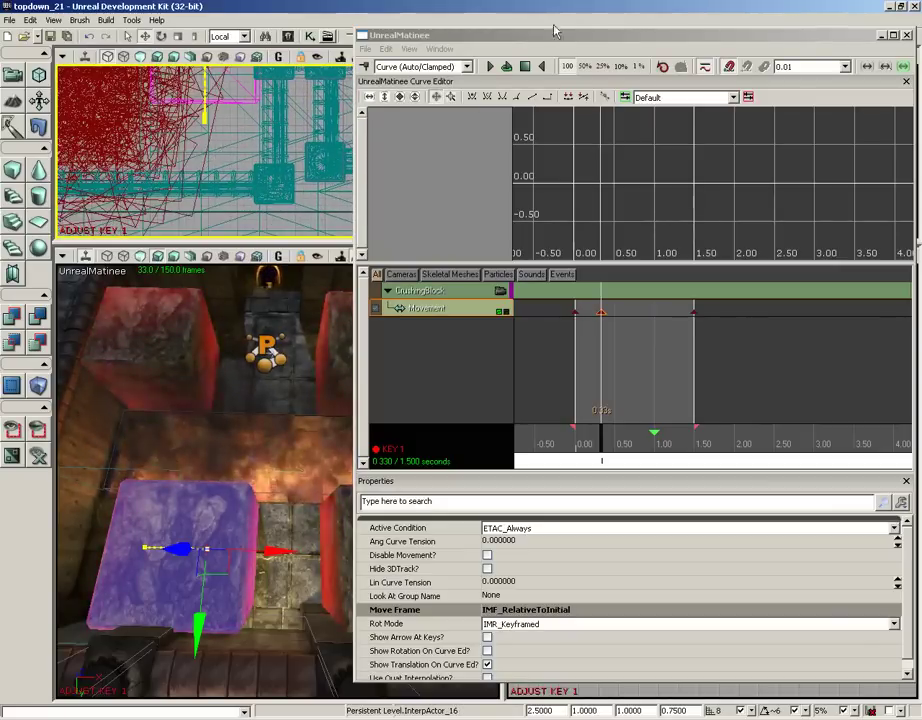
pyautogui.moveTo(526, 33); pyautogui.dragTo(740, 97)
pyautogui.click(457, 57)
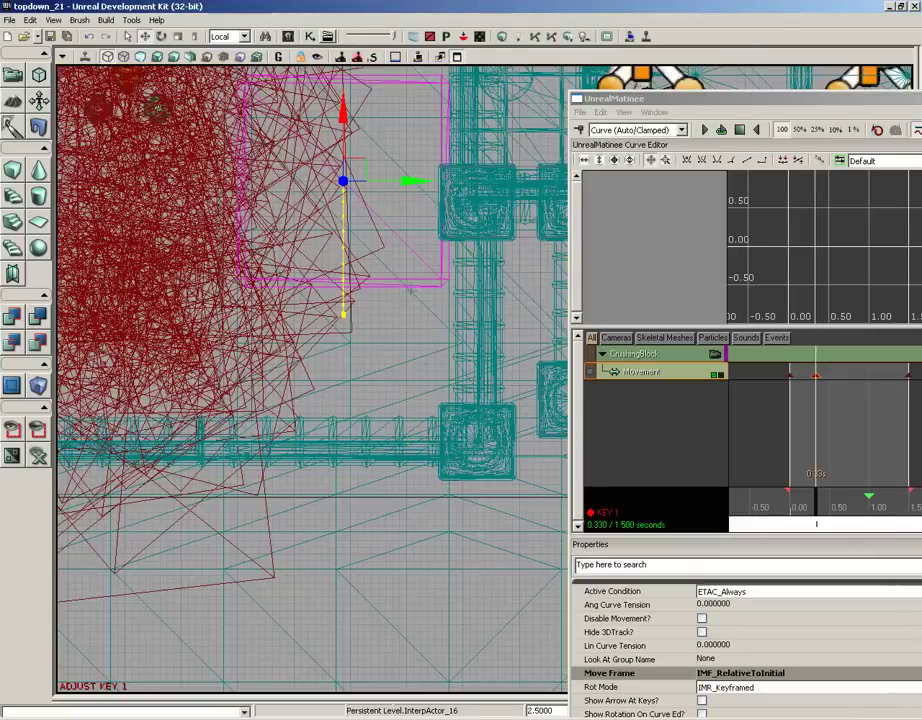
pyautogui.scroll(3, 411, 292)
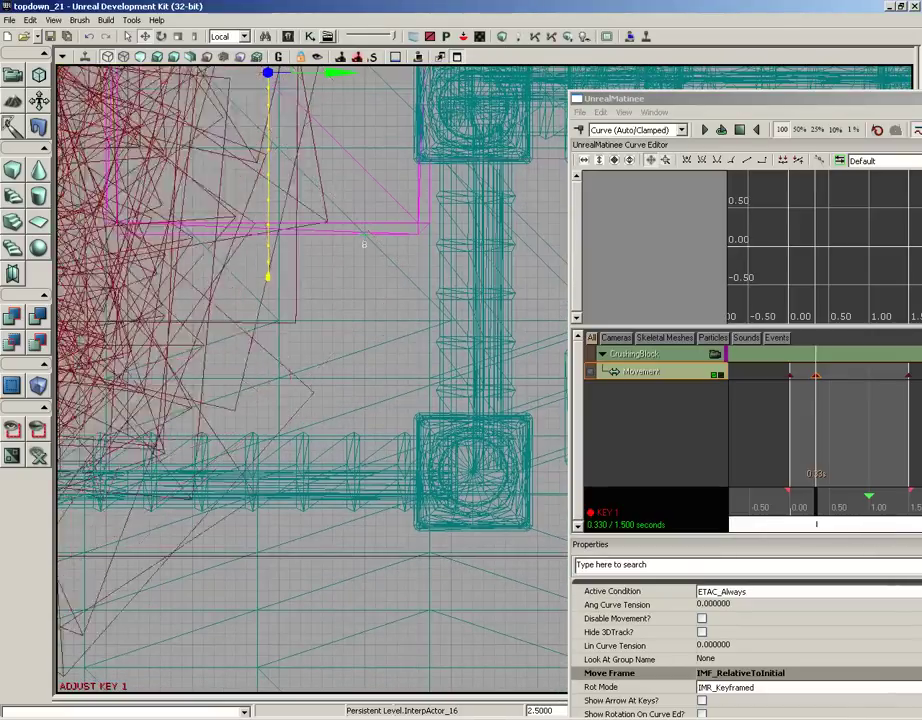
pyautogui.moveTo(364, 240); pyautogui.dragTo(354, 371, button='middle')
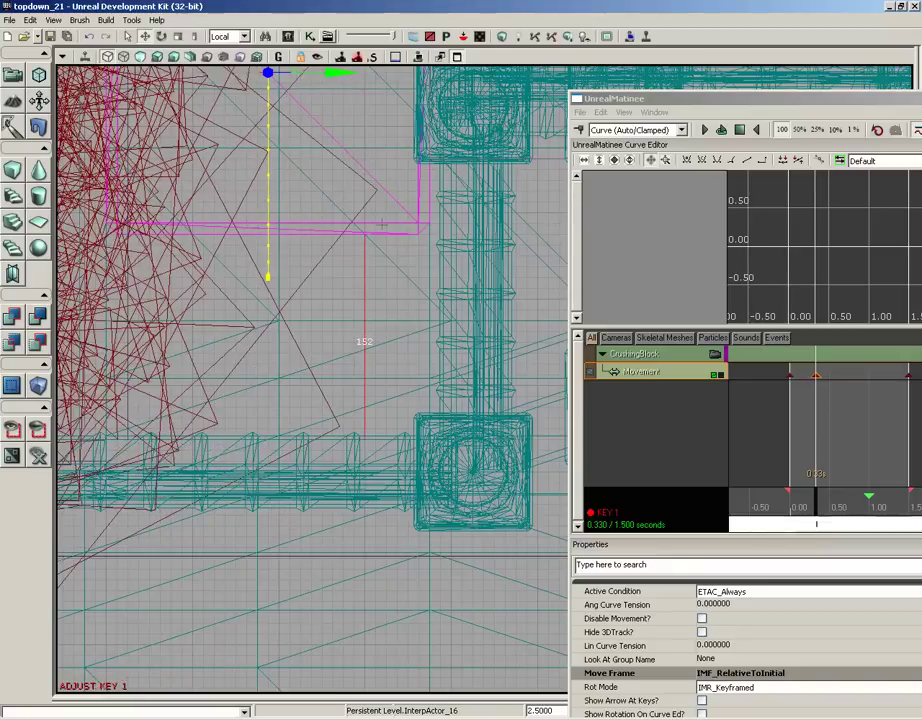
pyautogui.moveTo(390, 175); pyautogui.dragTo(377, 305, button='right')
pyautogui.scroll(-3, 372, 280)
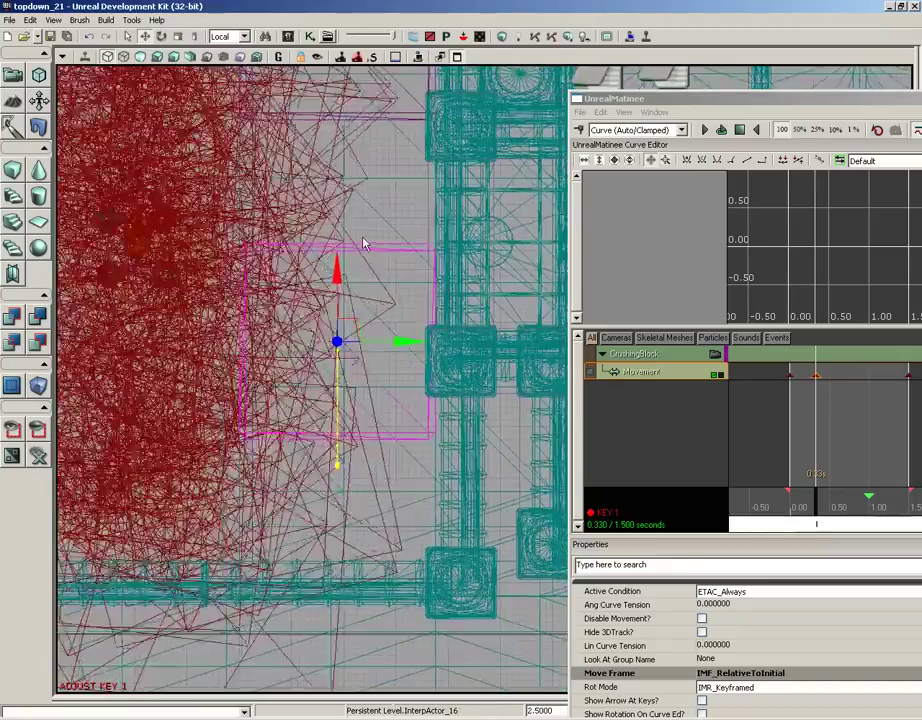
pyautogui.moveTo(670, 105); pyautogui.dragTo(382, 96)
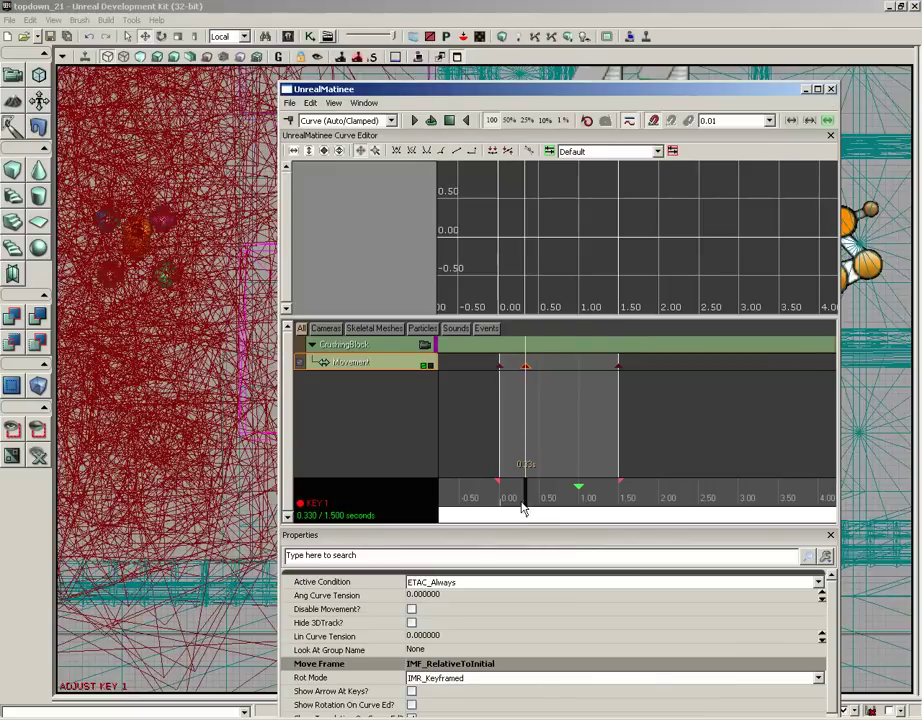
pyautogui.click(457, 58)
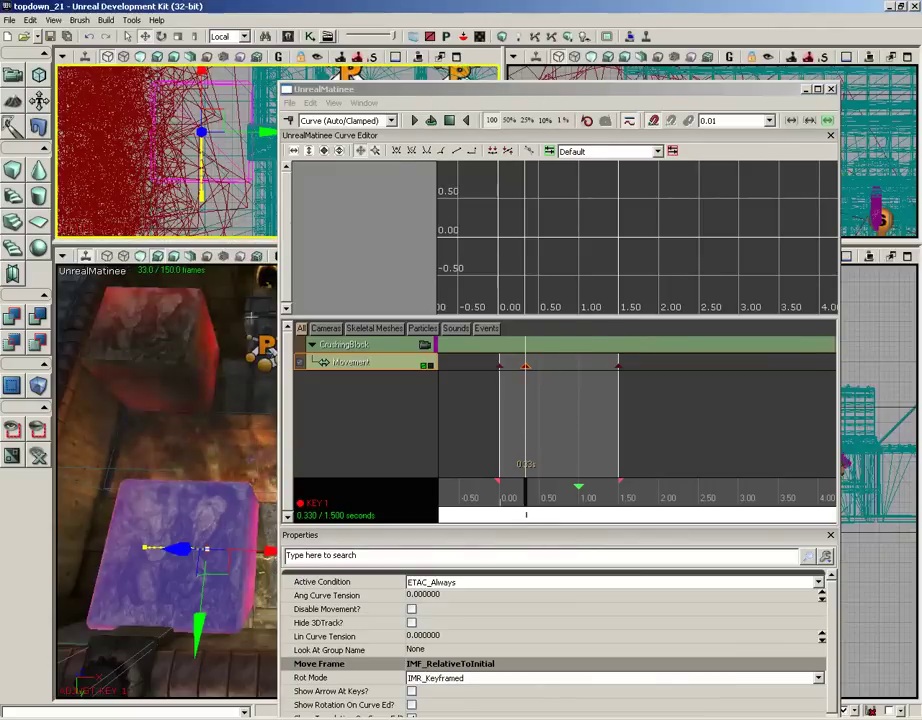
# Preview the block's crushing movement beside the perspective view, close the Matinee editor and reopen the Kismet sequence.
pyautogui.moveTo(533, 98); pyautogui.dragTo(699, 60)
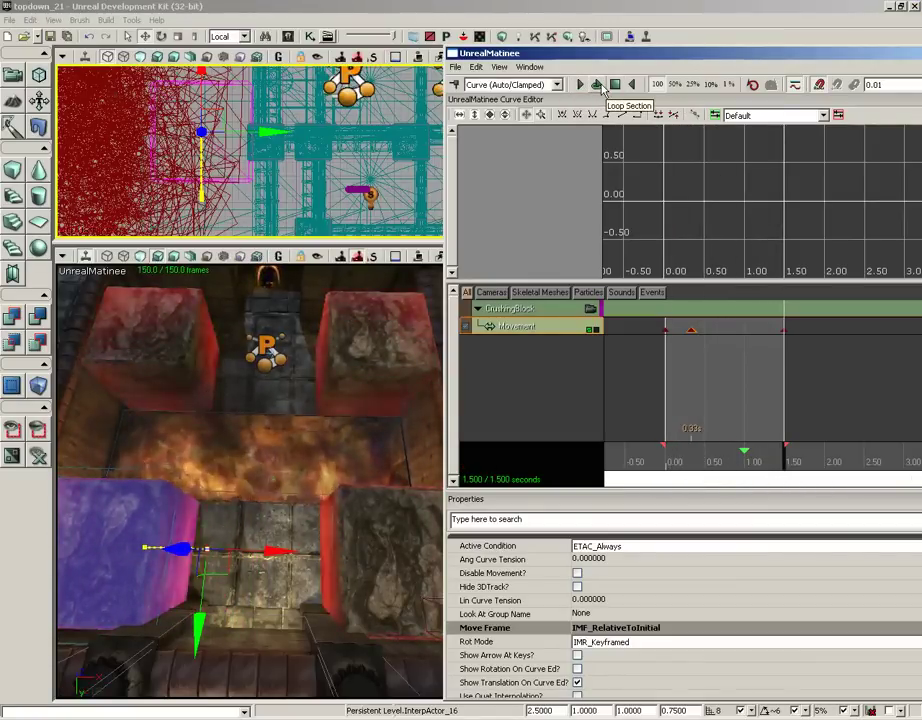
pyautogui.moveTo(755, 57); pyautogui.dragTo(595, 57)
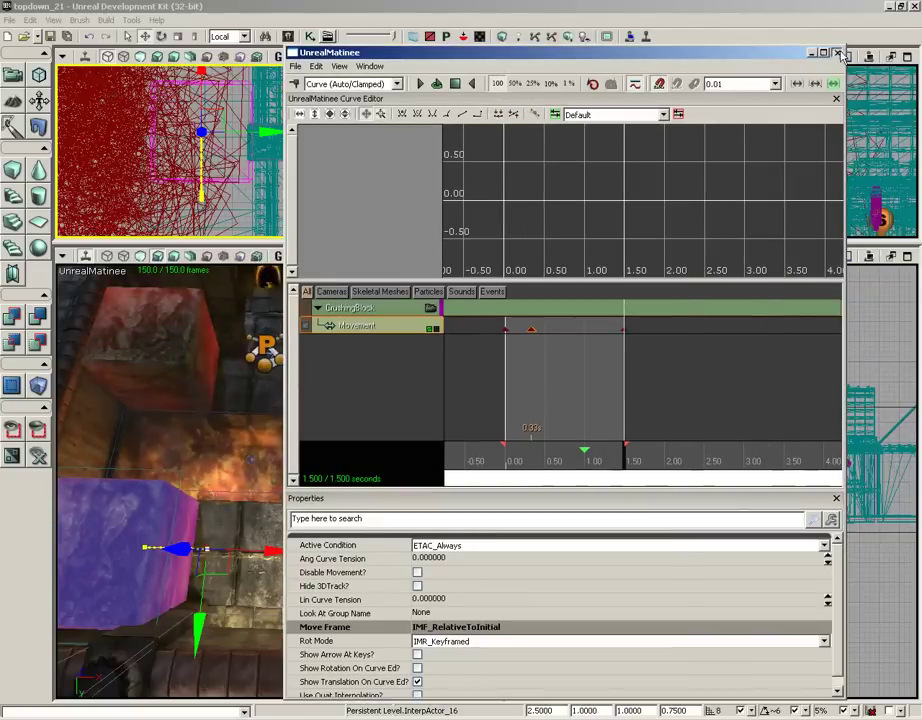
pyautogui.click(836, 53)
pyautogui.click(311, 38)
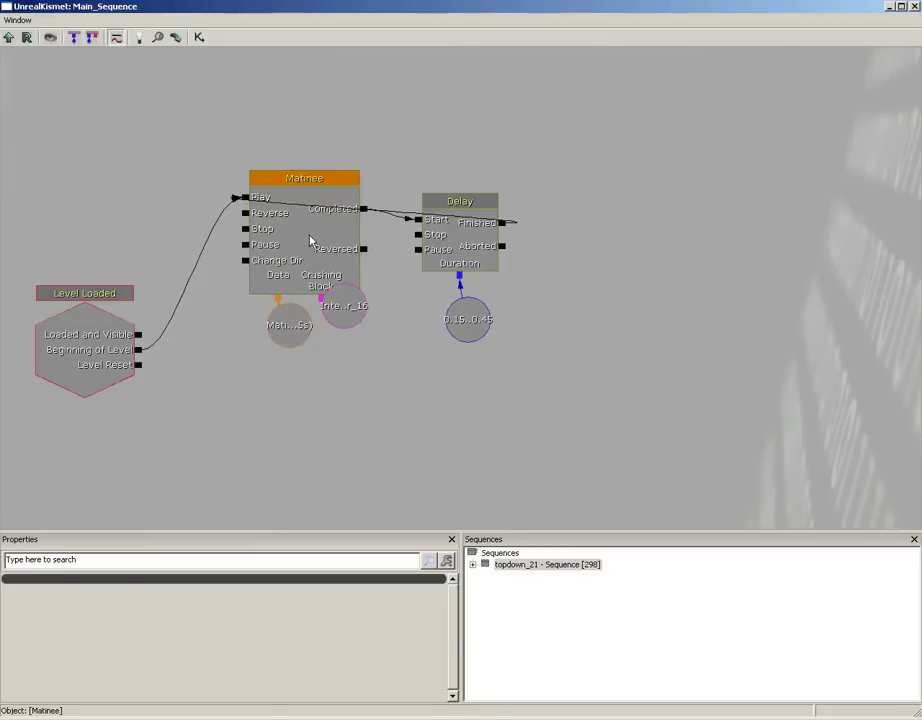
# Enable Rewind On Play for the Matinee and spread its data and block variables apart below it.
pyautogui.click(311, 241)
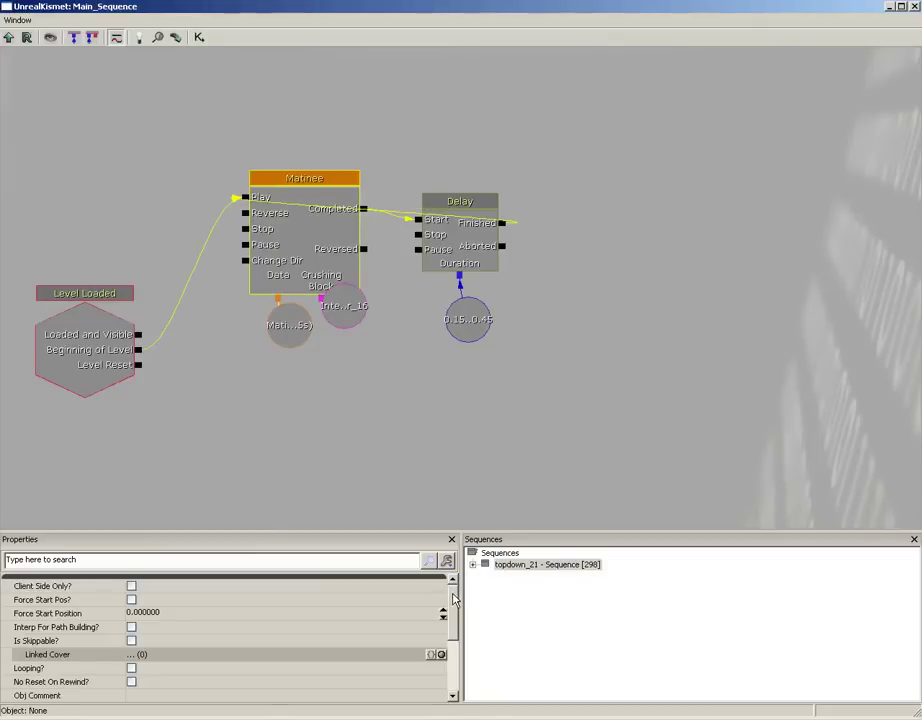
pyautogui.scroll(-4, 444, 630)
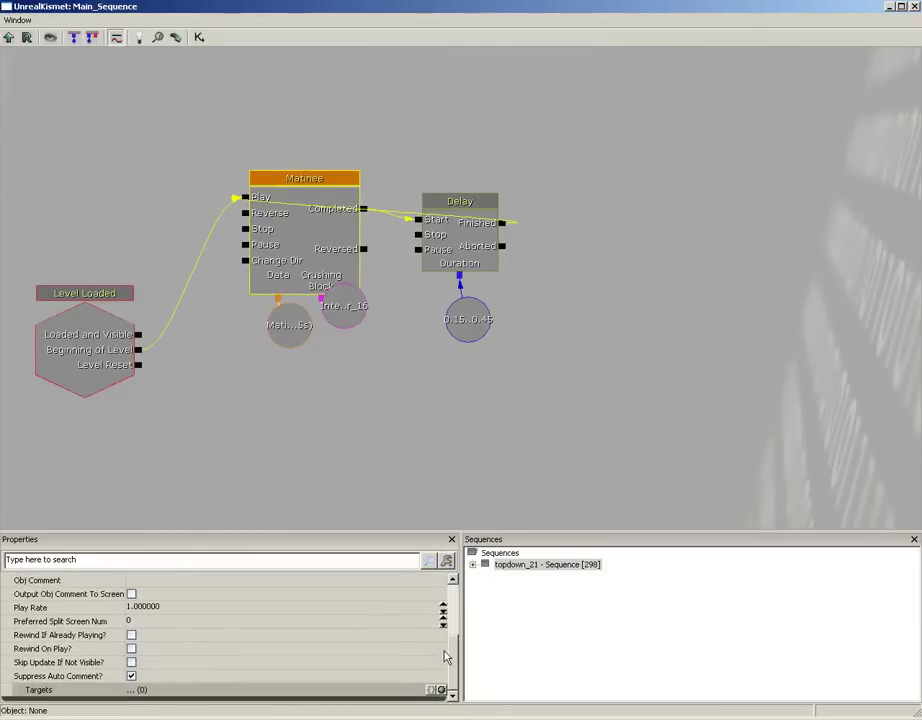
pyautogui.click(132, 649)
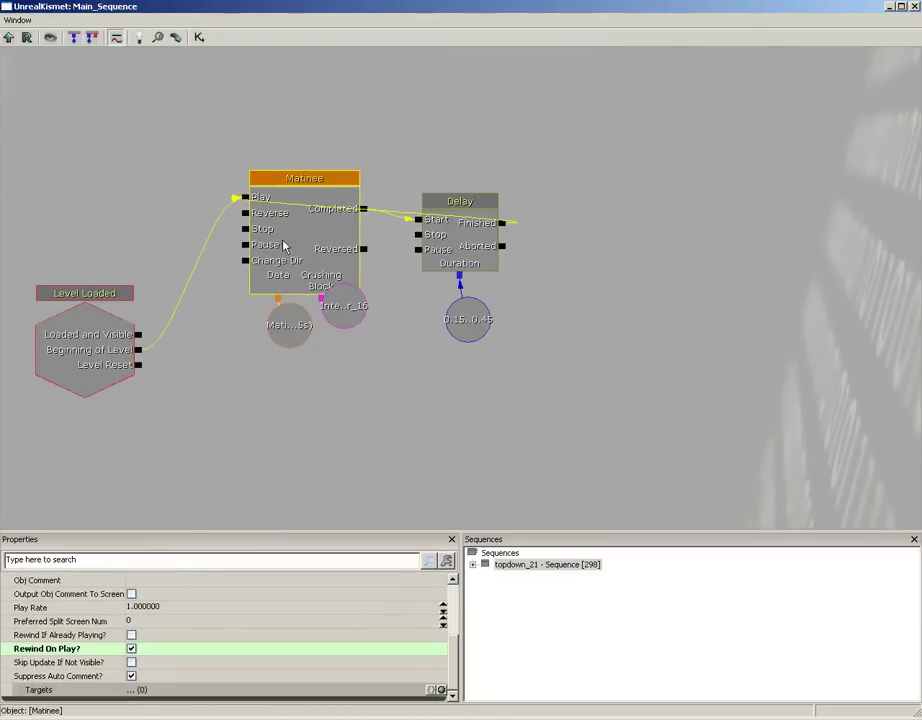
pyautogui.moveTo(285, 340); pyautogui.dragTo(212, 340)
pyautogui.moveTo(352, 303); pyautogui.dragTo(316, 356)
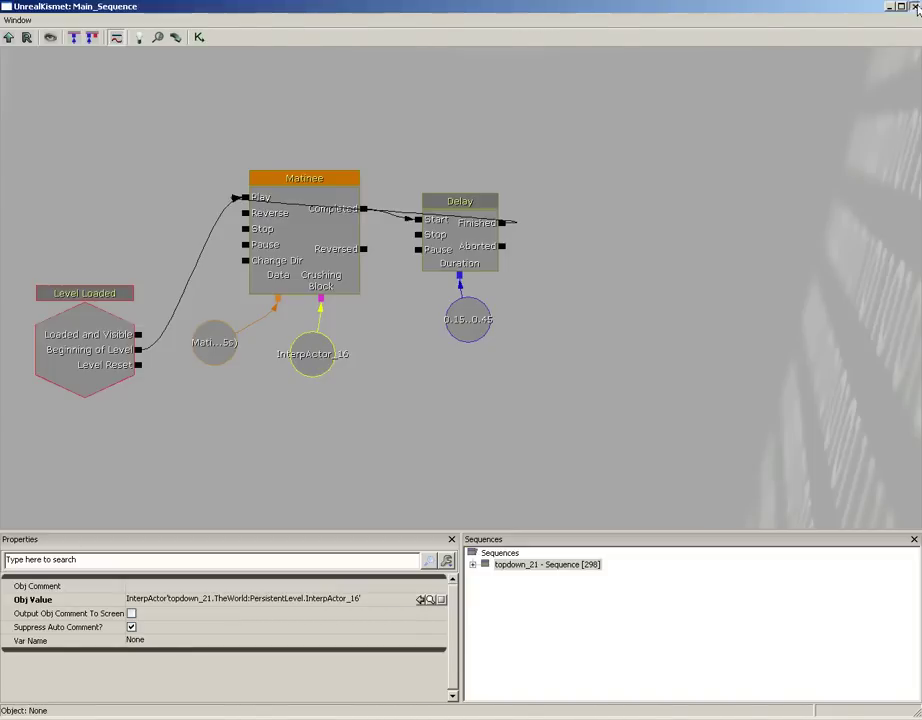
# Add the opposite near block, InterpActor_17, as an object variable and link it to the Matinee's Crushing Block input.
pyautogui.click(915, 7)
pyautogui.click(380, 522)
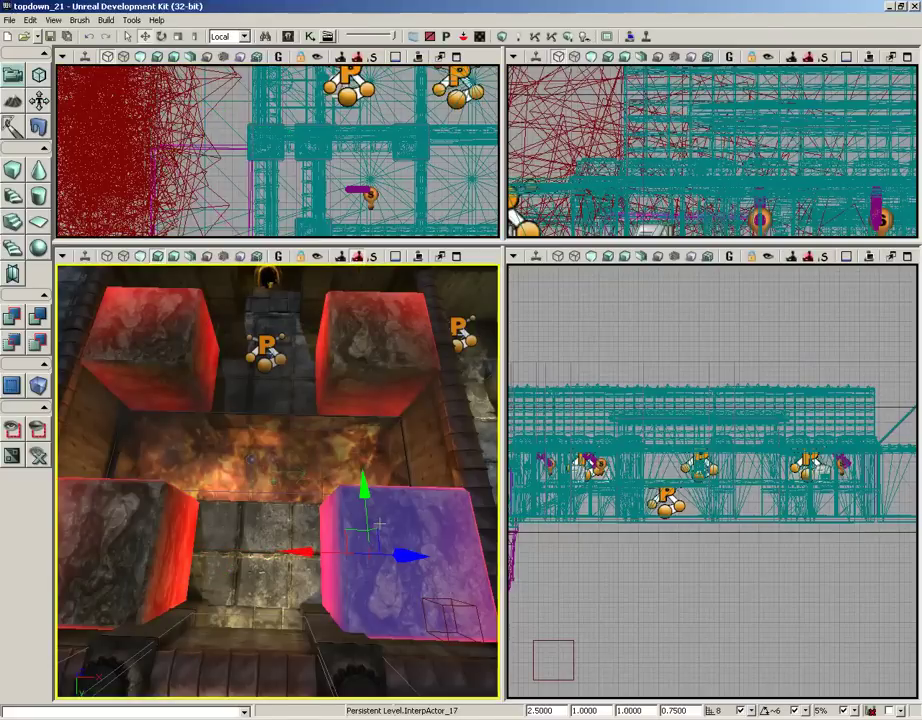
pyautogui.click(309, 36)
pyautogui.rightClick(351, 334)
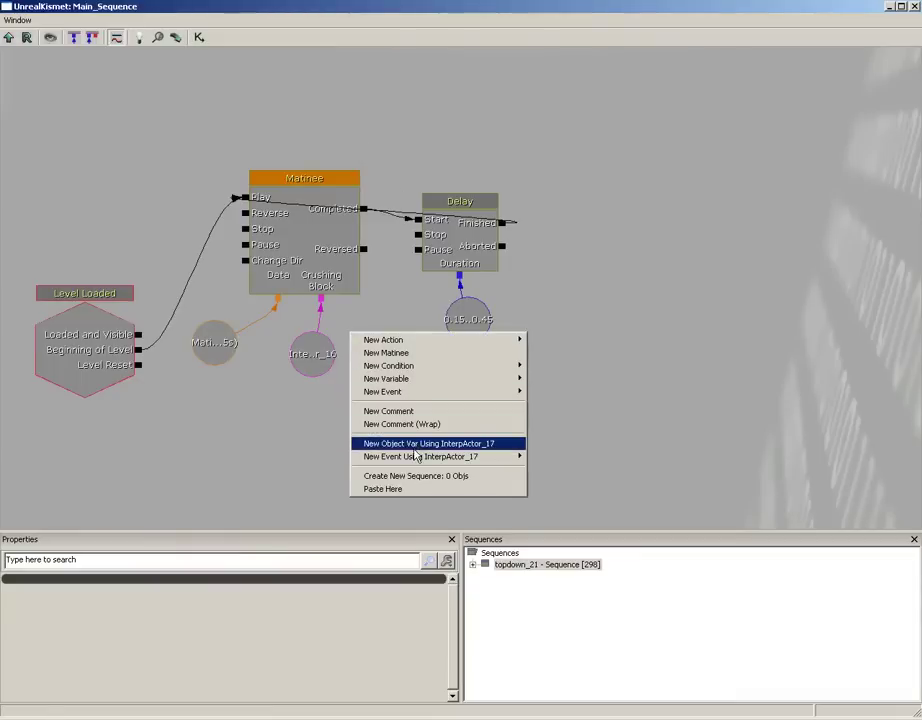
pyautogui.click(416, 444)
pyautogui.keyDown('ctrl'); pyautogui.moveTo(375, 370); pyautogui.dragTo(381, 348); pyautogui.keyUp('ctrl')
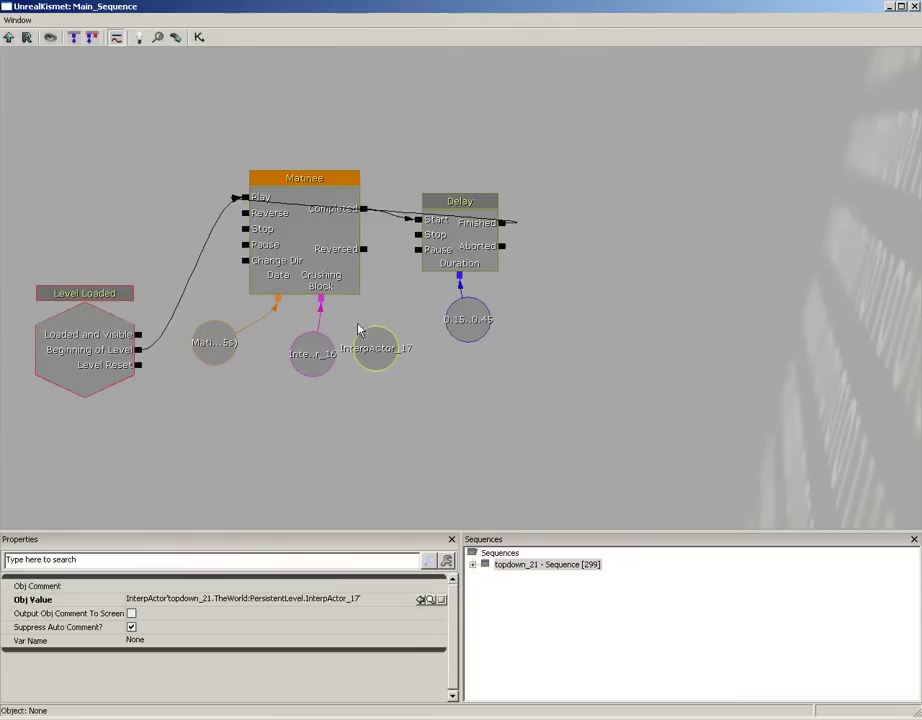
pyautogui.moveTo(321, 299); pyautogui.dragTo(378, 353)
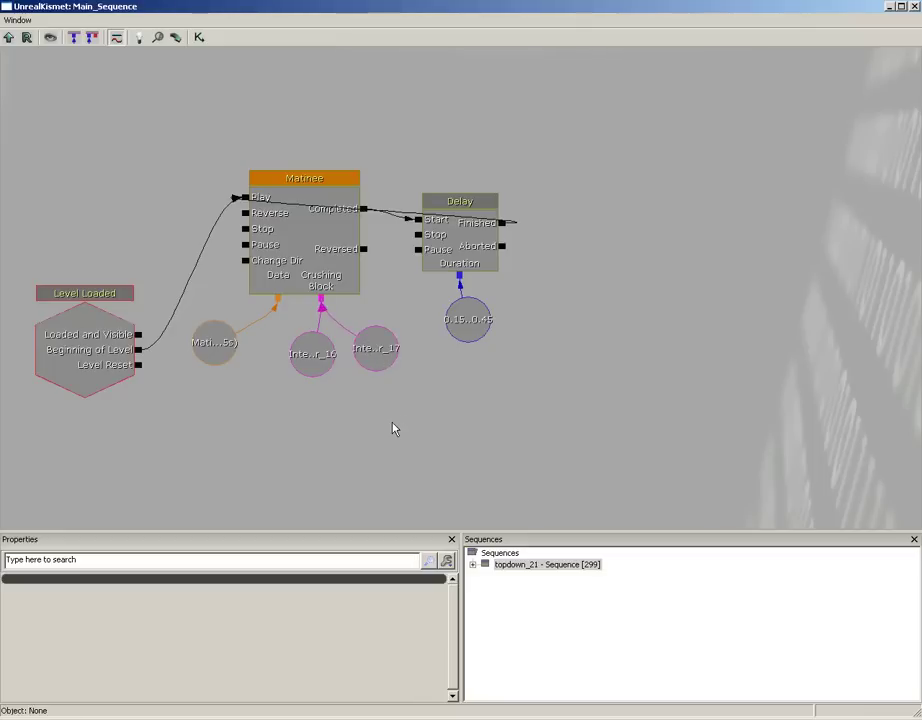
# Preview the Matinee beside the perspective view to examine both near blocks' movement, and close the Matinee editor.
pyautogui.doubleClick(317, 222)
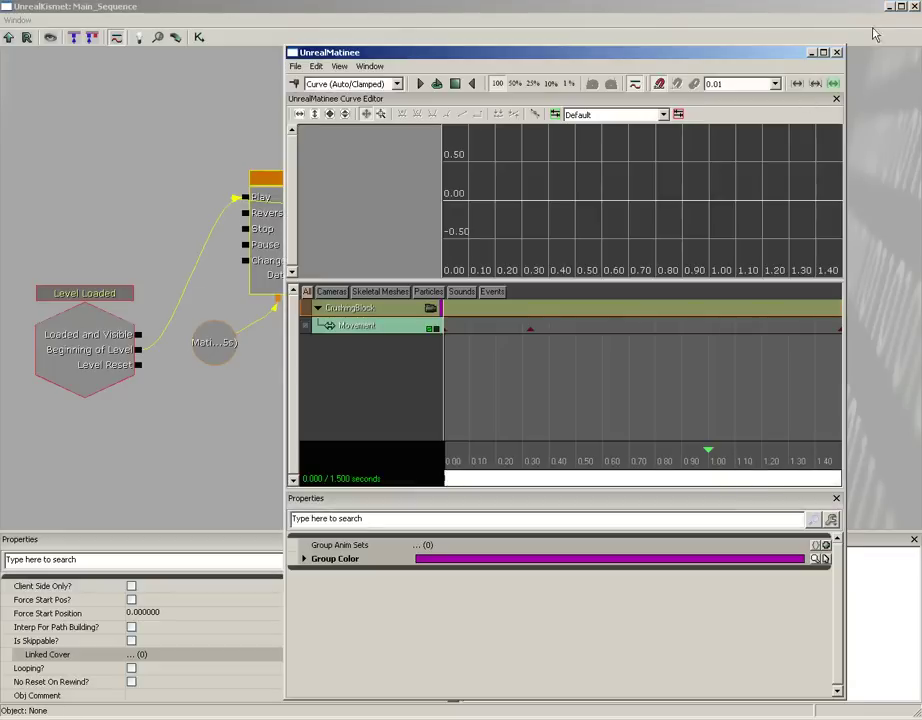
pyautogui.click(889, 7)
pyautogui.moveTo(570, 55); pyautogui.dragTo(727, 52)
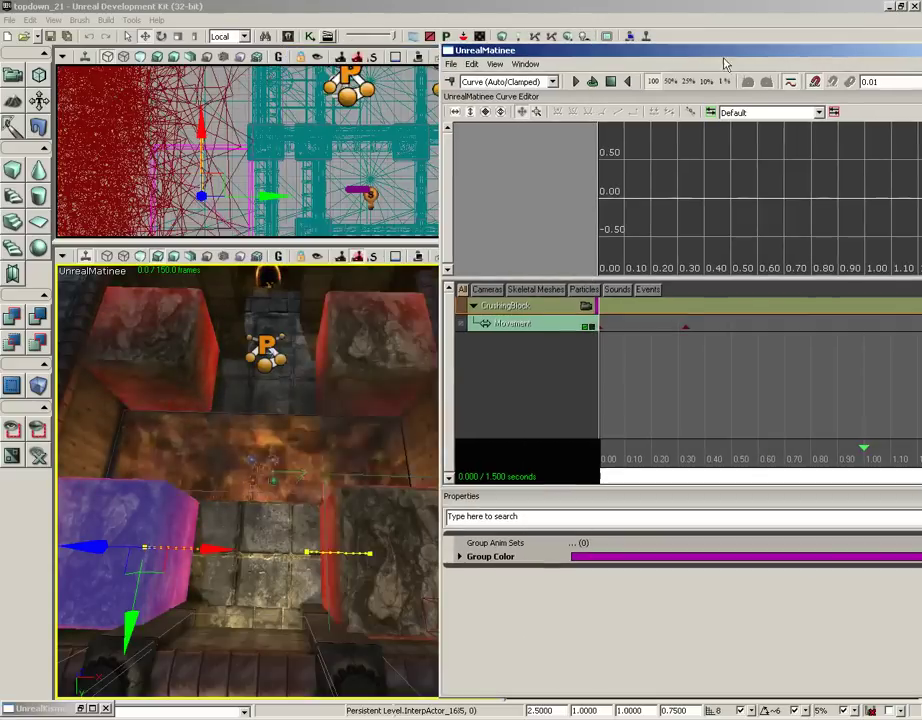
pyautogui.click(575, 81)
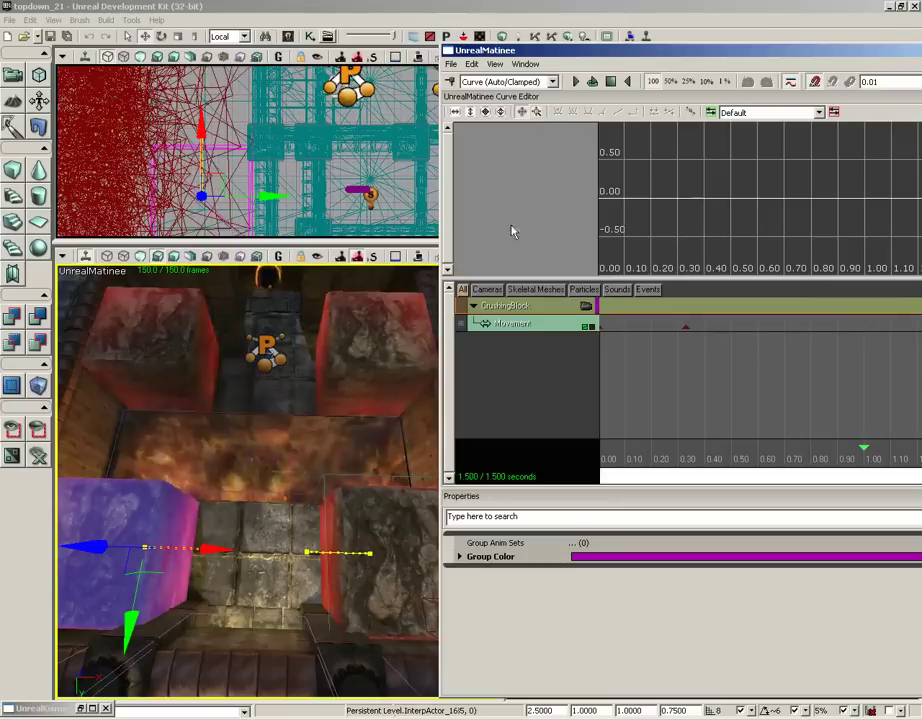
pyautogui.moveTo(634, 450); pyautogui.dragTo(549, 403)
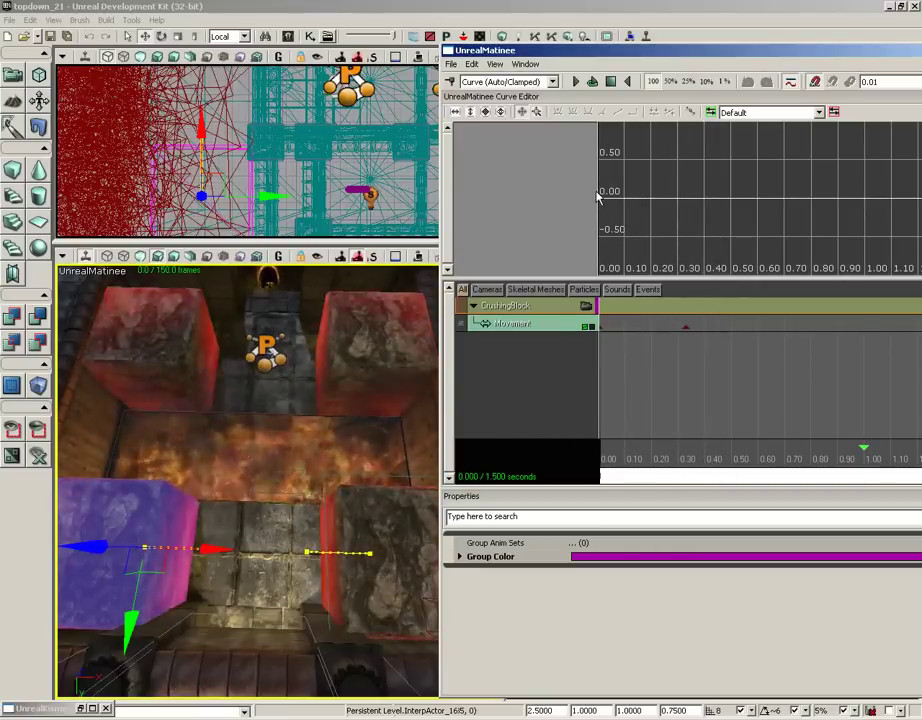
pyautogui.moveTo(850, 53); pyautogui.dragTo(613, 64)
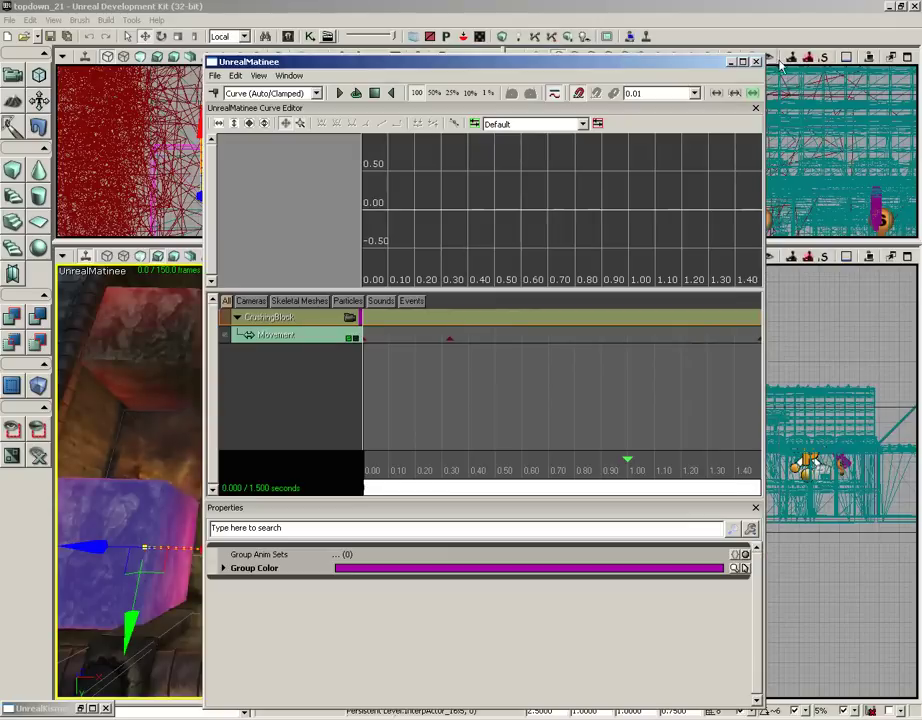
pyautogui.click(757, 62)
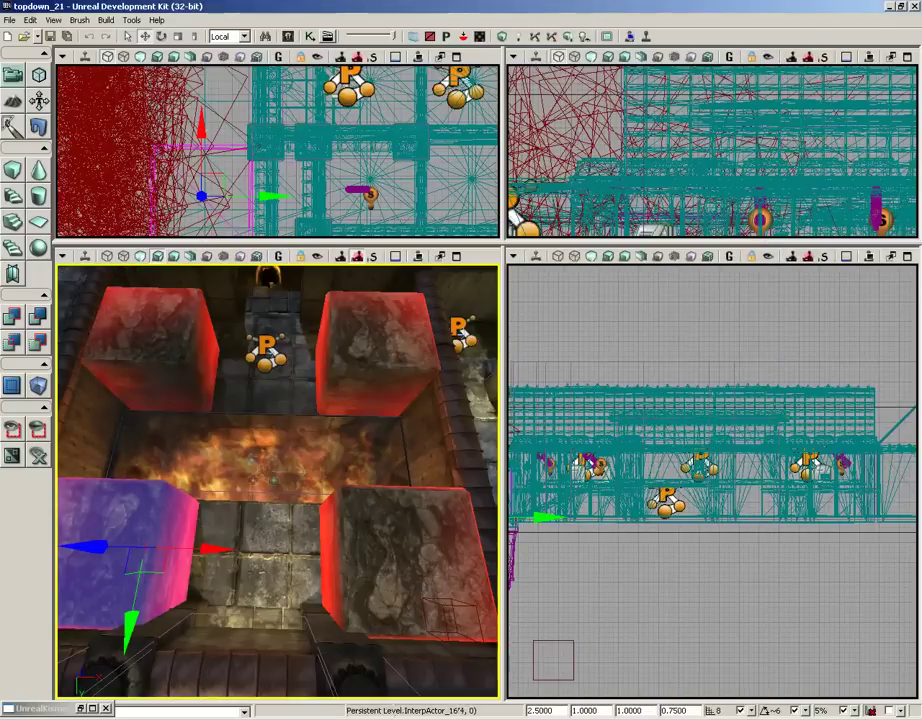
# Duplicate the Matinee, Delay and their variables below the originals in Kismet, and connect Beginning of Level to the copied Matinee's Play input.
pyautogui.click(309, 37)
pyautogui.click(81, 707)
pyautogui.moveTo(410, 441); pyautogui.dragTo(541, 433)
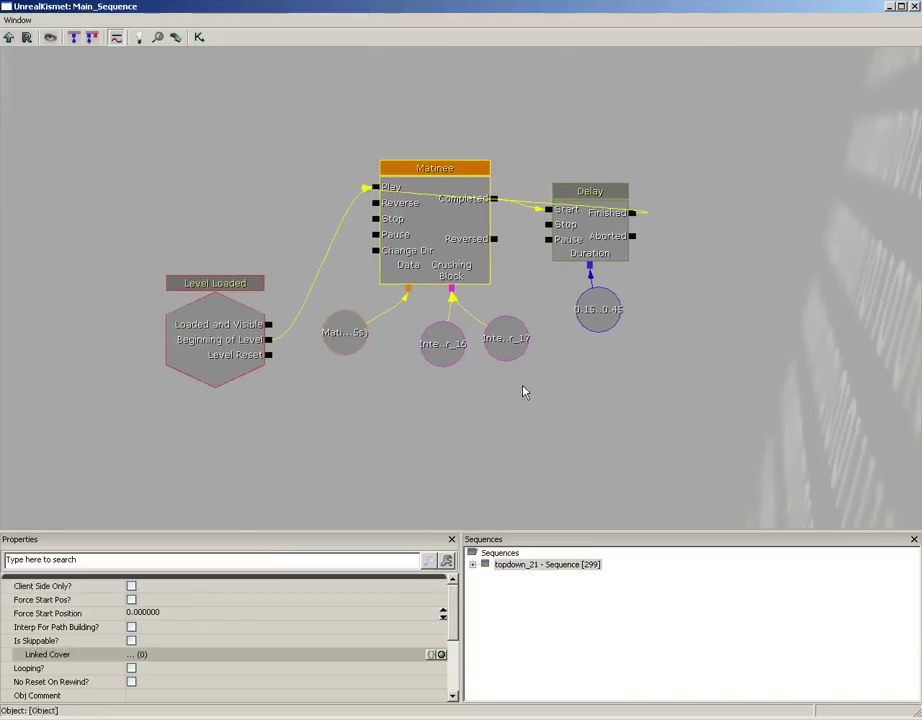
pyautogui.keyDown('ctrl'); pyautogui.keyDown('alt'); pyautogui.moveTo(327, 126); pyautogui.dragTo(424, 472); pyautogui.keyUp('alt'); pyautogui.keyUp('ctrl')
pyautogui.hotkey('ctrl', 'w')
pyautogui.moveTo(645, 411); pyautogui.dragTo(705, 271)
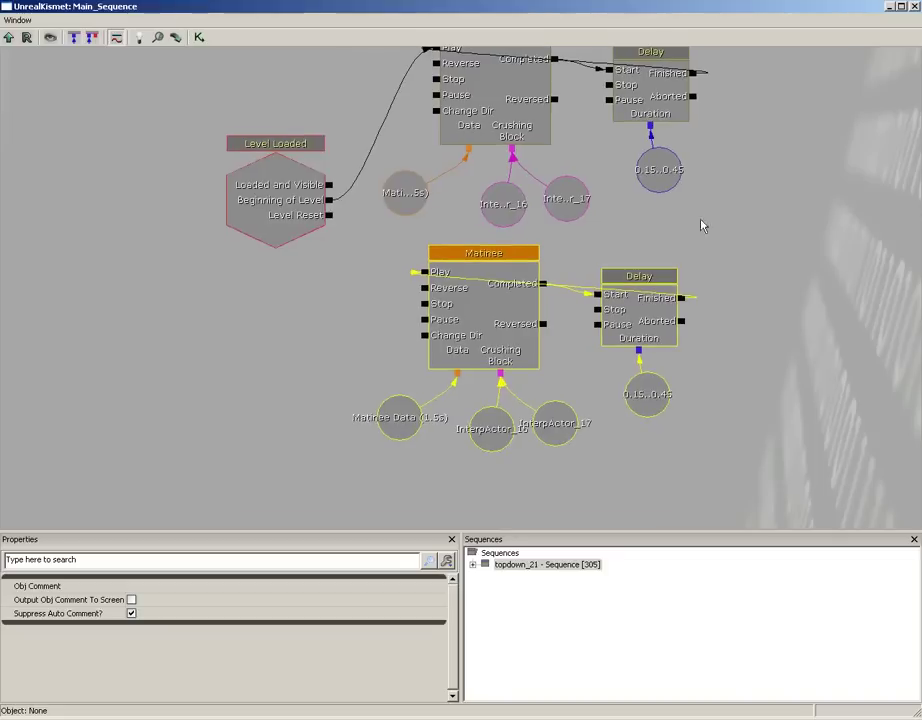
pyautogui.moveTo(328, 200); pyautogui.dragTo(423, 272)
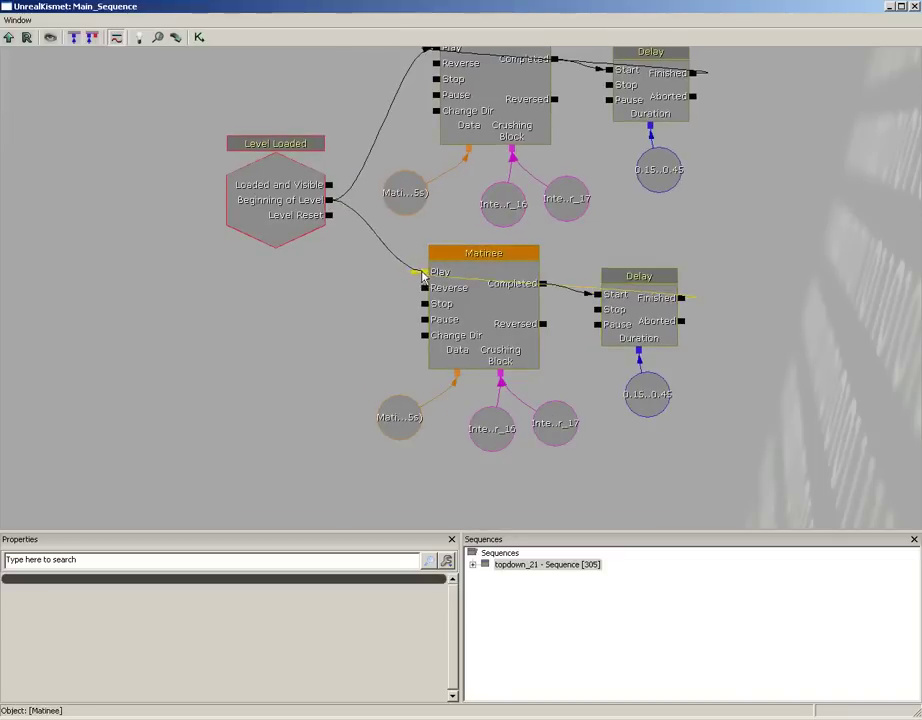
# Delete the two InterpActor variables attached to the copied Matinee.
pyautogui.moveTo(634, 428); pyautogui.dragTo(593, 378)
pyautogui.keyDown('ctrl'); pyautogui.keyDown('alt'); pyautogui.moveTo(432, 434); pyautogui.dragTo(545, 372); pyautogui.keyUp('alt'); pyautogui.keyUp('ctrl')
pyautogui.press('Delete')
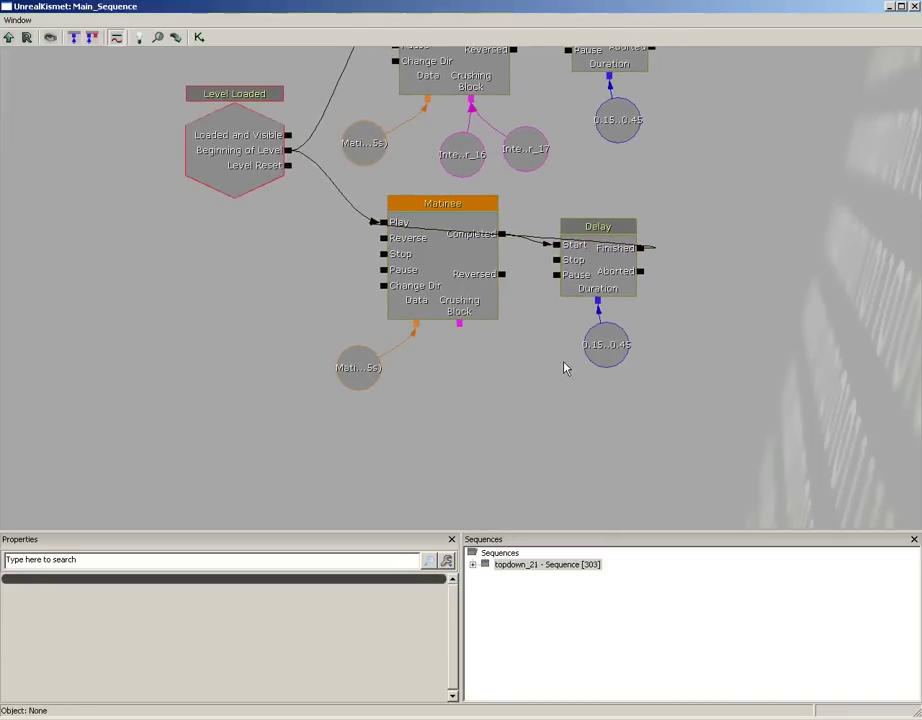
# Add the two far blocks as object variables in Kismet and link both to the copied Matinee's Crushing Block input.
pyautogui.click(914, 7)
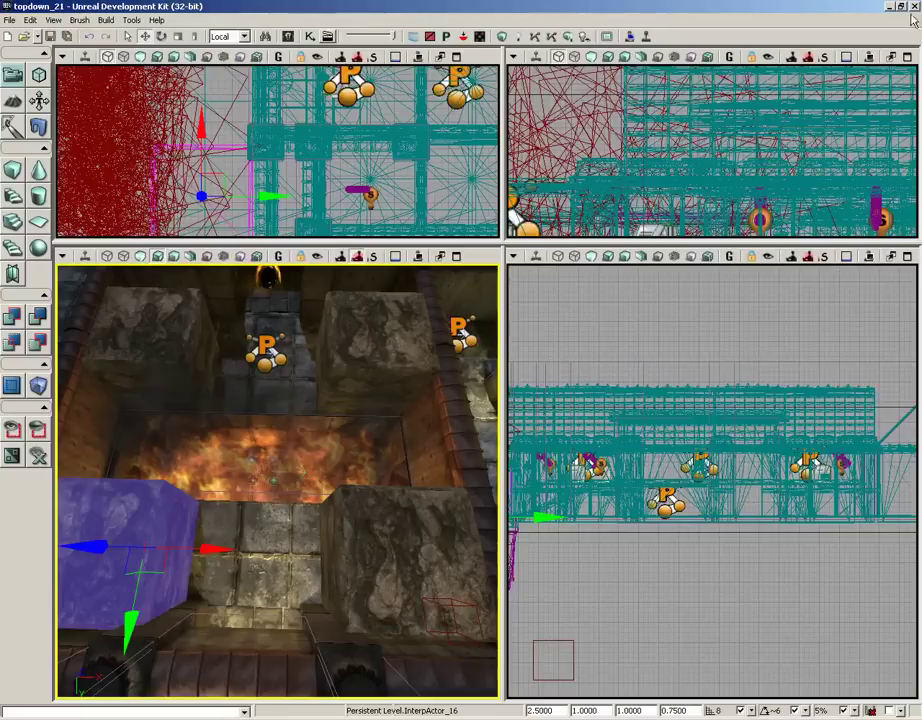
pyautogui.click(185, 377)
pyautogui.keyDown('ctrl'); pyautogui.click(385, 357); pyautogui.keyUp('ctrl')
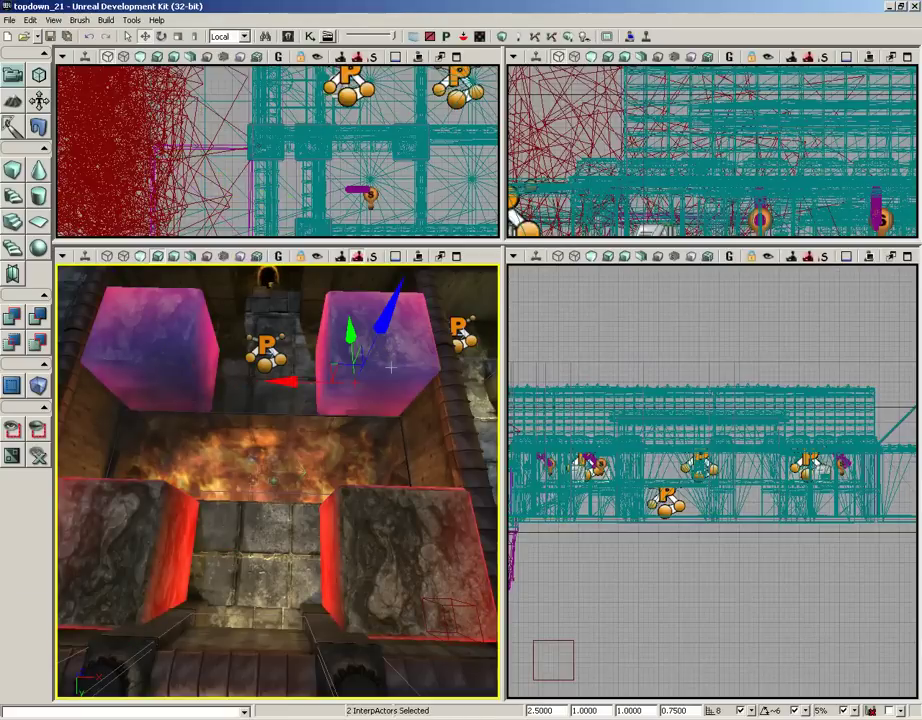
pyautogui.click(310, 37)
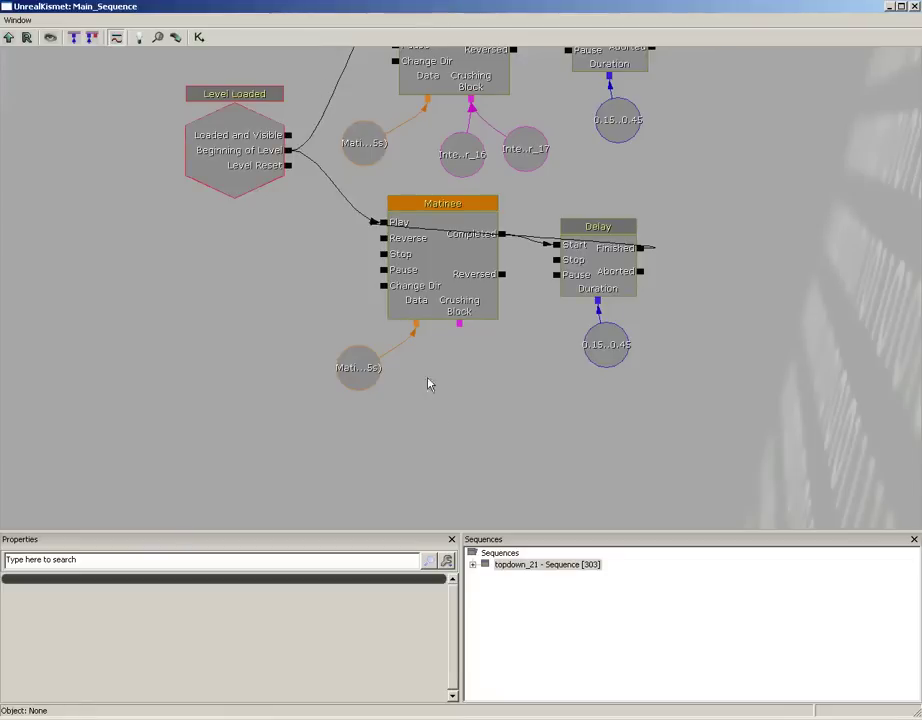
pyautogui.rightClick(450, 355)
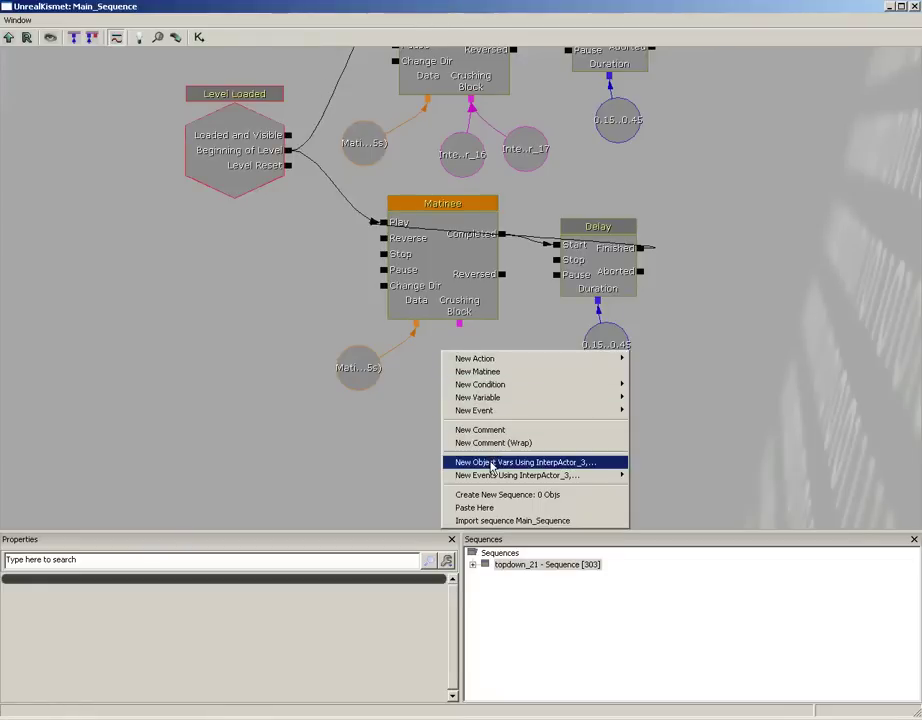
pyautogui.click(540, 463)
pyautogui.moveTo(461, 323); pyautogui.dragTo(455, 385)
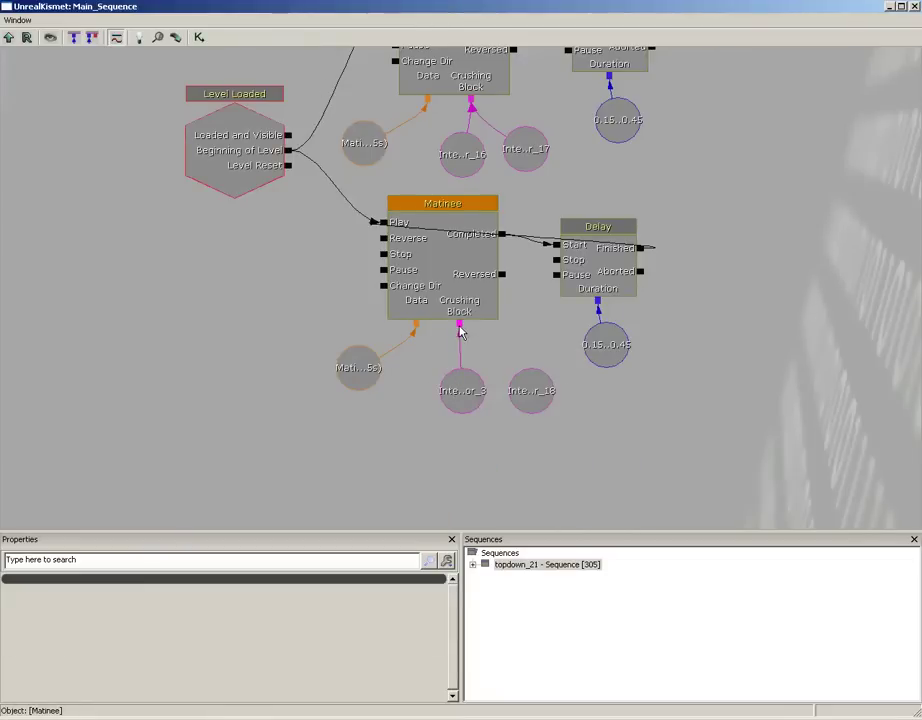
pyautogui.moveTo(459, 324); pyautogui.dragTo(535, 391)
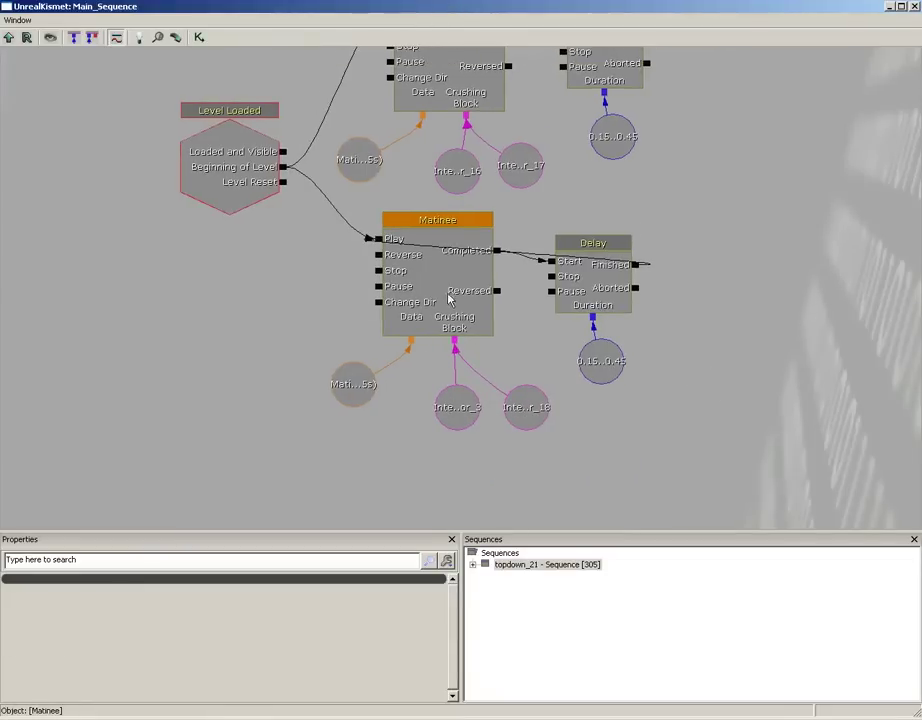
# Move the copied Matinee's last movement key and sequence end to 1.00 seconds, and close the Matinee editor.
pyautogui.click(447, 290)
pyautogui.doubleClick(447, 290)
pyautogui.moveTo(582, 397); pyautogui.dragTo(476, 399)
pyautogui.click(655, 339)
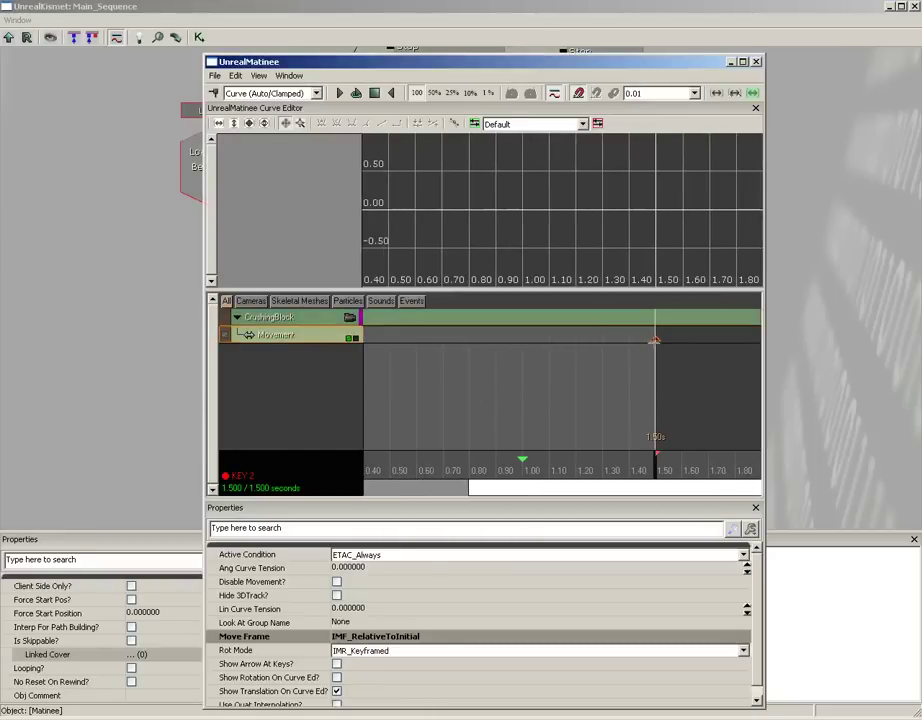
pyautogui.keyDown('ctrl'); pyautogui.moveTo(655, 339); pyautogui.dragTo(558, 340); pyautogui.keyUp('ctrl')
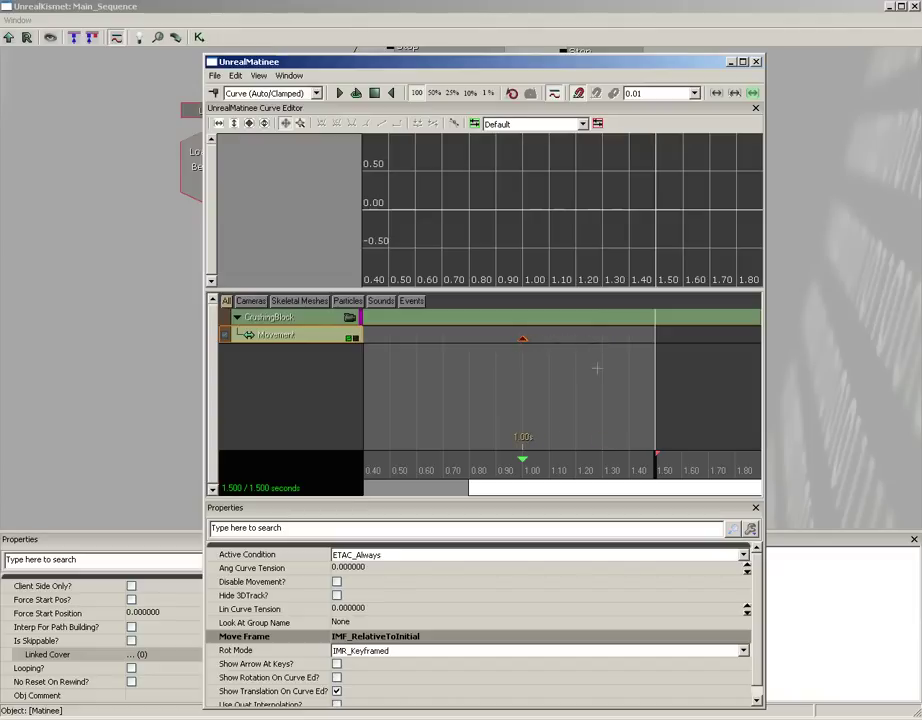
pyautogui.moveTo(660, 458); pyautogui.dragTo(527, 457)
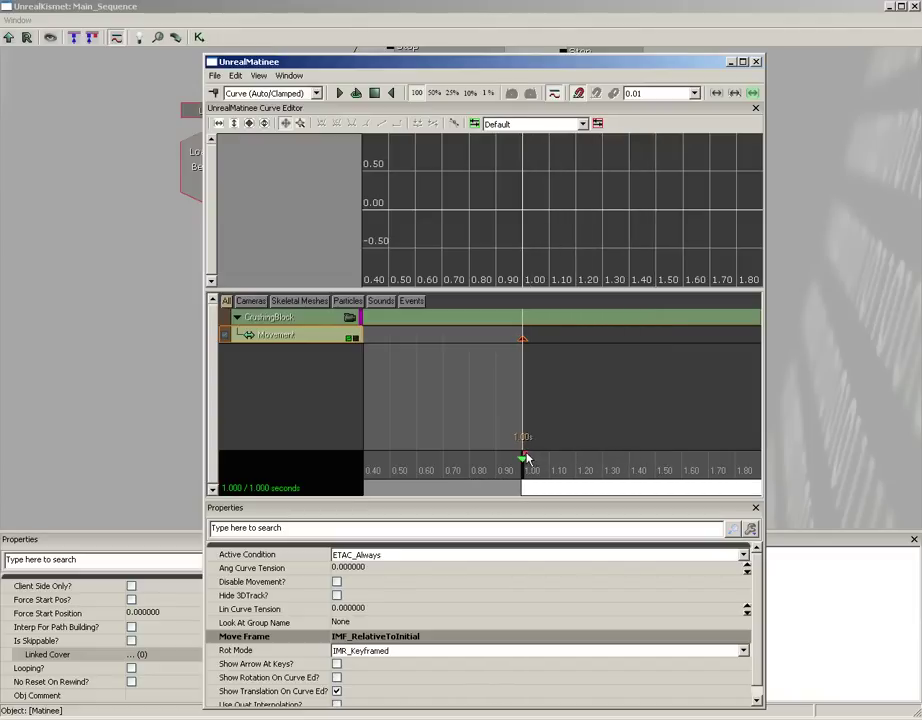
pyautogui.click(756, 62)
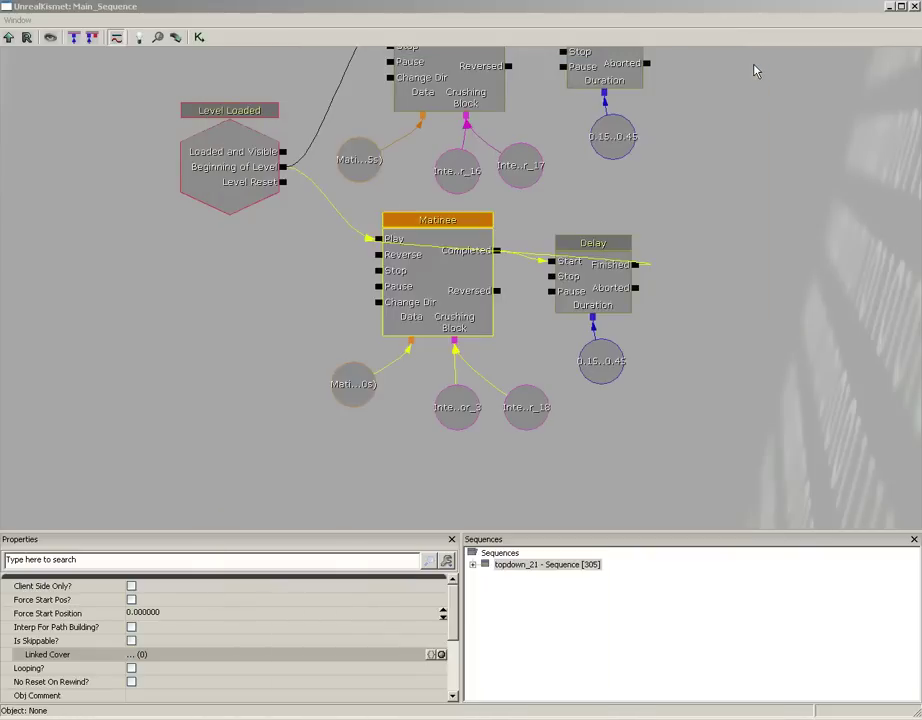
pyautogui.moveTo(739, 140); pyautogui.dragTo(686, 290)
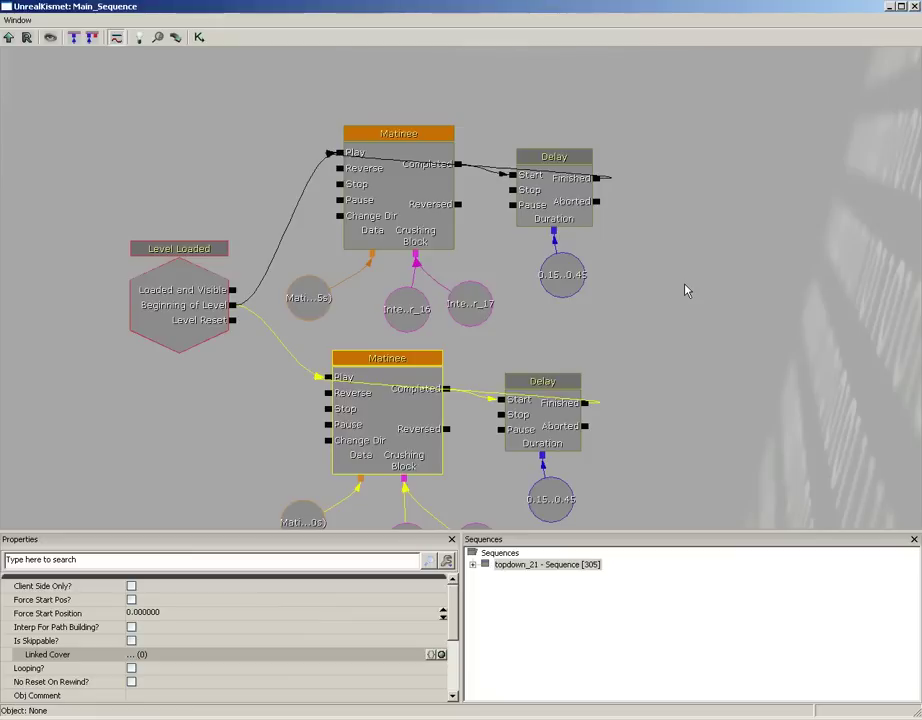
pyautogui.moveTo(686, 290); pyautogui.dragTo(493, 275)
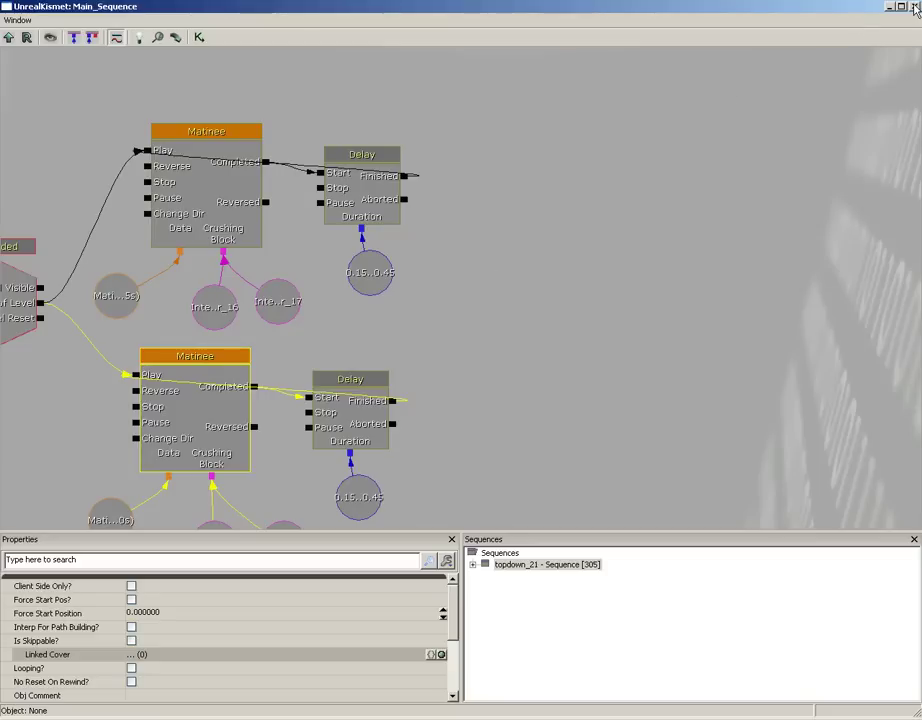
pyautogui.moveTo(628, 191); pyautogui.dragTo(433, 213)
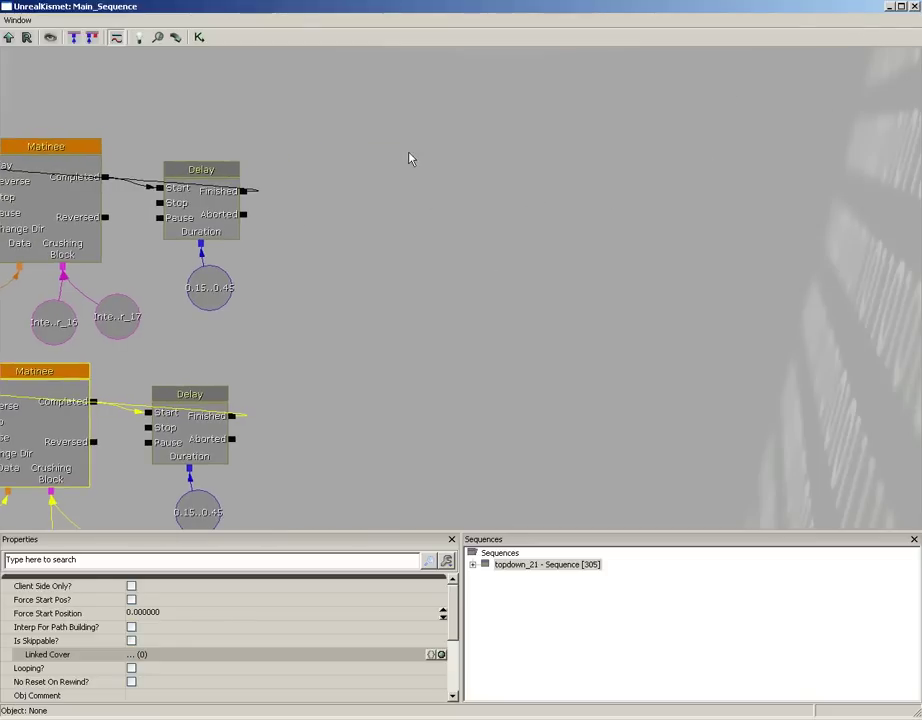
pyautogui.click(893, 6)
pyautogui.click(353, 371)
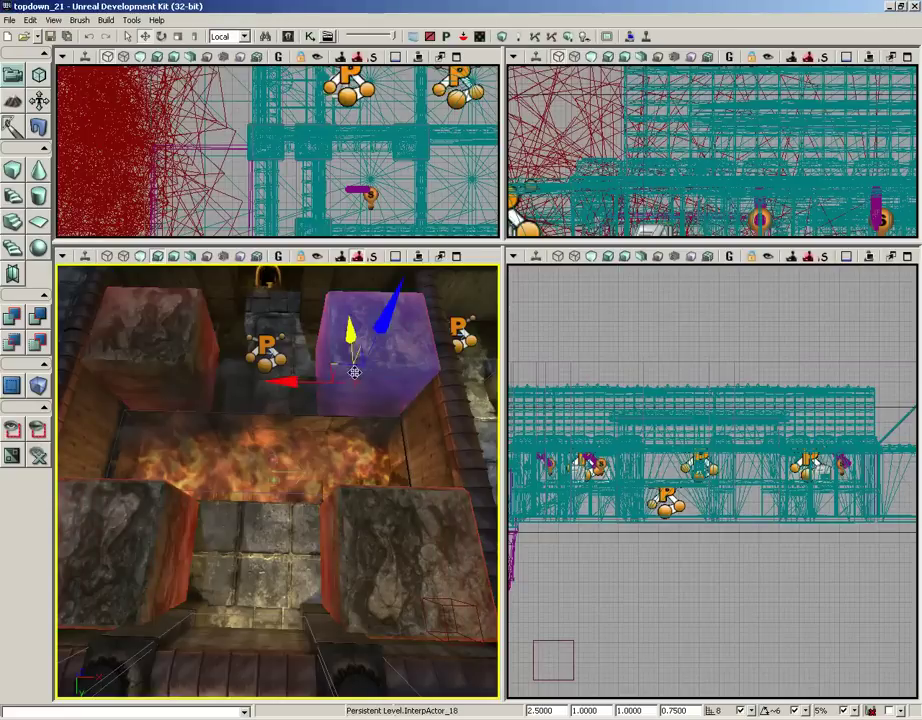
pyautogui.moveTo(434, 393); pyautogui.dragTo(393, 380, button='right')
pyautogui.click(390, 346)
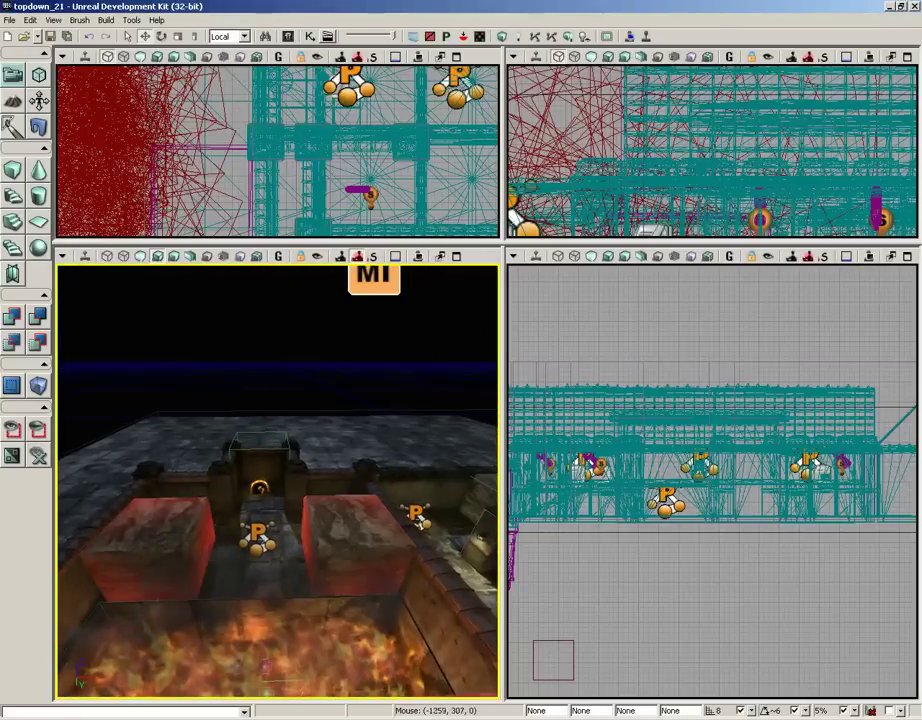
# Add a Mover event beside the Delay nodes in Kismet and delete the Matinee and Matinee Data that come with it.
pyautogui.click(310, 37)
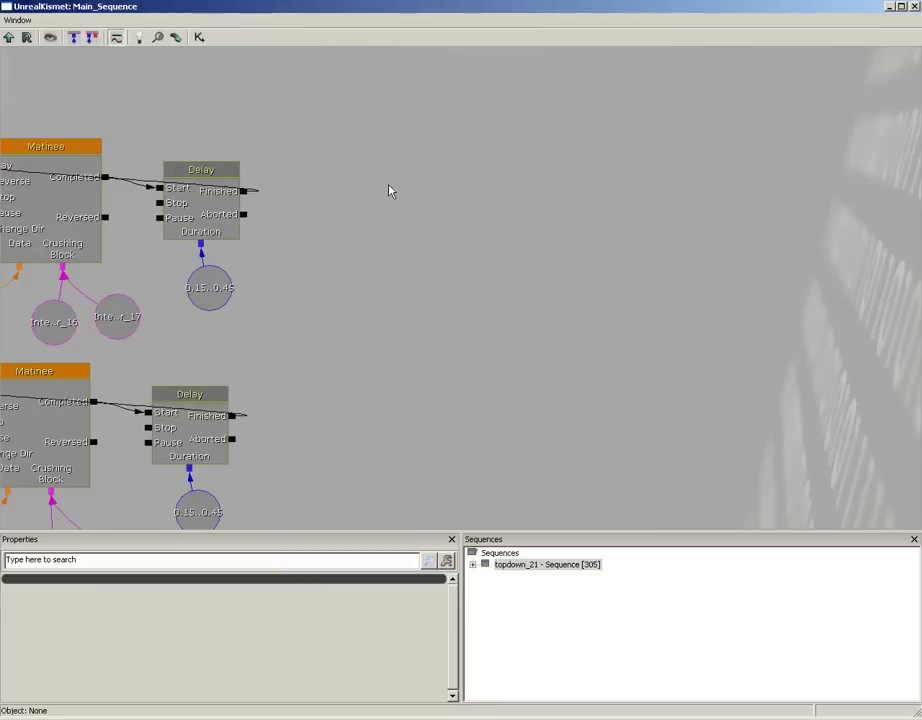
pyautogui.rightClick(390, 191)
pyautogui.moveTo(396, 226)
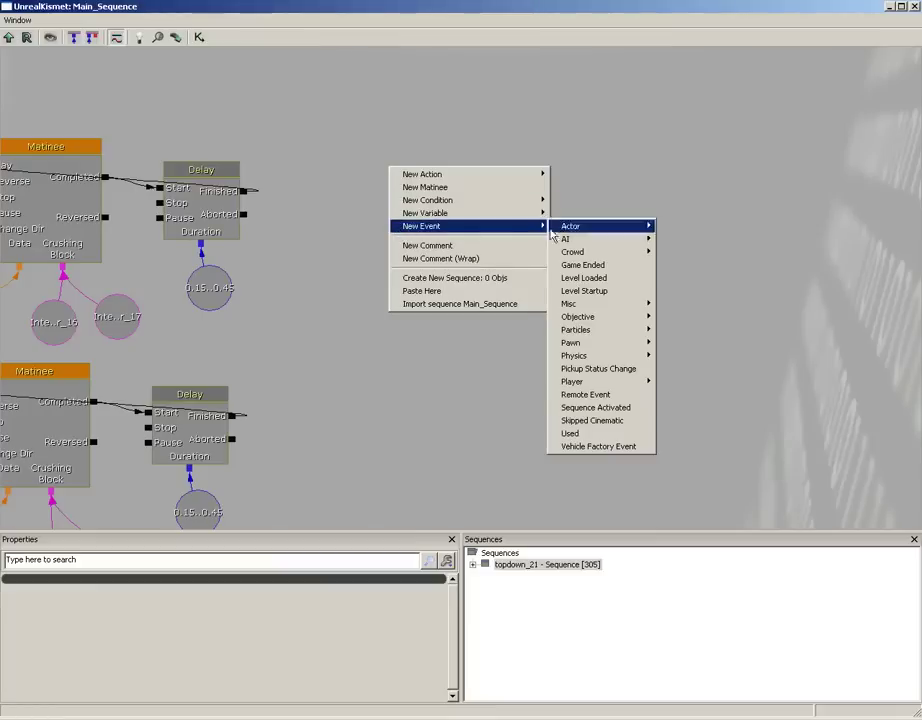
pyautogui.moveTo(575, 355)
pyautogui.click(684, 384)
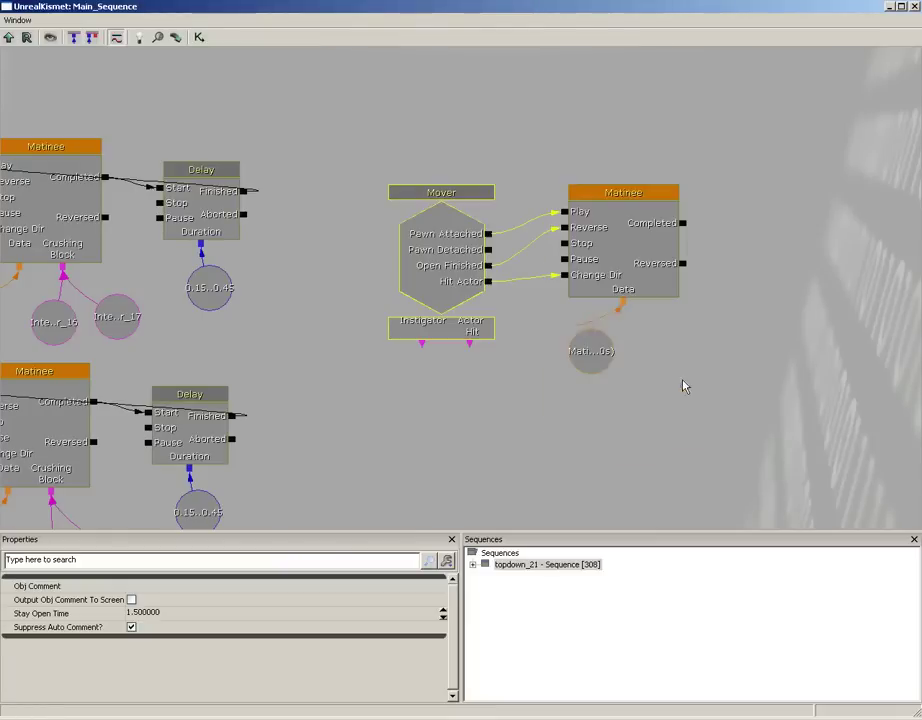
pyautogui.keyDown('ctrl'); pyautogui.keyDown('alt'); pyautogui.moveTo(685, 185); pyautogui.dragTo(546, 460); pyautogui.keyUp('alt'); pyautogui.keyUp('ctrl')
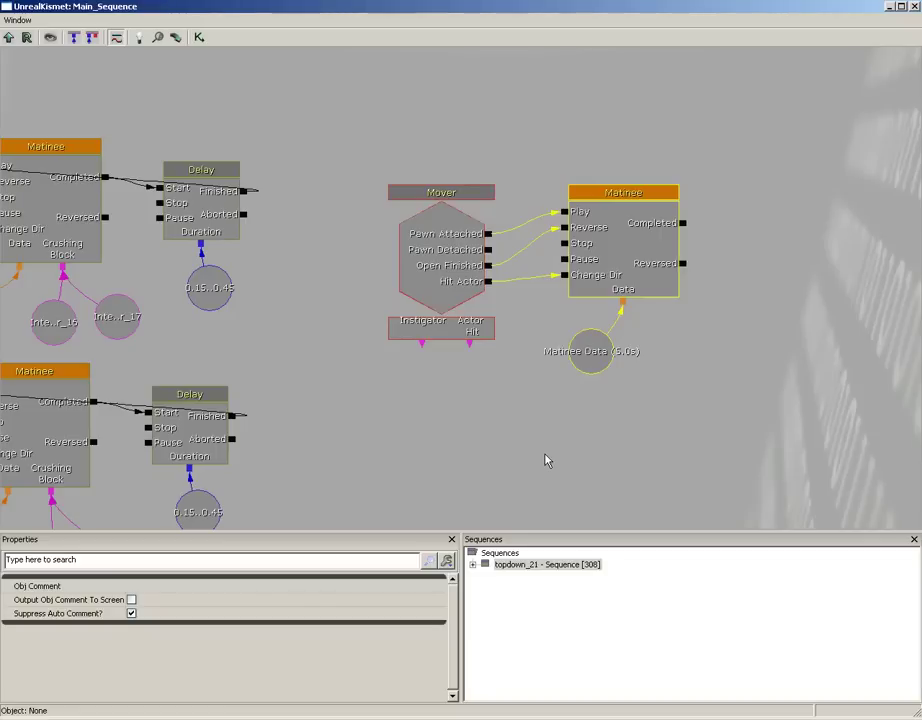
pyautogui.press('Delete')
# Move the Mover event higher, then paste three copies of it and stack them in a column beneath.
pyautogui.click(432, 268)
pyautogui.keyDown('ctrl'); pyautogui.moveTo(432, 268); pyautogui.dragTo(432, 165); pyautogui.keyUp('ctrl')
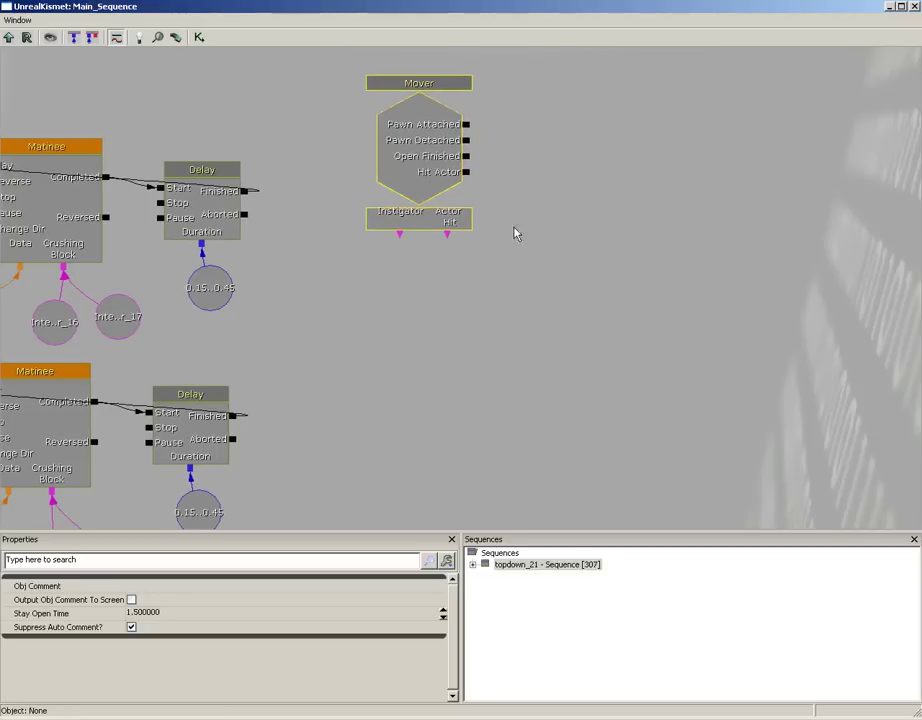
pyautogui.hotkey('ctrl', 'c')
pyautogui.hotkey('ctrl', 'v')
pyautogui.keyDown('ctrl'); pyautogui.moveTo(508, 360); pyautogui.dragTo(416, 325); pyautogui.keyUp('ctrl')
pyautogui.hotkey('ctrl', 'v')
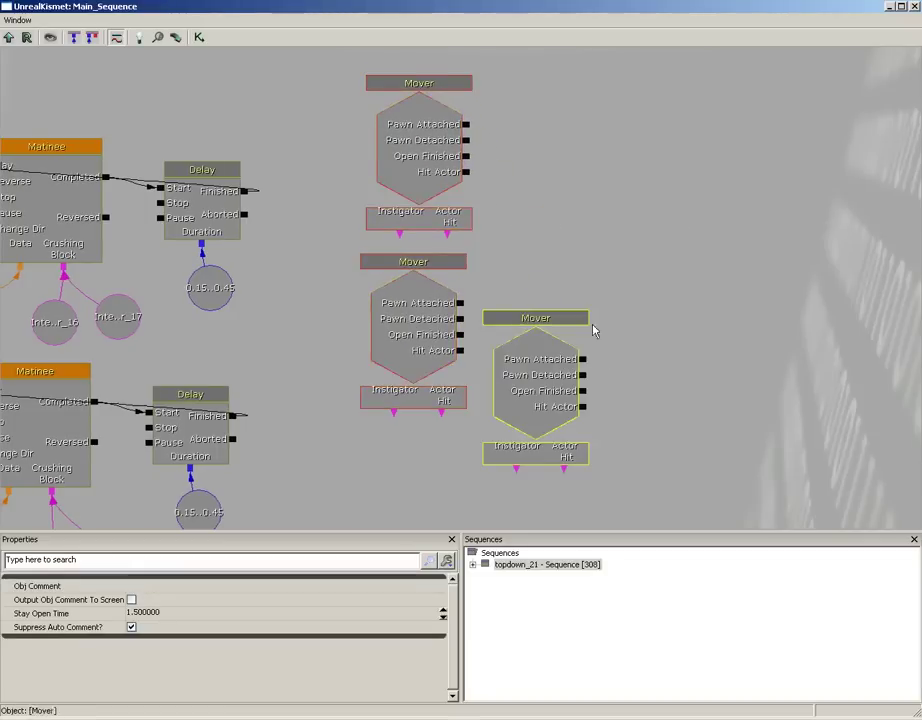
pyautogui.moveTo(593, 325); pyautogui.dragTo(602, 200)
pyautogui.keyDown('ctrl'); pyautogui.moveTo(533, 241); pyautogui.dragTo(418, 364); pyautogui.keyUp('ctrl')
pyautogui.hotkey('ctrl', 'v')
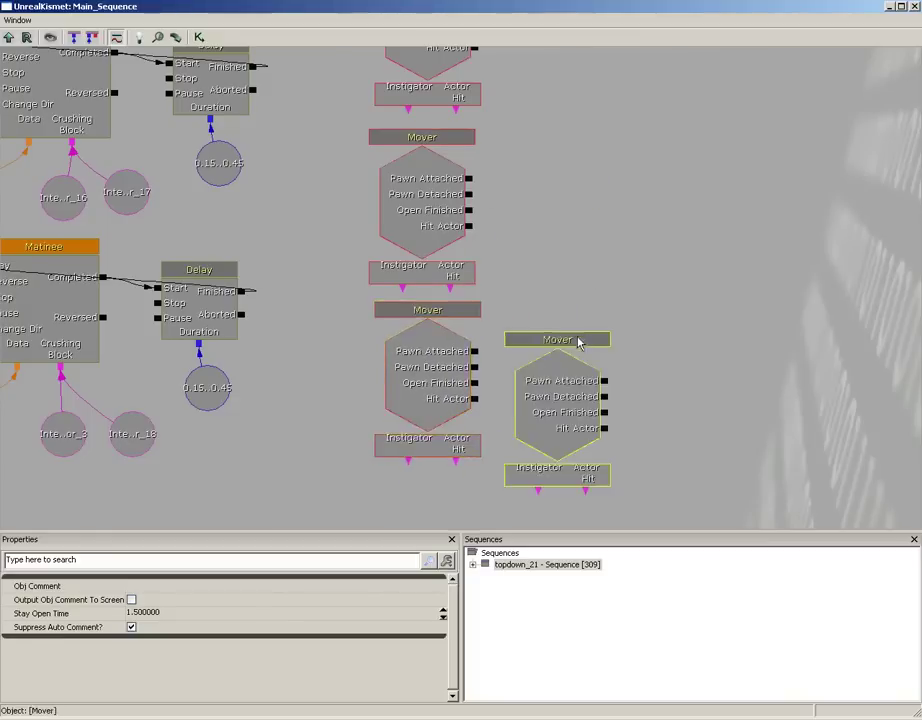
pyautogui.moveTo(582, 342); pyautogui.dragTo(434, 382)
# Widen the vertical spacing between the first and second Mover events.
pyautogui.moveTo(575, 206); pyautogui.dragTo(556, 420)
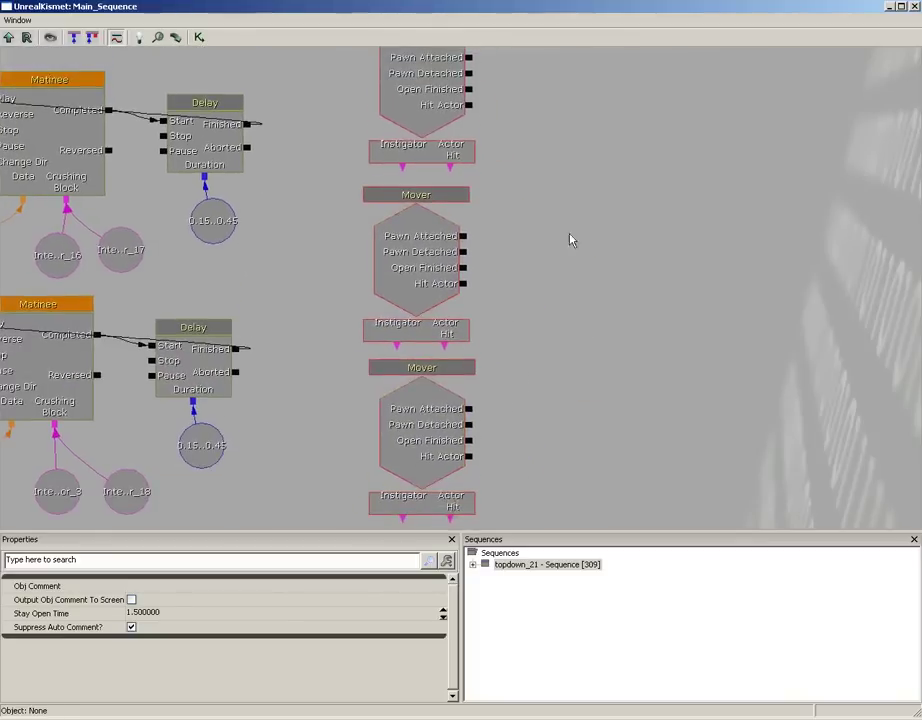
pyautogui.moveTo(569, 243); pyautogui.dragTo(569, 351)
pyautogui.keyDown('ctrl'); pyautogui.moveTo(415, 159); pyautogui.dragTo(412, 100); pyautogui.keyUp('ctrl')
pyautogui.keyDown('ctrl'); pyautogui.moveTo(429, 360); pyautogui.dragTo(428, 349); pyautogui.keyUp('ctrl')
pyautogui.moveTo(568, 222); pyautogui.dragTo(543, 288)
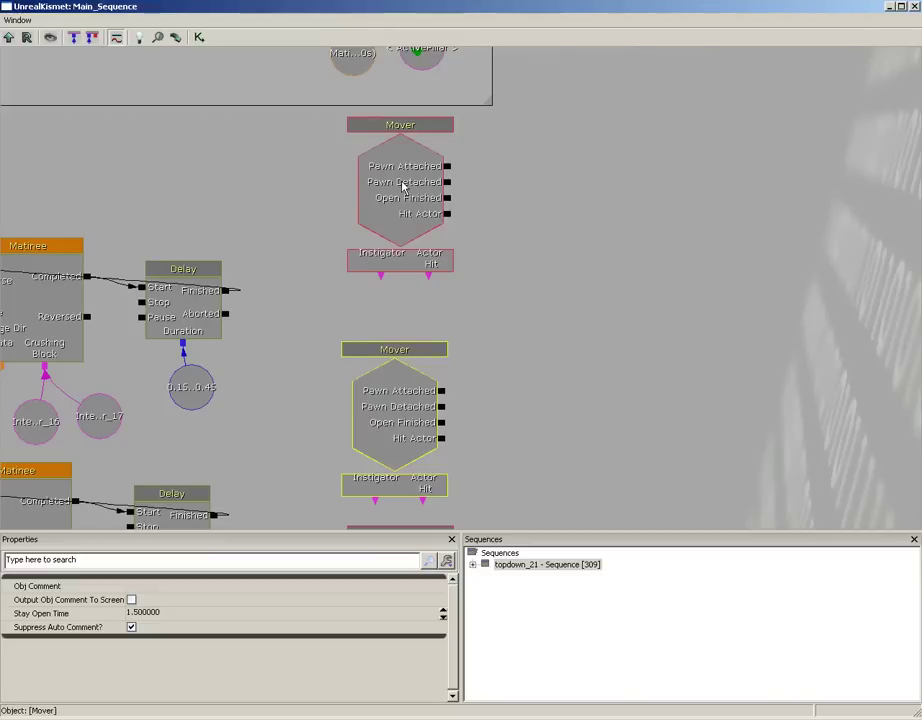
# Select the near-left crusher block in the level and assign it (InterpActor_16) to the topmost Mover event.
pyautogui.click(403, 187)
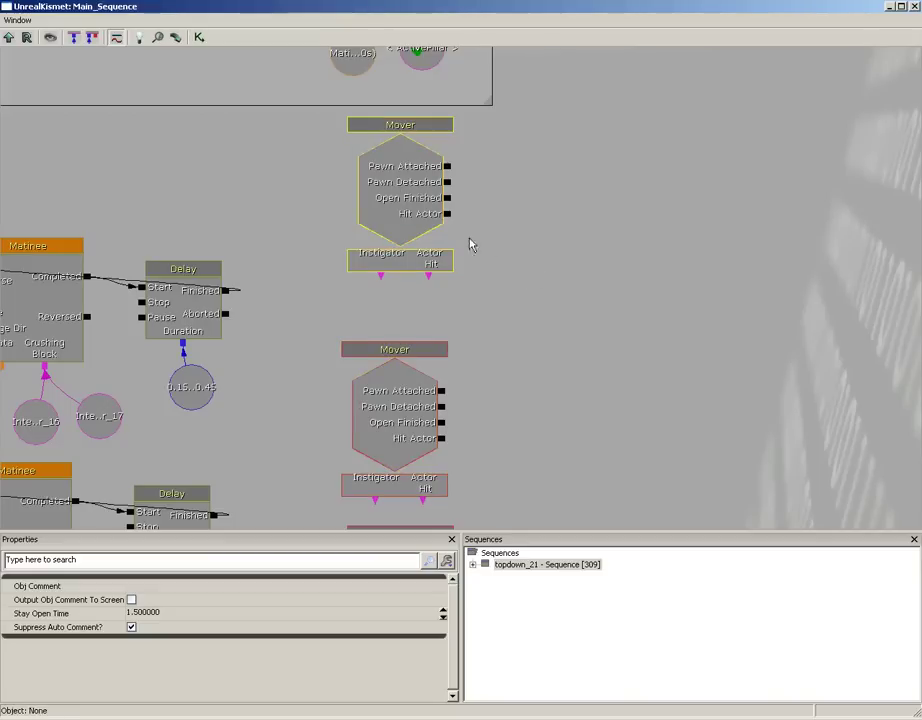
pyautogui.click(914, 6)
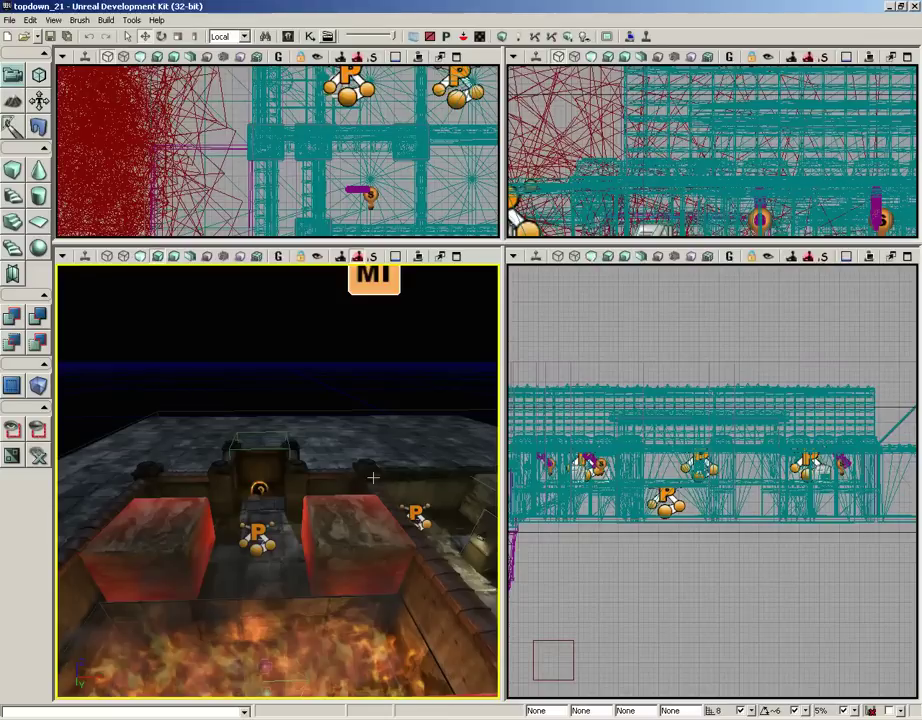
pyautogui.moveTo(370, 408); pyautogui.dragTo(370, 455, button='right')
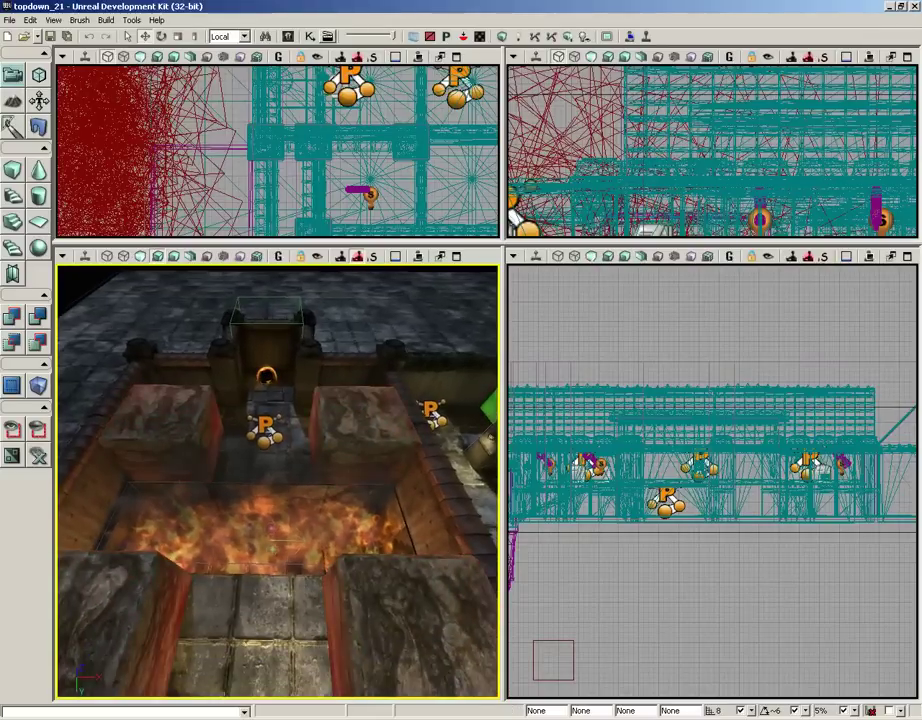
pyautogui.click(124, 617)
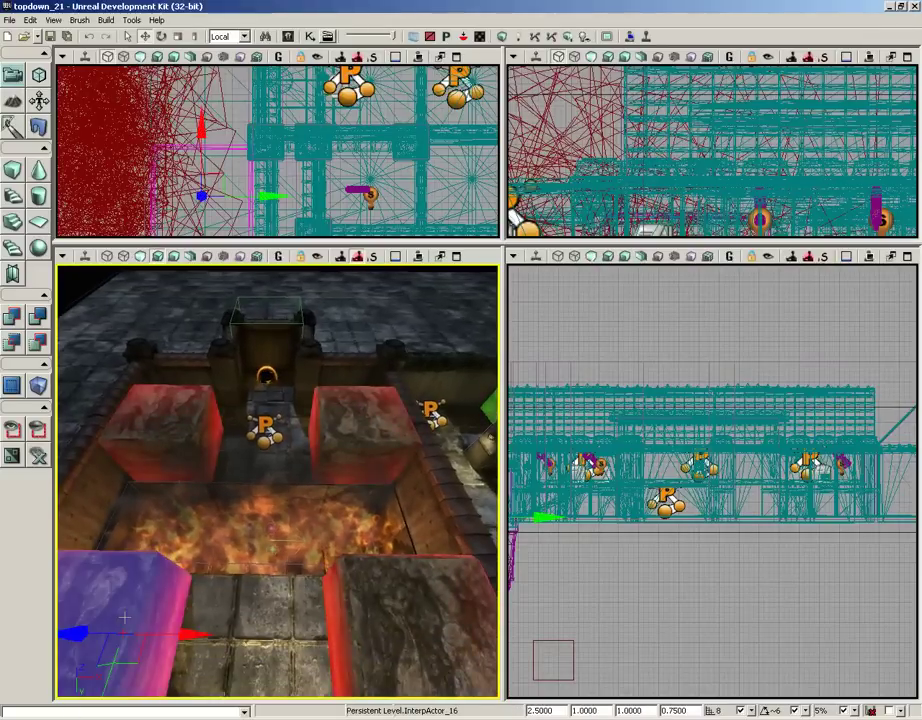
pyautogui.click(329, 34)
pyautogui.rightClick(405, 190)
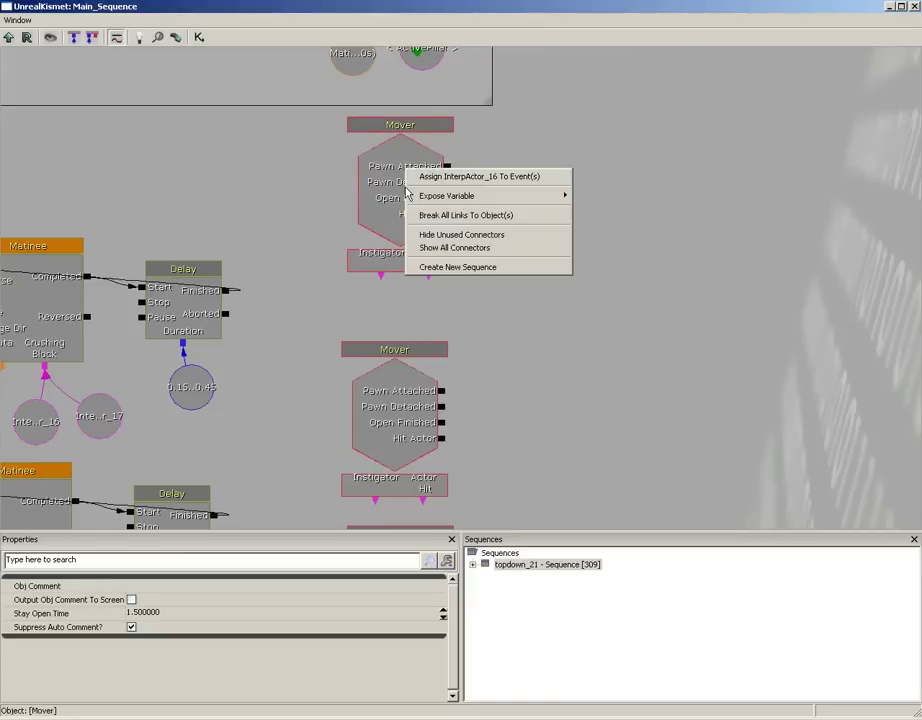
pyautogui.click(440, 177)
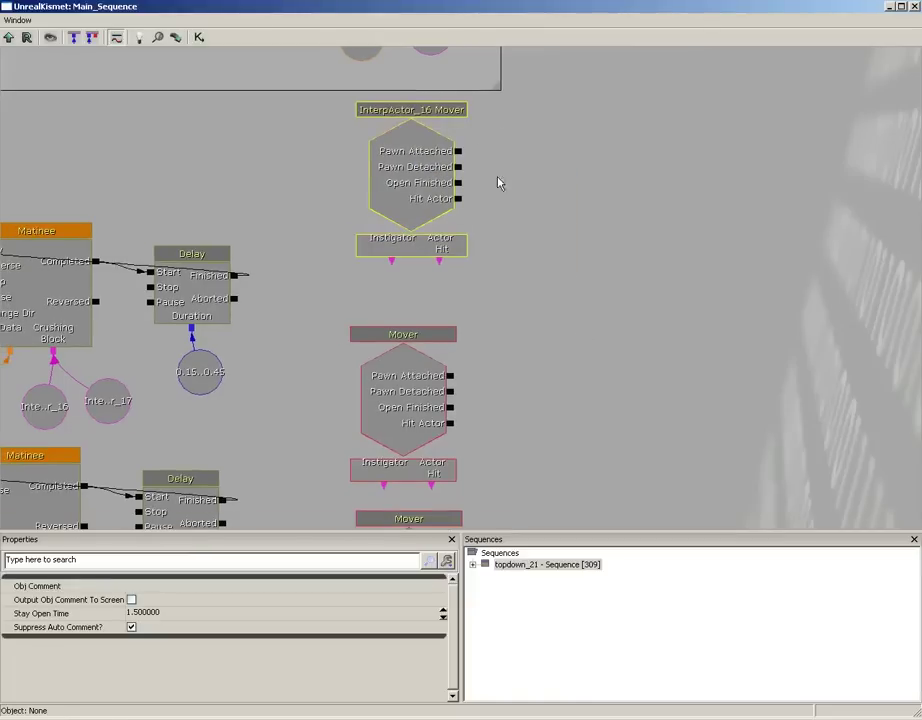
# Shift the two lowest Mover events down so the lower three Movers are spaced farther apart.
pyautogui.scroll(-4, 545, 249)
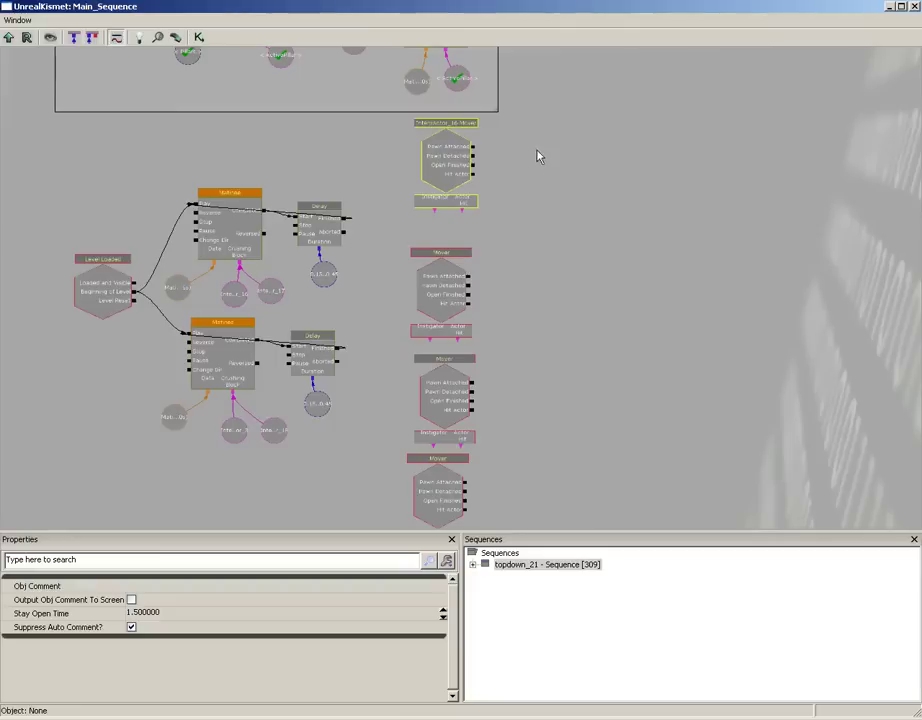
pyautogui.click(570, 241)
pyautogui.keyDown('ctrl'); pyautogui.keyDown('alt'); pyautogui.moveTo(496, 391); pyautogui.dragTo(400, 508); pyautogui.keyUp('alt'); pyautogui.keyUp('ctrl')
pyautogui.keyDown('ctrl'); pyautogui.moveTo(449, 400); pyautogui.dragTo(446, 447); pyautogui.keyUp('ctrl')
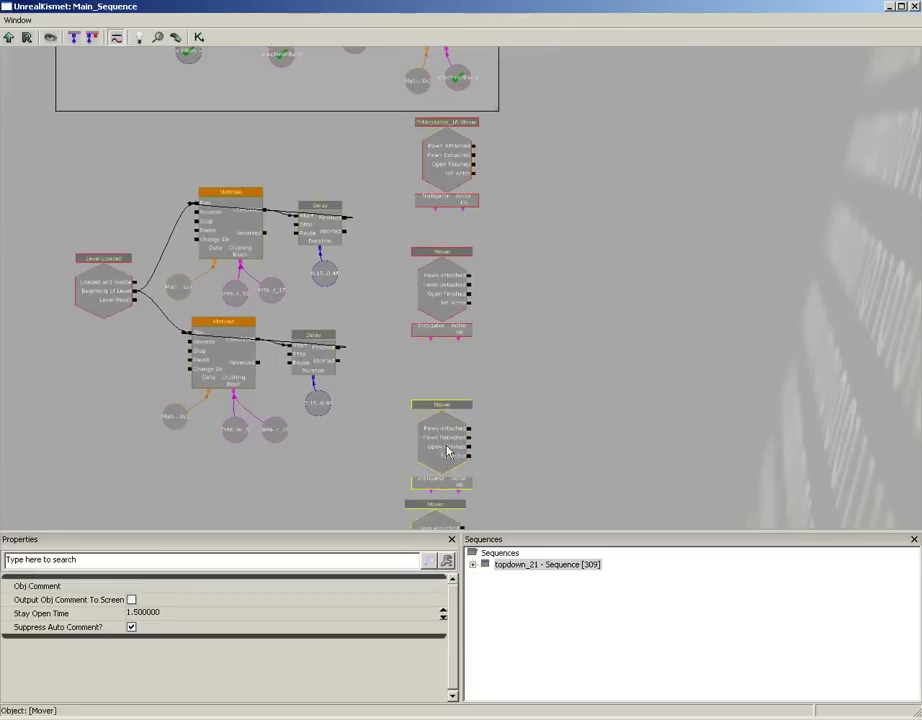
pyautogui.moveTo(608, 413); pyautogui.dragTo(603, 251)
pyautogui.click(445, 379)
pyautogui.moveTo(445, 379); pyautogui.dragTo(440, 426)
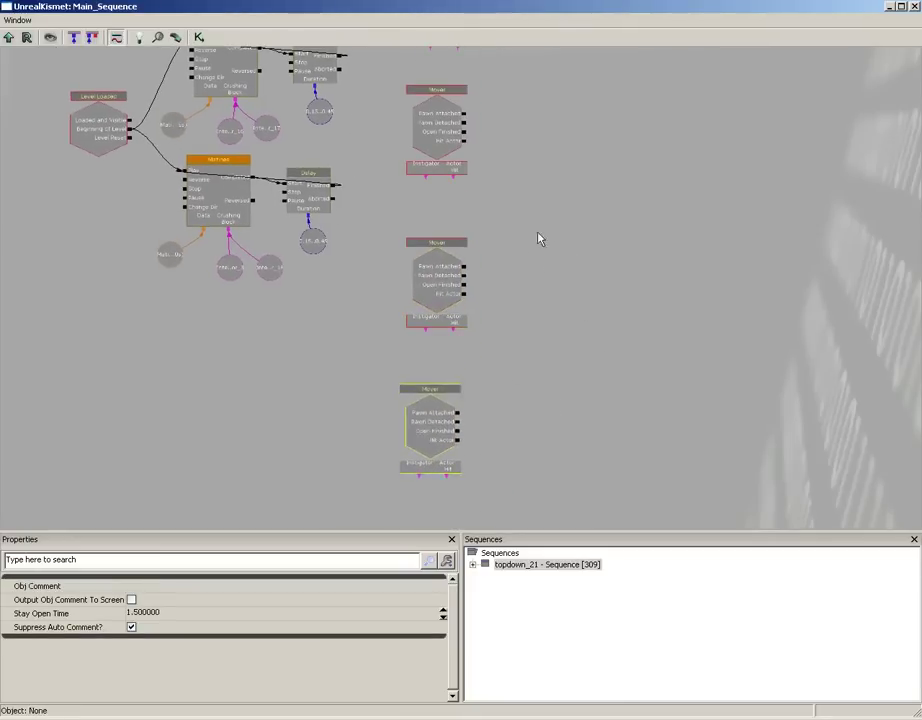
pyautogui.moveTo(546, 160); pyautogui.dragTo(523, 335)
# Select the near-right crusher block in the level and assign it (InterpActor_17) to the second Mover event.
pyautogui.click(411, 298)
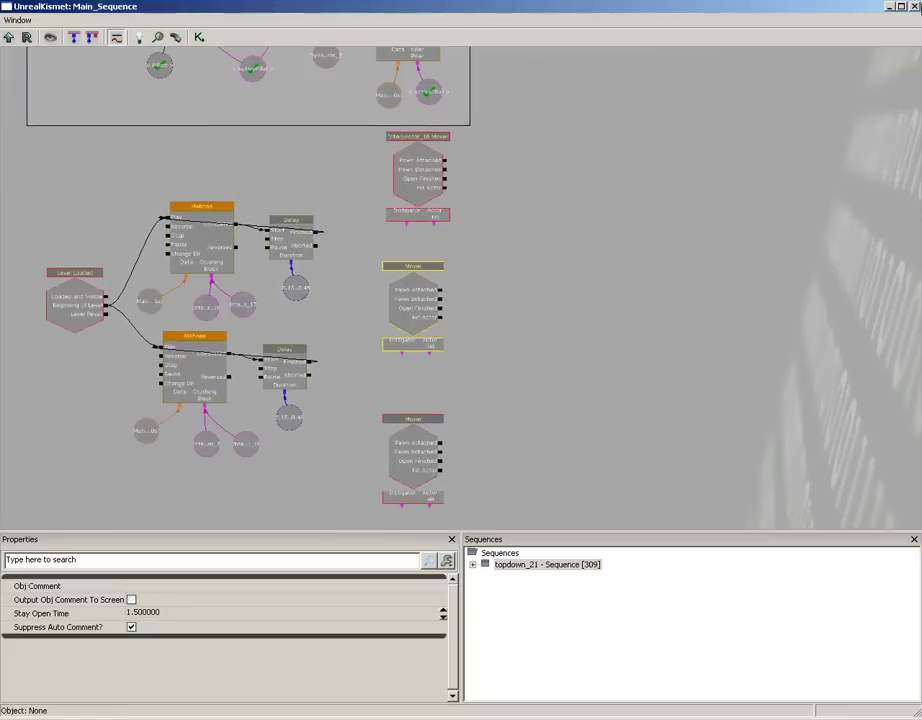
pyautogui.click(915, 7)
pyautogui.click(420, 596)
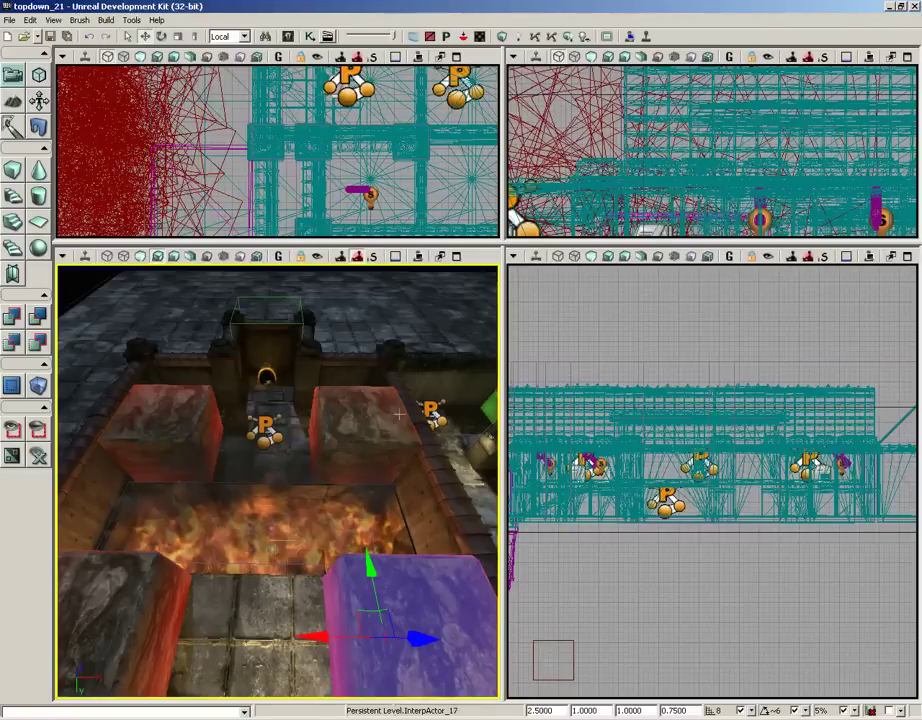
pyautogui.click(309, 37)
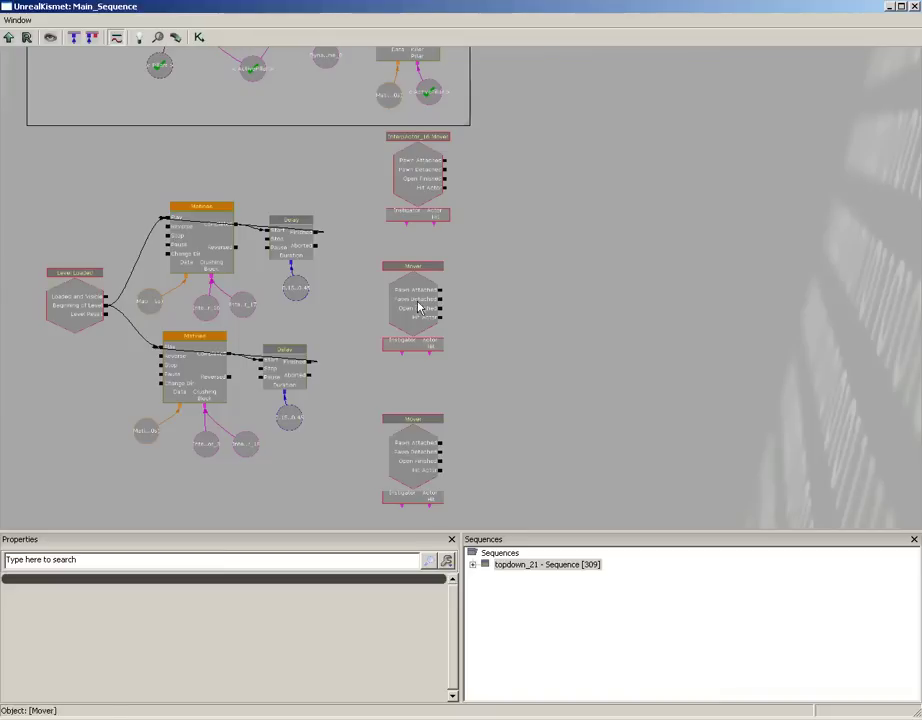
pyautogui.scroll(3, 512, 302)
pyautogui.click(386, 319)
pyautogui.rightClick(375, 292)
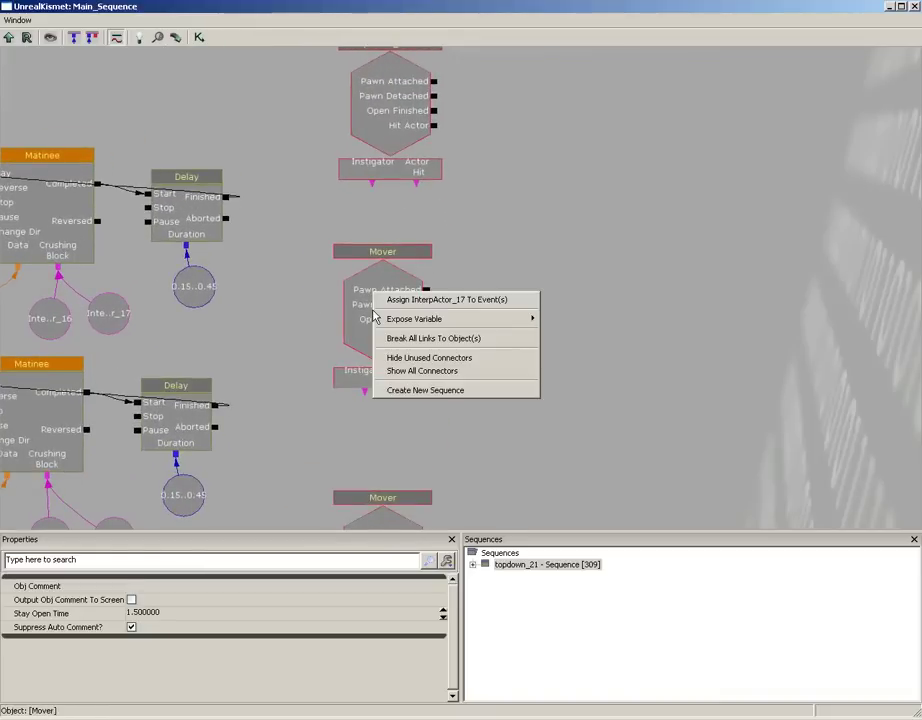
pyautogui.click(410, 300)
# Select the far-left crusher block, InterpActor_3, and assign it to the third Mover event.
pyautogui.moveTo(512, 393); pyautogui.dragTo(560, 162)
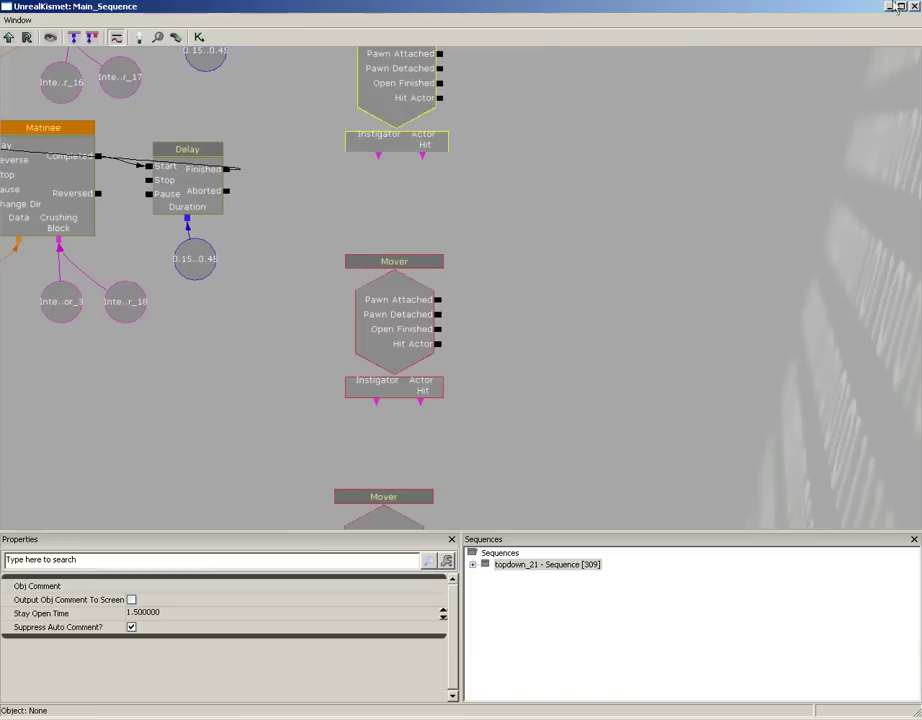
pyautogui.click(915, 7)
pyautogui.click(177, 409)
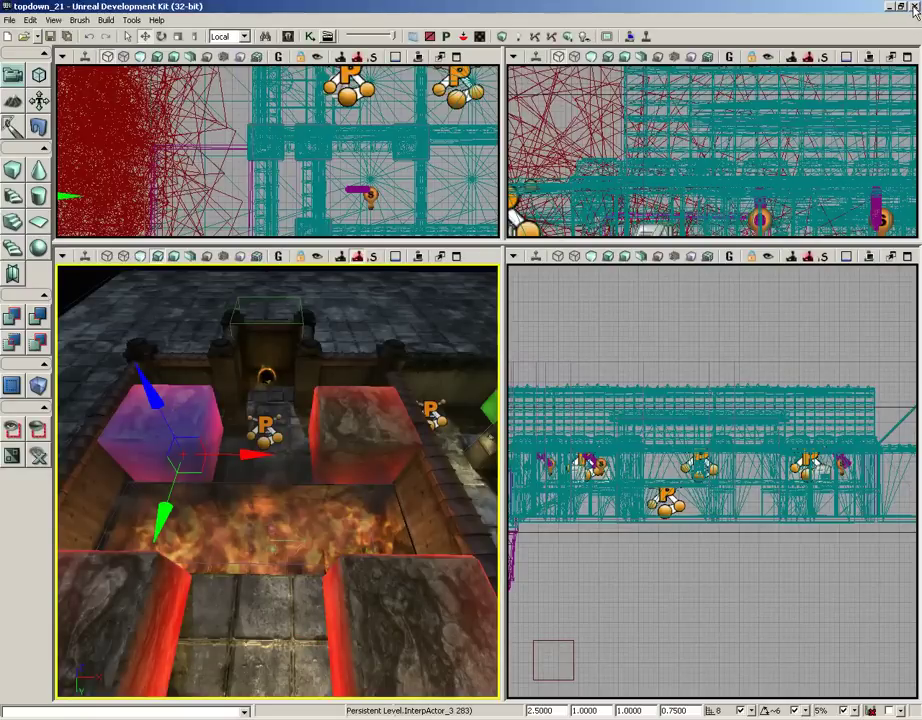
pyautogui.click(311, 37)
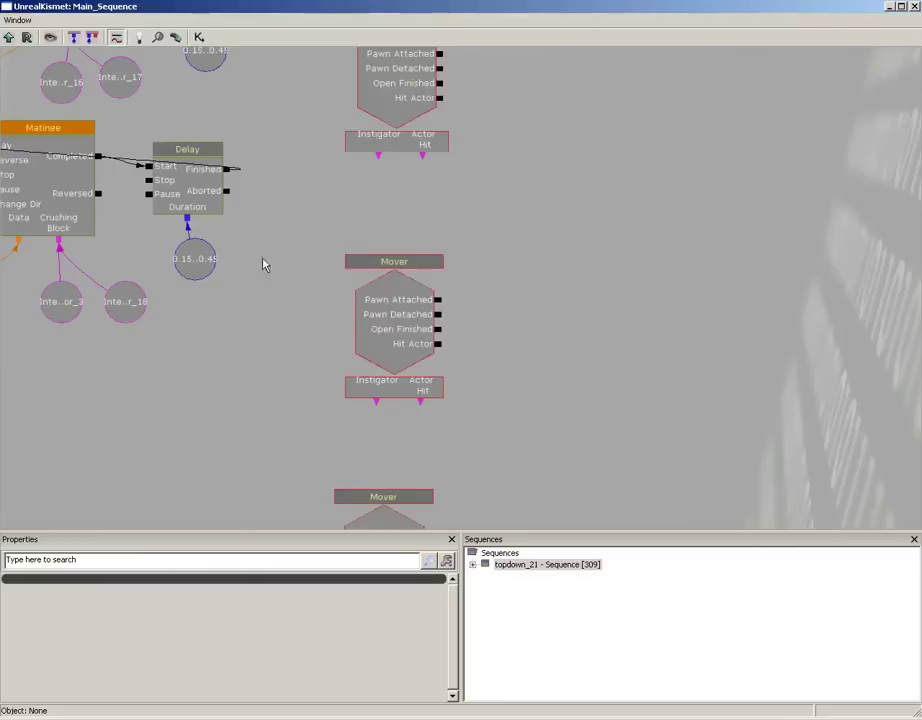
pyautogui.moveTo(261, 263); pyautogui.dragTo(407, 272)
pyautogui.click(252, 302)
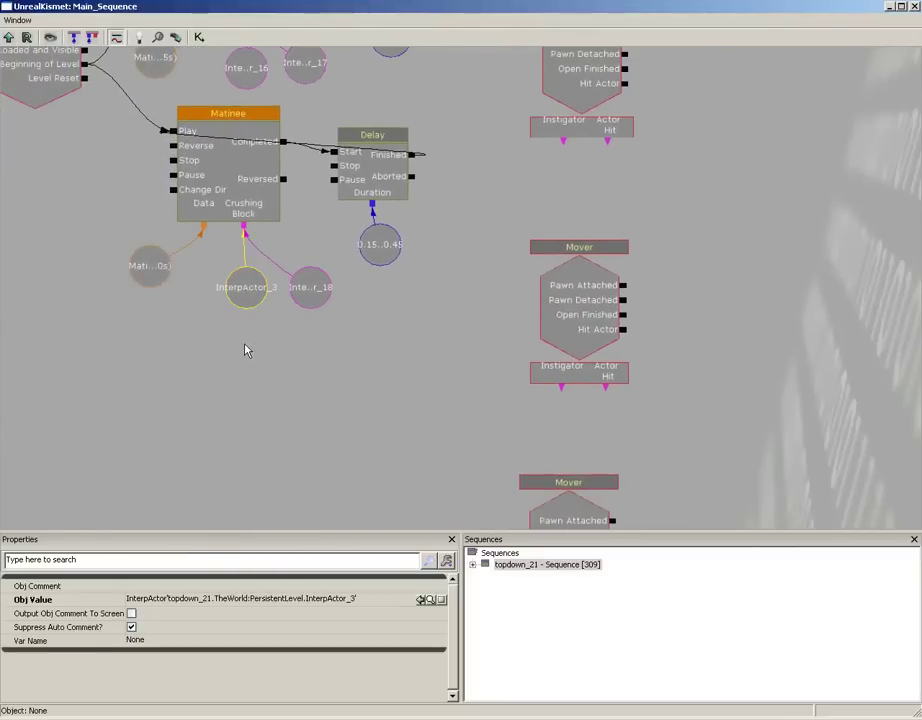
pyautogui.rightClick(237, 290)
pyautogui.click(275, 289)
pyautogui.rightClick(580, 281)
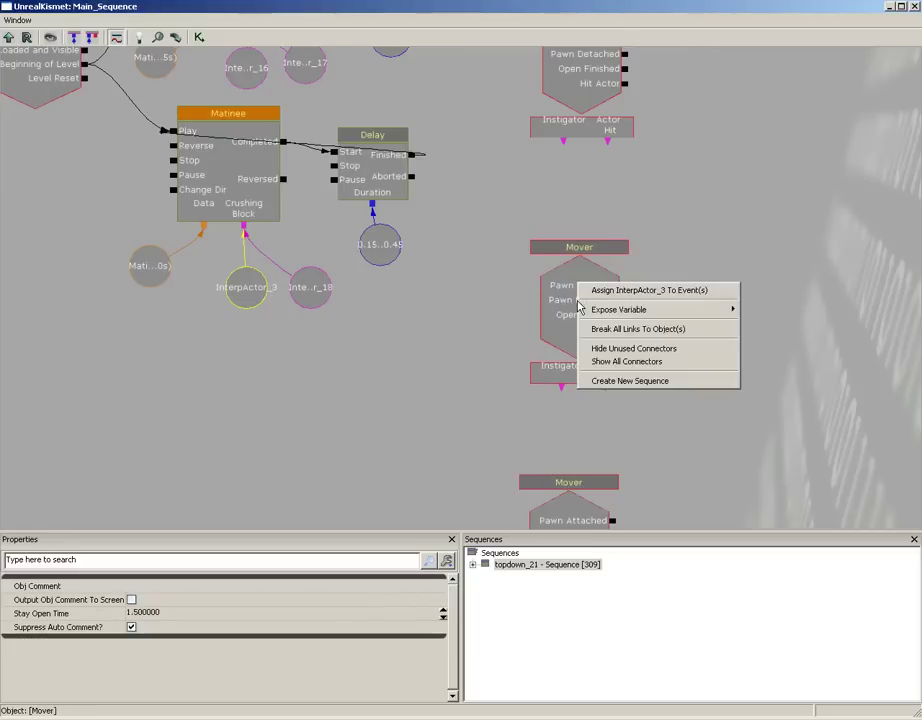
pyautogui.click(601, 291)
# Select InterpActor_18 in the viewports from its Kismet variable and assign it to the lowest Mover event.
pyautogui.moveTo(475, 319); pyautogui.dragTo(475, 259)
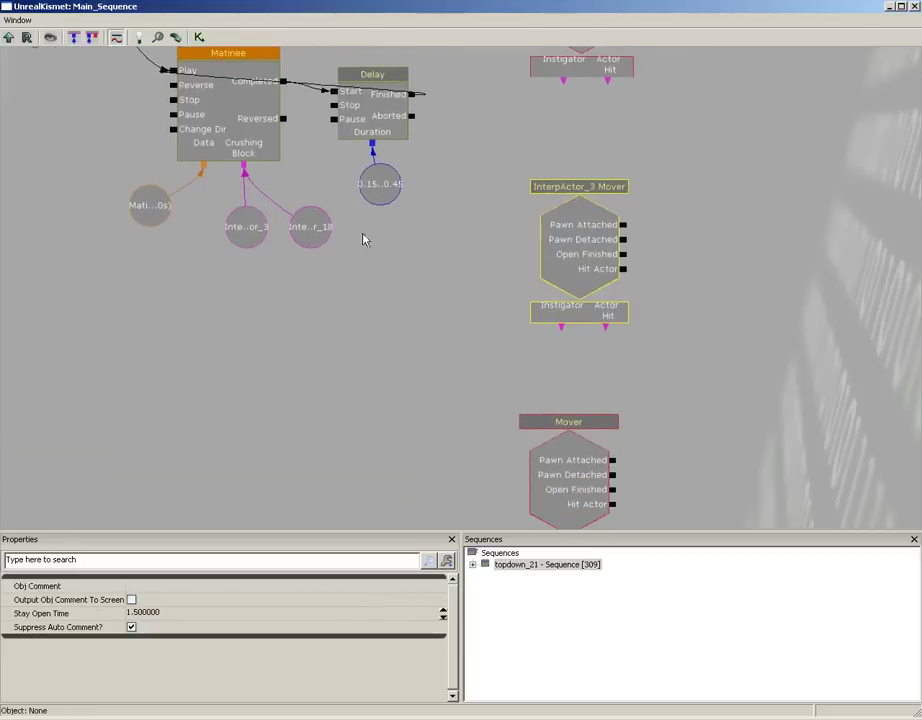
pyautogui.click(309, 229)
pyautogui.rightClick(309, 232)
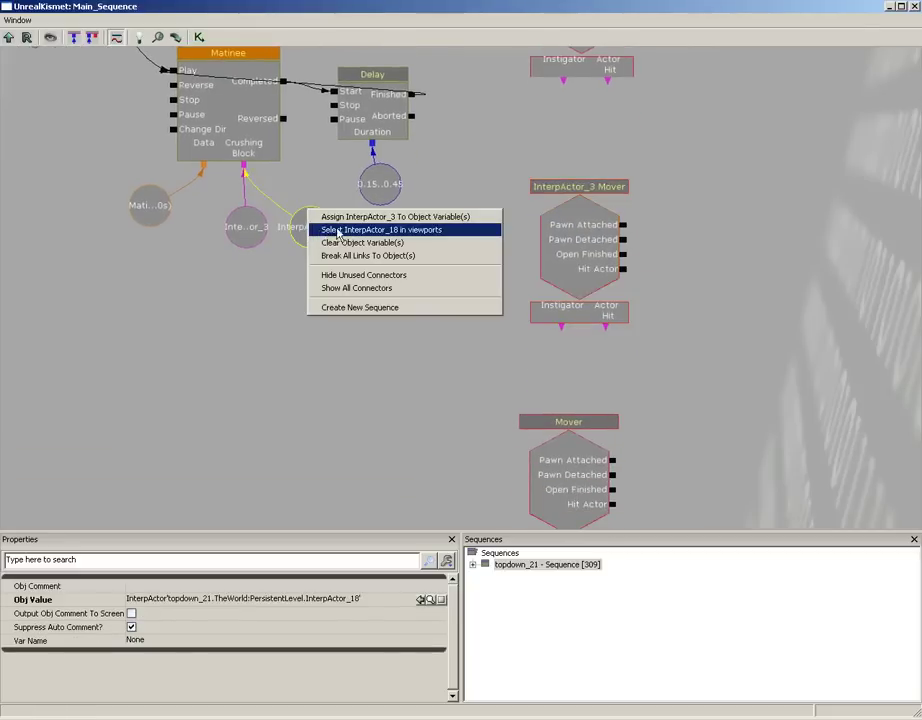
pyautogui.click(338, 230)
pyautogui.click(541, 439)
pyautogui.rightClick(570, 443)
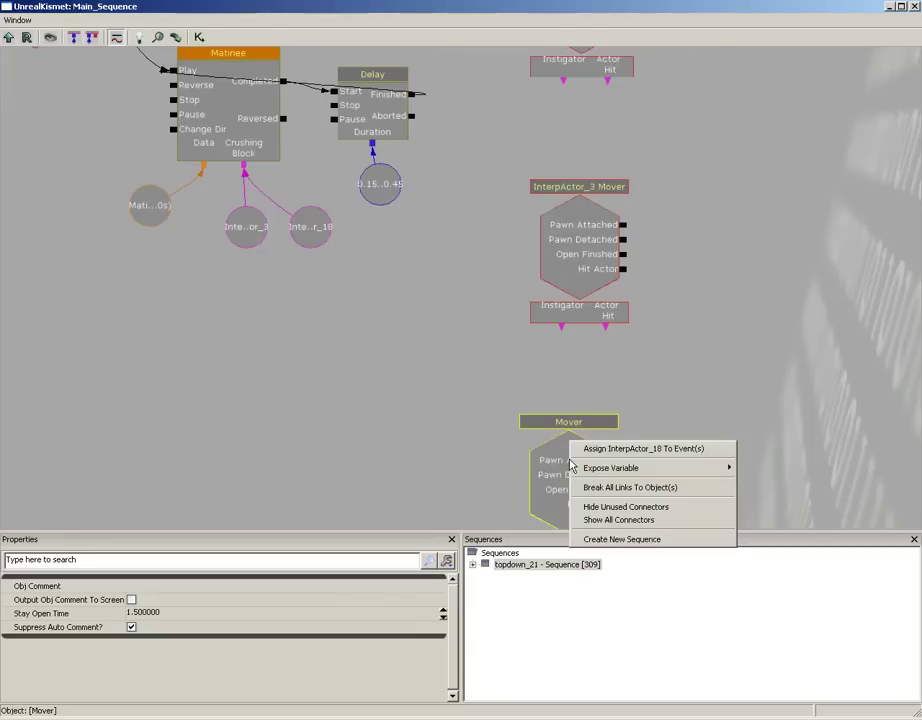
pyautogui.click(600, 450)
# Add a Modify Health action in the empty space beside the InterpActor_17 Mover event.
pyautogui.moveTo(686, 321); pyautogui.dragTo(636, 498)
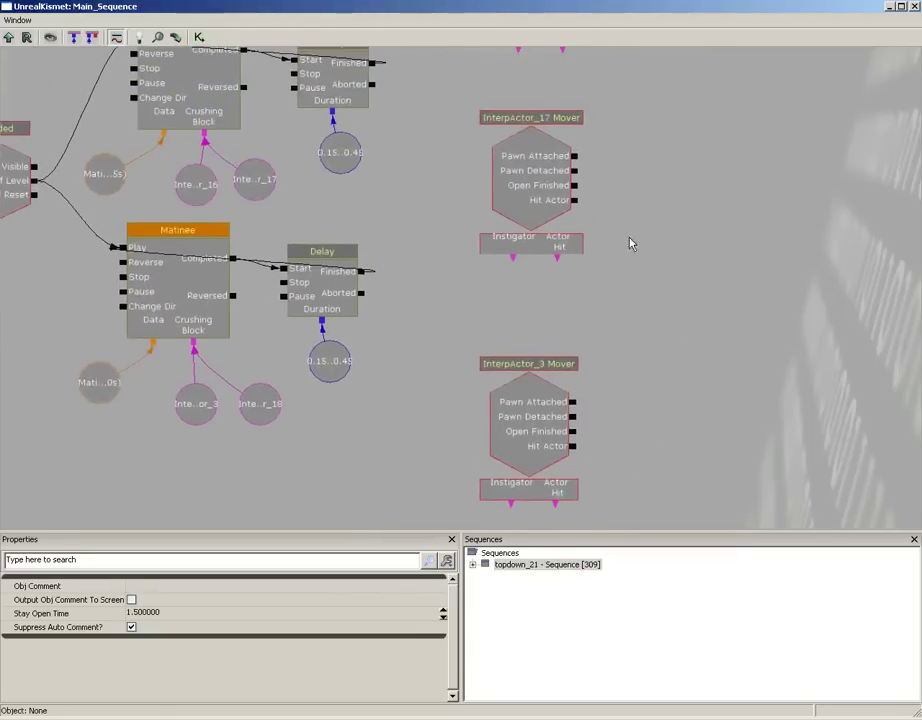
pyautogui.moveTo(630, 252); pyautogui.dragTo(611, 393)
pyautogui.moveTo(593, 259); pyautogui.dragTo(591, 296)
pyautogui.moveTo(600, 500); pyautogui.dragTo(600, 240)
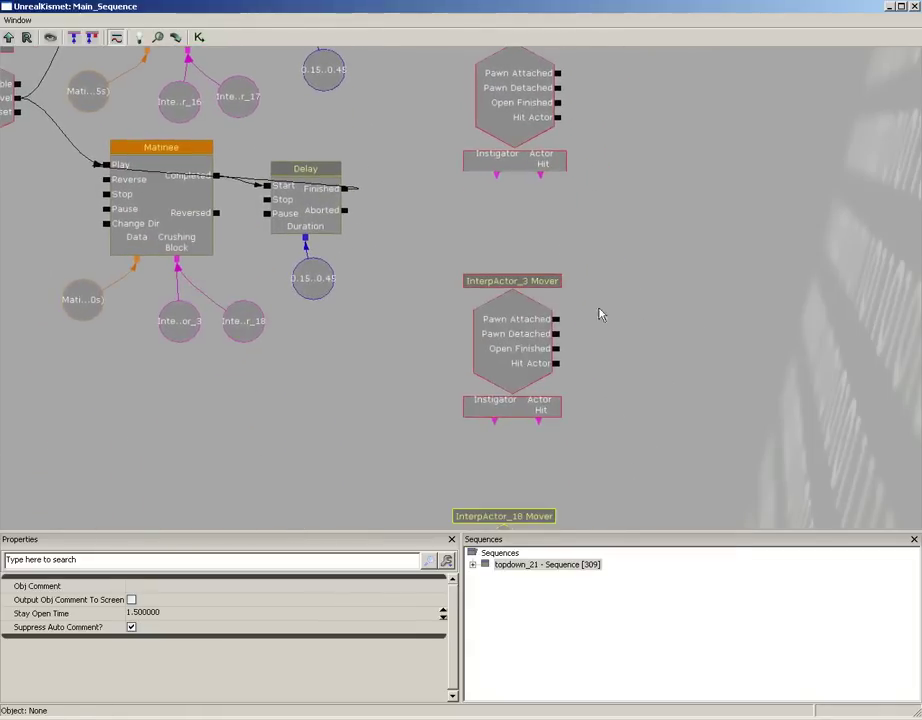
pyautogui.moveTo(667, 410); pyautogui.dragTo(549, 409)
pyautogui.moveTo(552, 222); pyautogui.dragTo(555, 333)
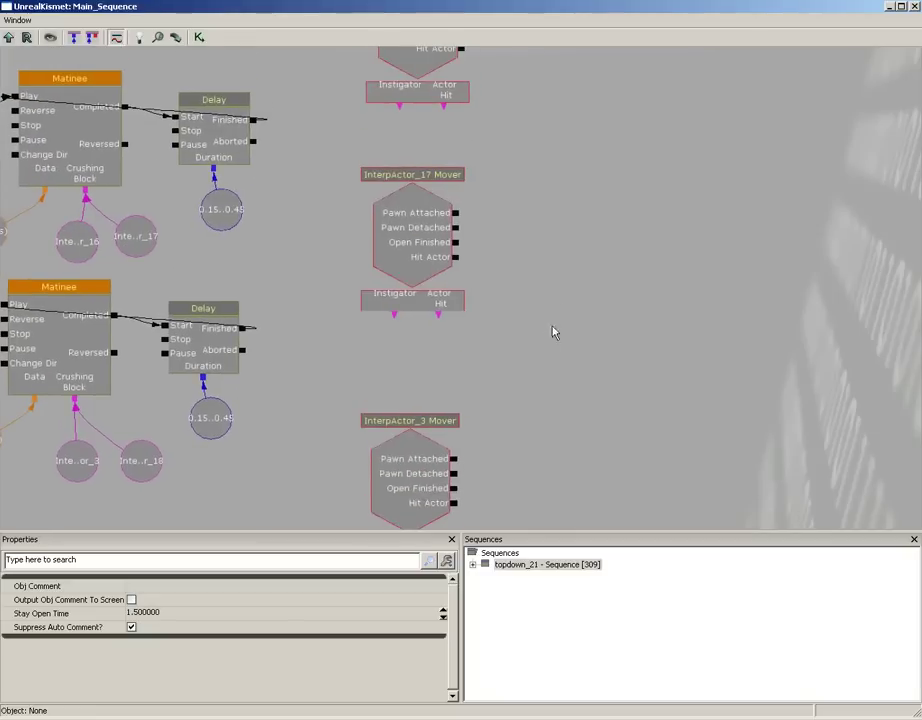
pyautogui.rightClick(549, 267)
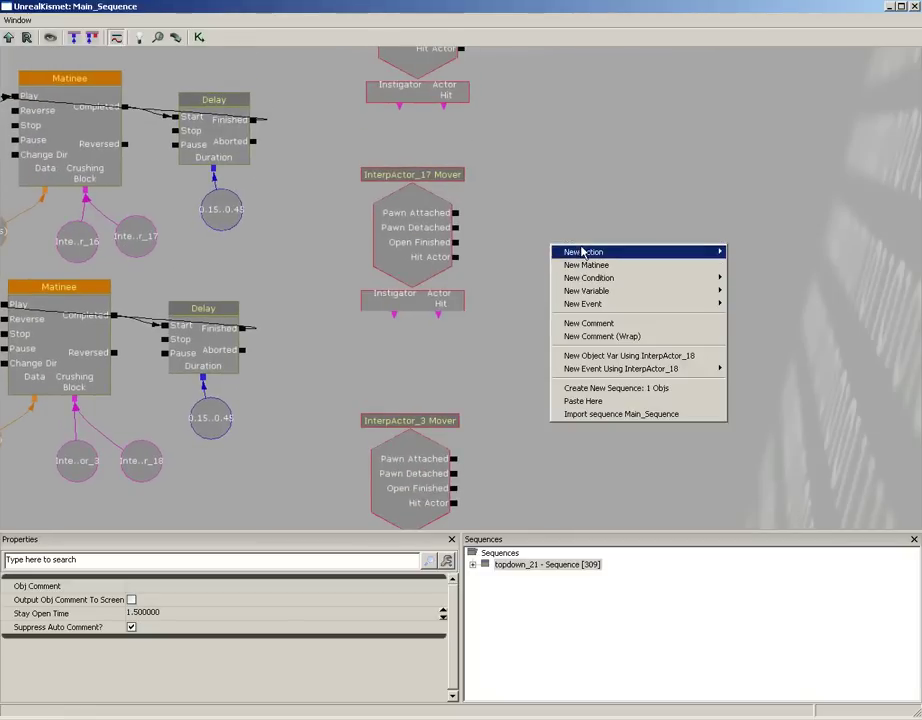
pyautogui.moveTo(582, 253)
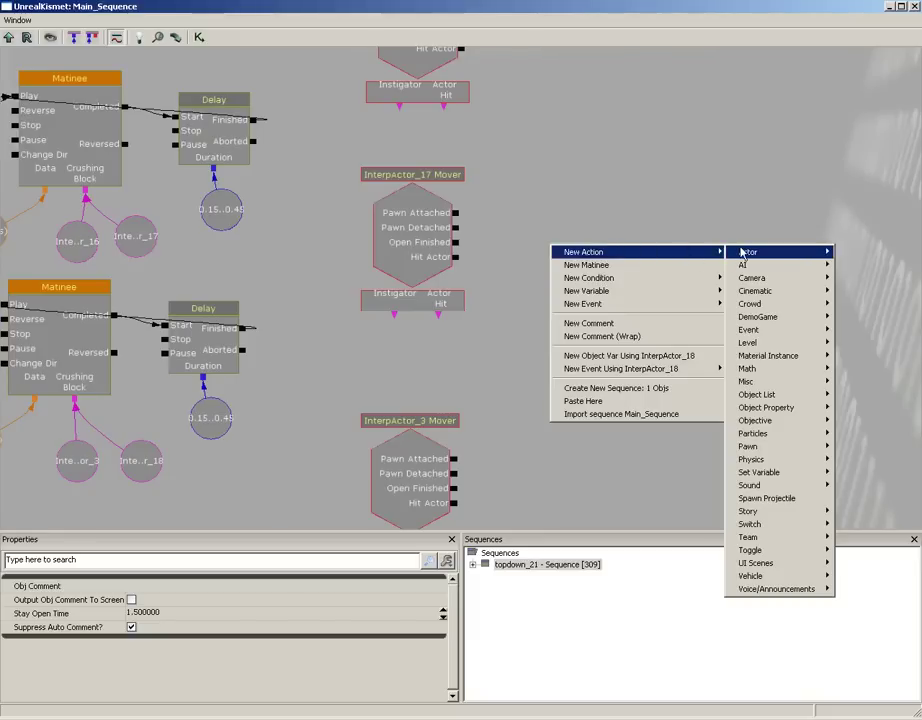
pyautogui.moveTo(741, 263)
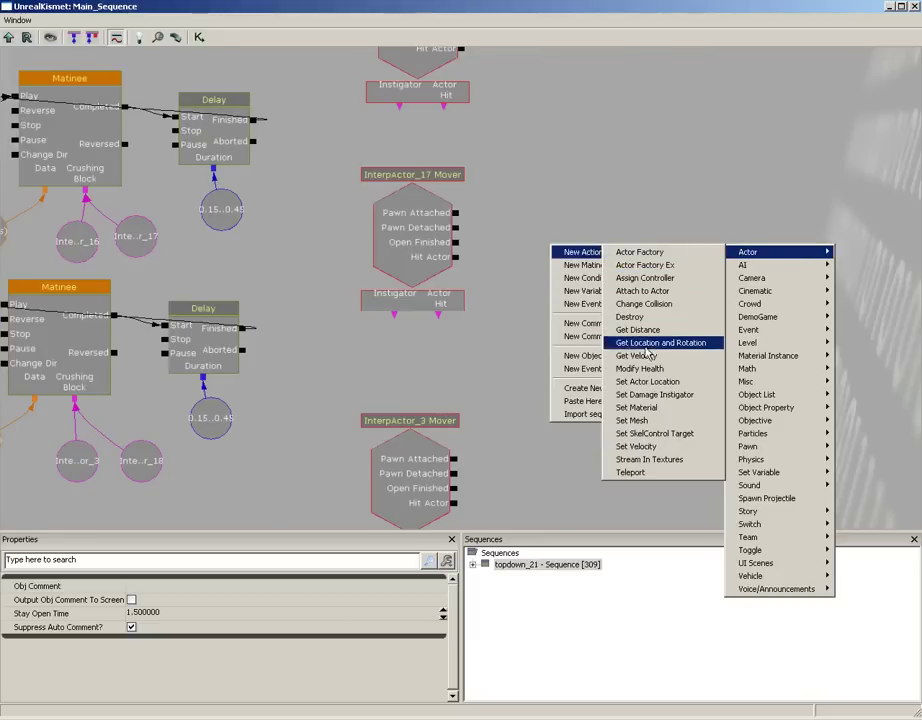
pyautogui.click(640, 368)
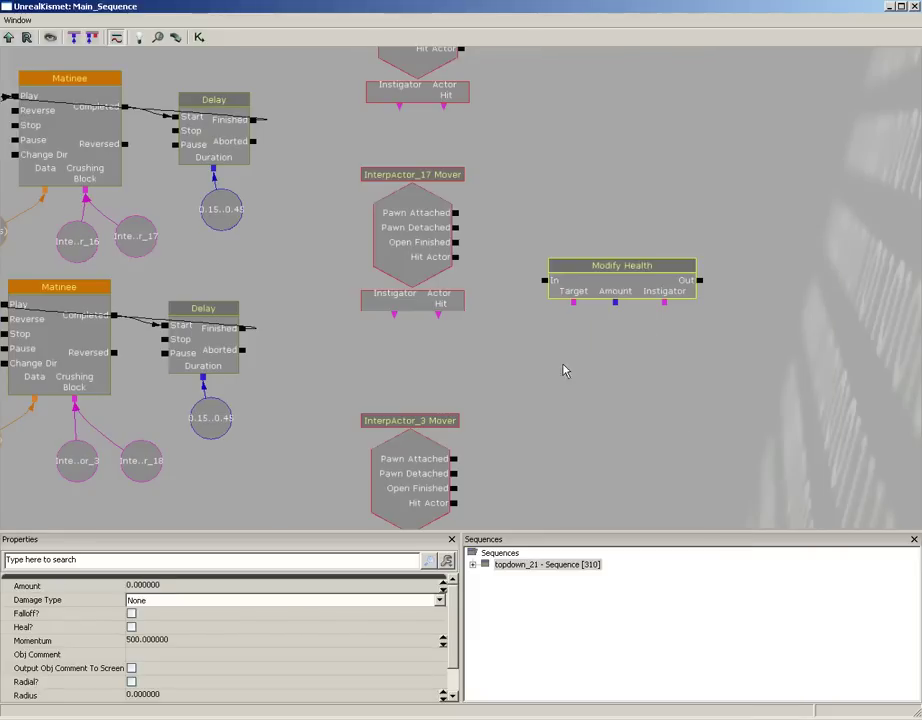
# Set the Modify Health action's Amount to 1000 and its Damage Type to UTDmgType_SpaceDeath.
pyautogui.click(162, 586)
pyautogui.write('1000')
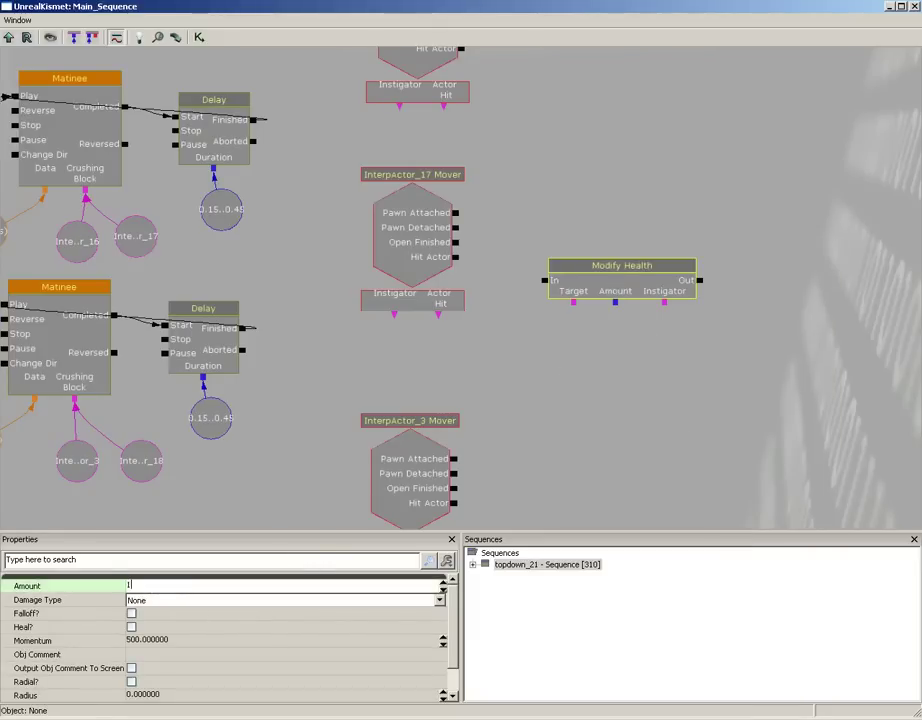
pyautogui.press('Return')
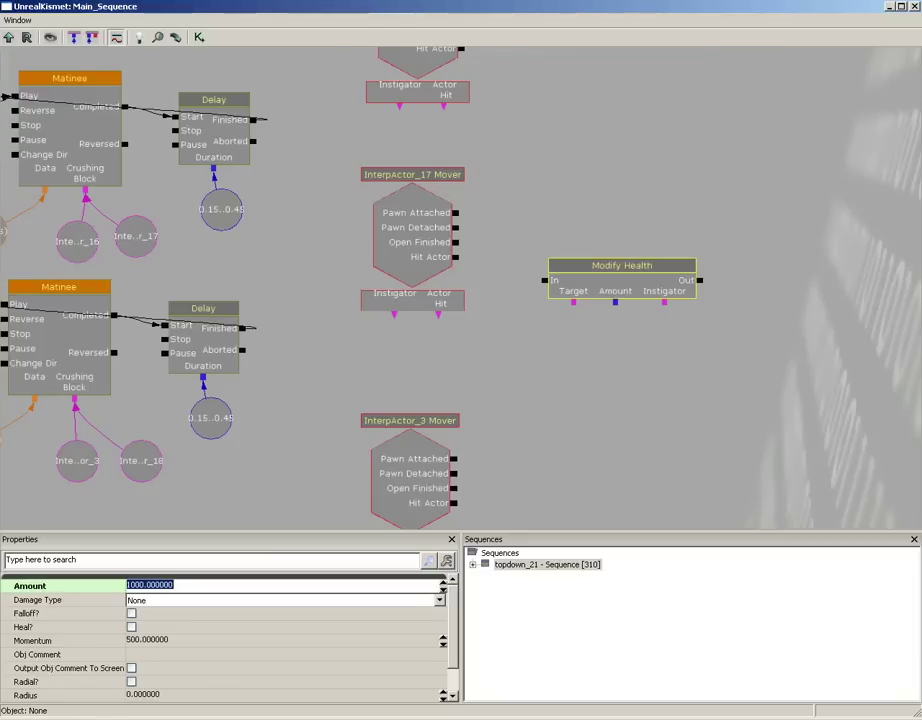
pyautogui.click(152, 601)
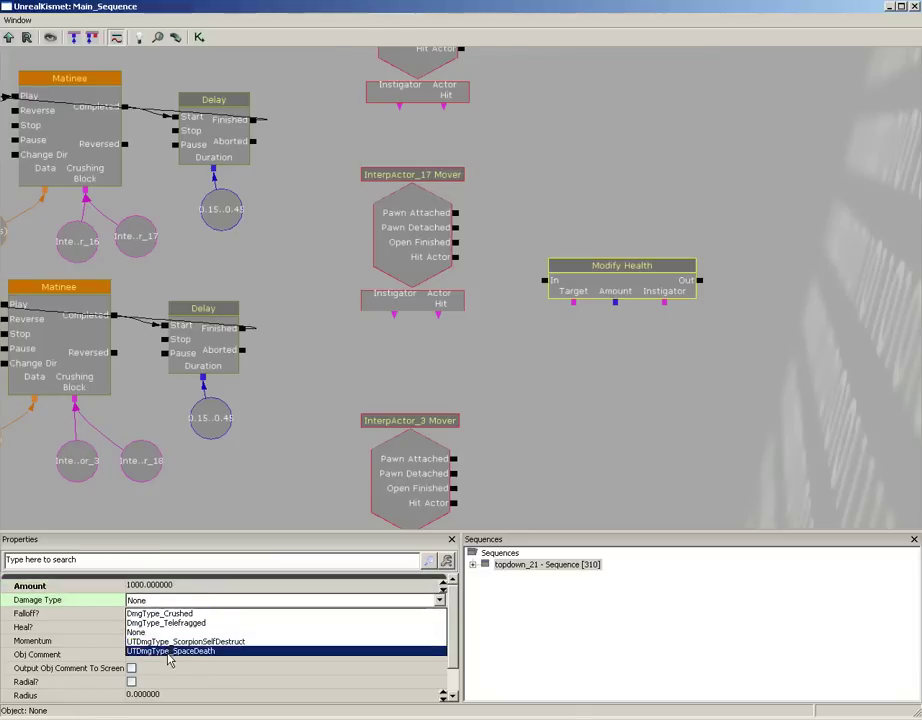
pyautogui.click(168, 651)
# Connect the Hit Actor output of all four Mover events to the In input of Modify Health.
pyautogui.moveTo(494, 416); pyautogui.dragTo(443, 414)
pyautogui.moveTo(455, 234); pyautogui.dragTo(449, 305)
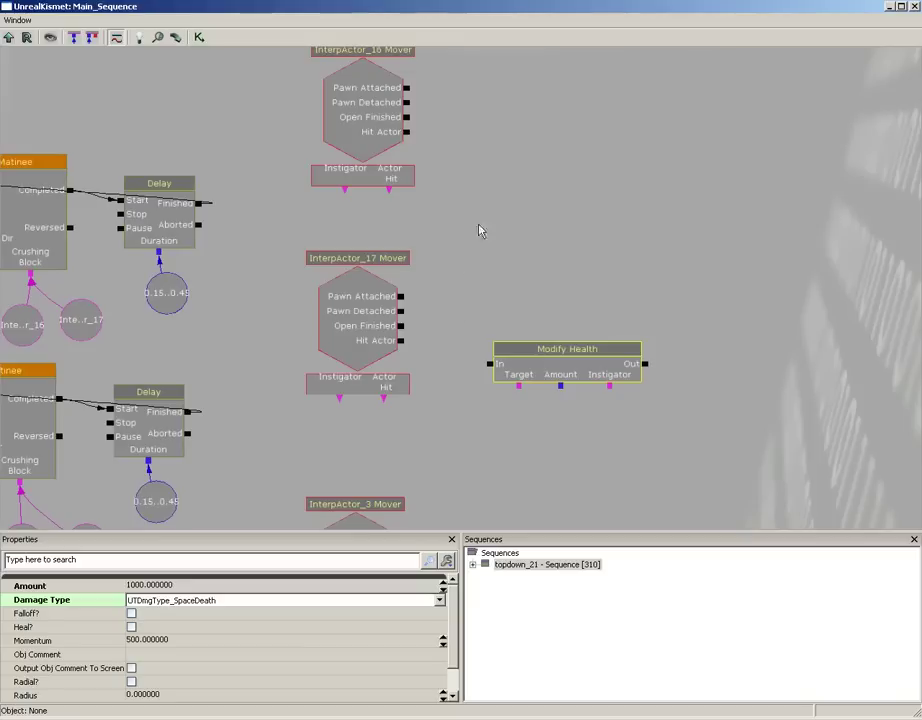
pyautogui.click(416, 138)
pyautogui.moveTo(407, 132); pyautogui.dragTo(490, 364)
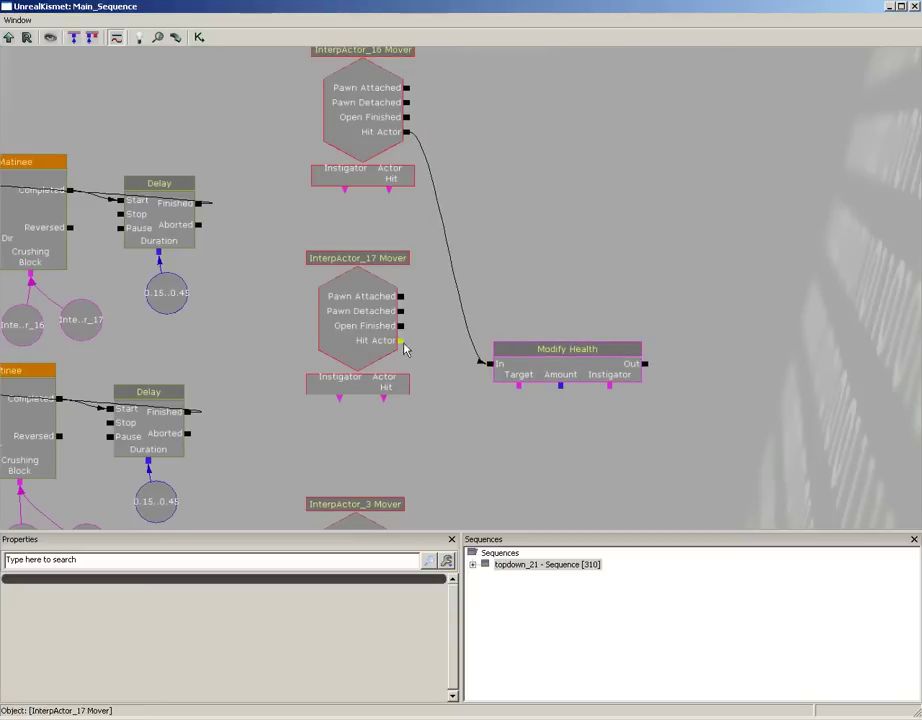
pyautogui.moveTo(401, 342)
pyautogui.mouseDown()
pyautogui.moveTo(488, 366)
pyautogui.moveTo(498, 250)
pyautogui.mouseUp()
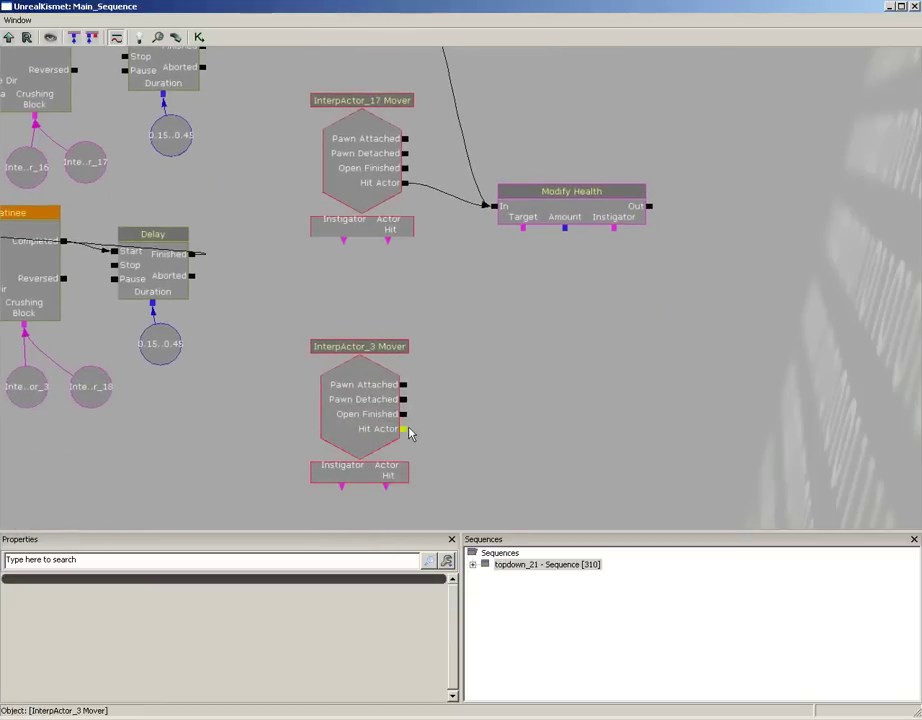
pyautogui.moveTo(404, 429)
pyautogui.mouseDown()
pyautogui.moveTo(480, 298)
pyautogui.moveTo(492, 206)
pyautogui.mouseUp()
pyautogui.moveTo(519, 369)
pyautogui.mouseDown()
pyautogui.moveTo(515, 214)
pyautogui.moveTo(525, 175)
pyautogui.mouseUp()
pyautogui.moveTo(401, 473)
pyautogui.mouseDown()
pyautogui.moveTo(510, 39)
pyautogui.moveTo(500, 222)
pyautogui.mouseUp()
# Create a new empty object variable on the Target connector of the Modify Health action.
pyautogui.moveTo(418, 288); pyautogui.dragTo(512, 377)
pyautogui.scroll(-2, 512, 377)
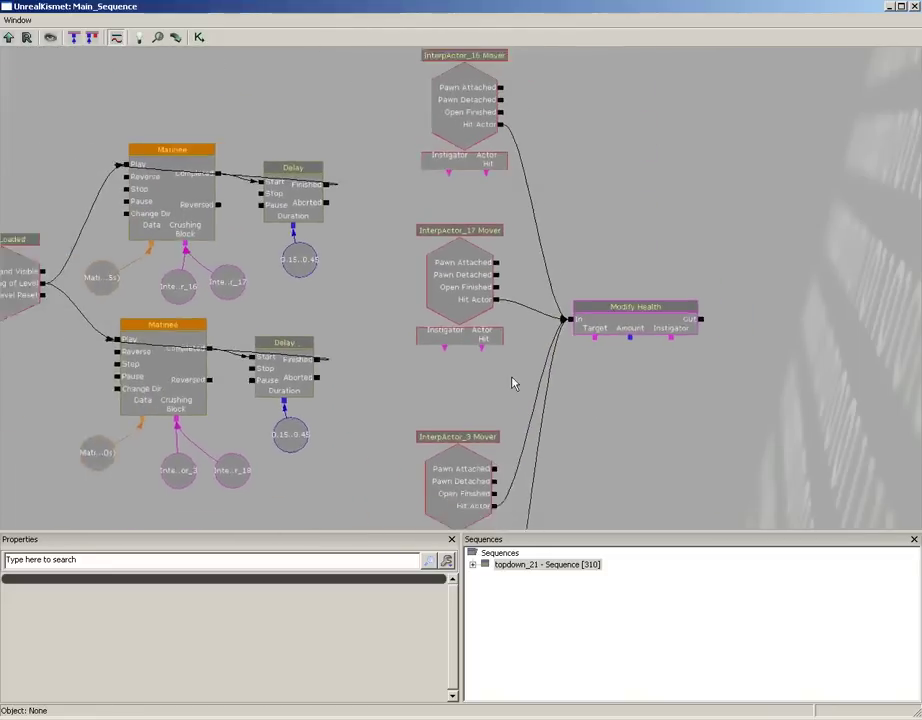
pyautogui.scroll(-1, 512, 383)
pyautogui.moveTo(434, 356); pyautogui.dragTo(397, 300)
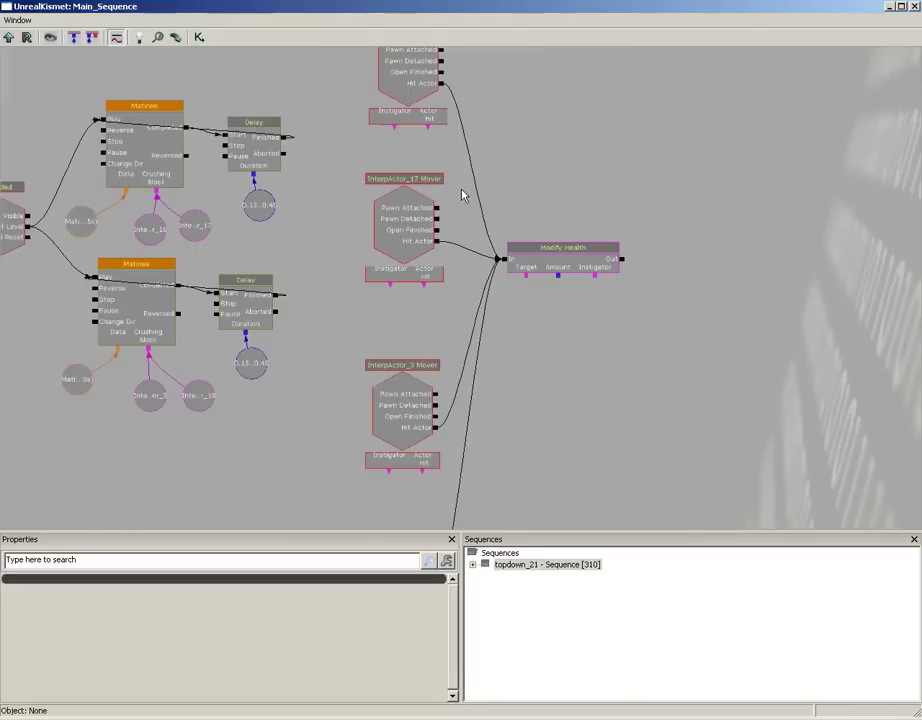
pyautogui.rightClick(527, 278)
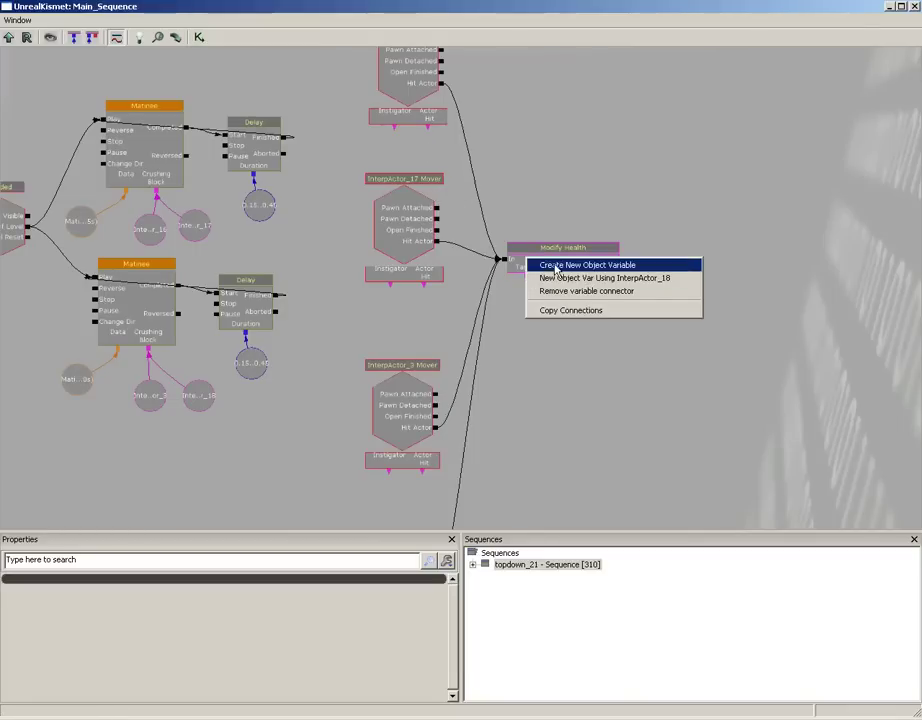
pyautogui.click(555, 266)
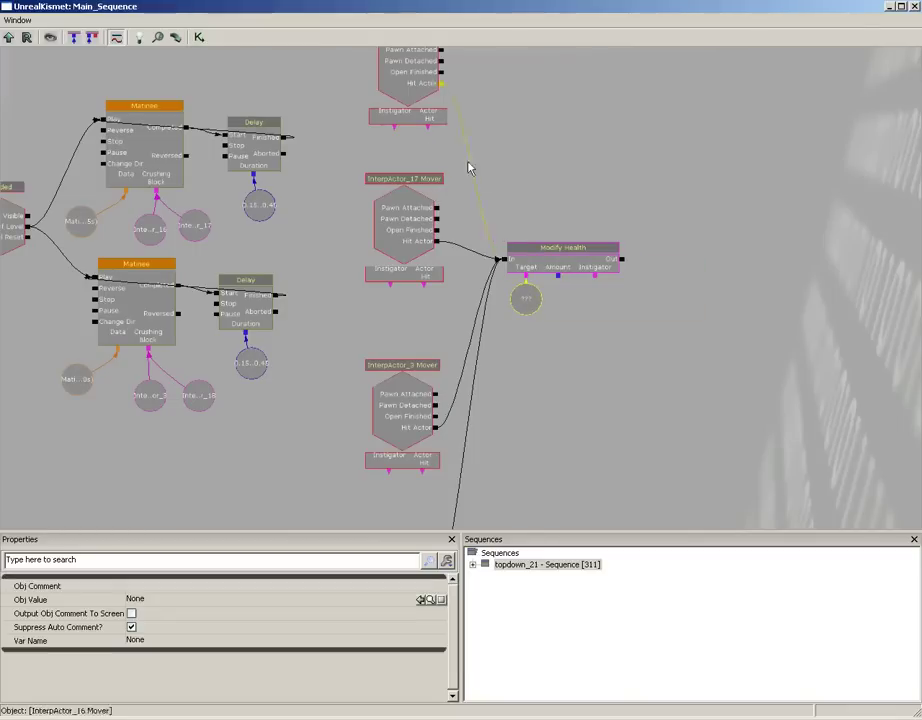
# Link the Actor Hit connector of all four Mover events to the empty object variable on the Modify Health target.
pyautogui.moveTo(428, 130); pyautogui.dragTo(504, 297)
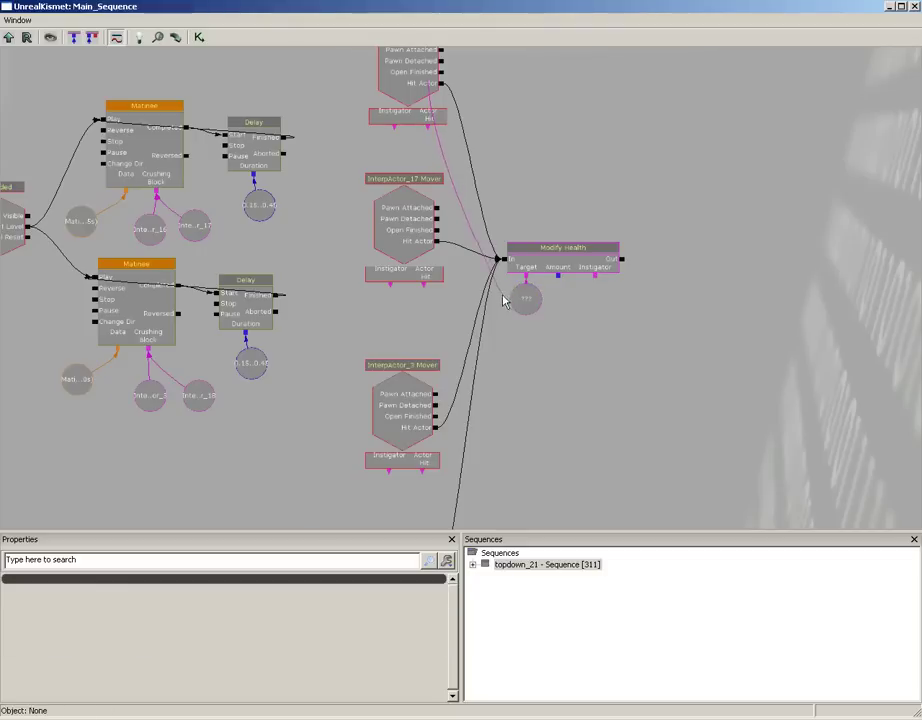
pyautogui.moveTo(424, 287); pyautogui.dragTo(518, 310)
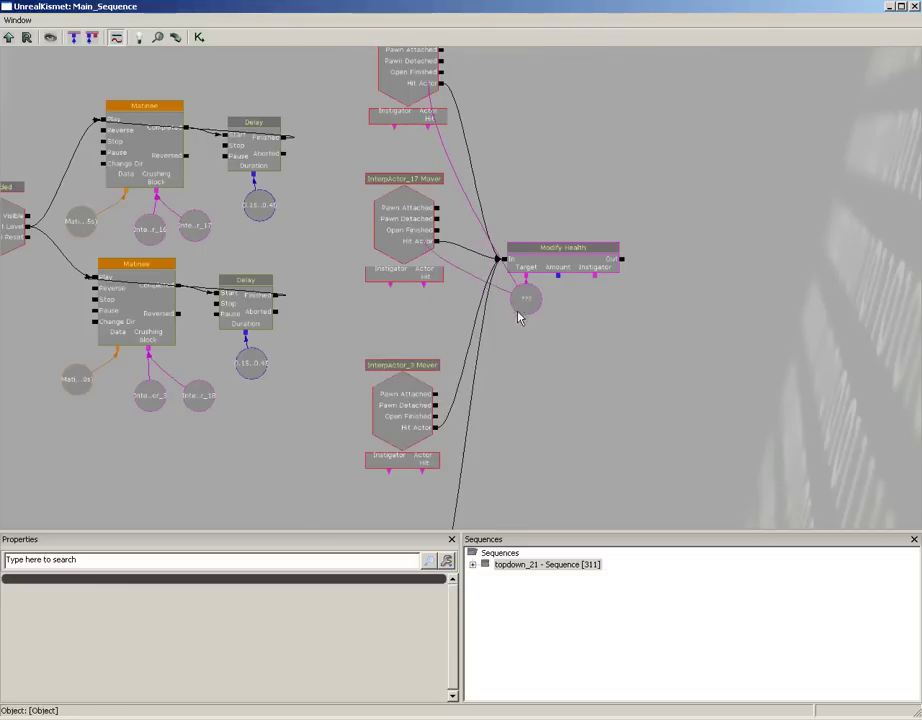
pyautogui.moveTo(422, 480); pyautogui.dragTo(527, 302)
pyautogui.moveTo(565, 429); pyautogui.dragTo(551, 237)
pyautogui.moveTo(415, 450); pyautogui.dragTo(512, 107)
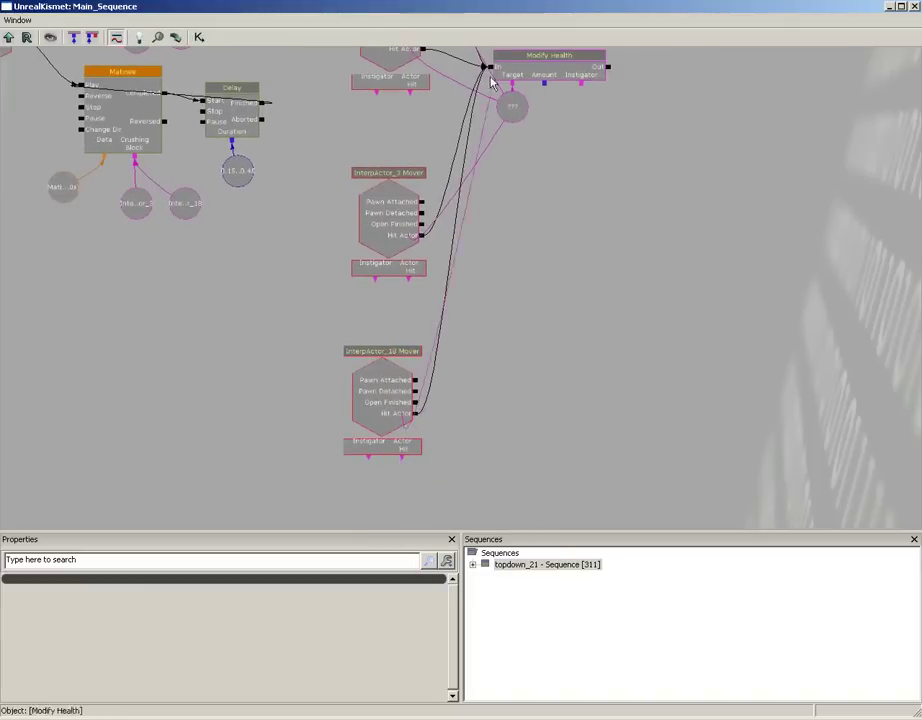
# Lower the target object variable slightly, and shift the whole crusher-block node network down, away from the commented sequence above it.
pyautogui.moveTo(571, 183); pyautogui.dragTo(578, 431)
pyautogui.moveTo(519, 356); pyautogui.dragTo(516, 385)
pyautogui.scroll(-5, 531, 222)
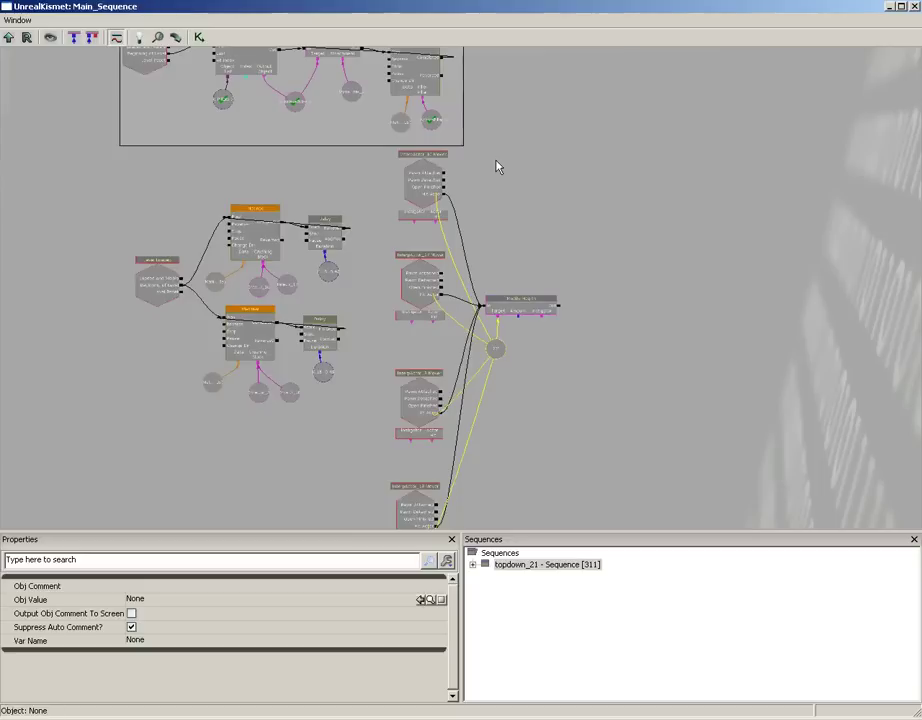
pyautogui.keyDown('ctrl'); pyautogui.keyDown('alt'); pyautogui.moveTo(251, 190); pyautogui.dragTo(582, 438); pyautogui.keyUp('alt'); pyautogui.keyUp('ctrl')
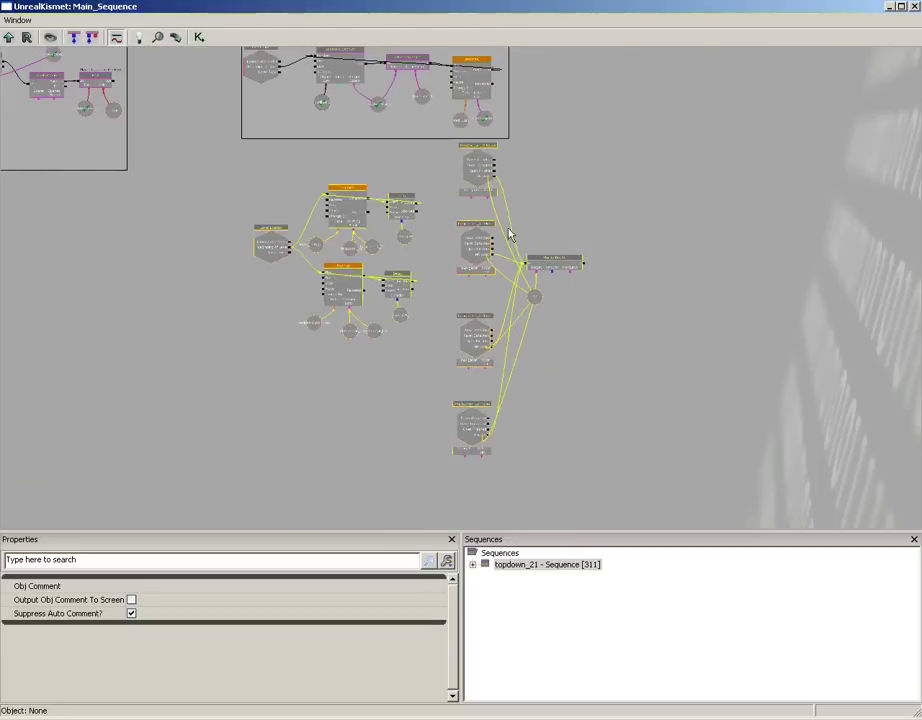
pyautogui.keyDown('ctrl'); pyautogui.moveTo(476, 177); pyautogui.dragTo(472, 232); pyautogui.keyUp('ctrl')
# Close Kismet and start an in-editor game from the stone floor at the end of the corridor.
pyautogui.click(915, 7)
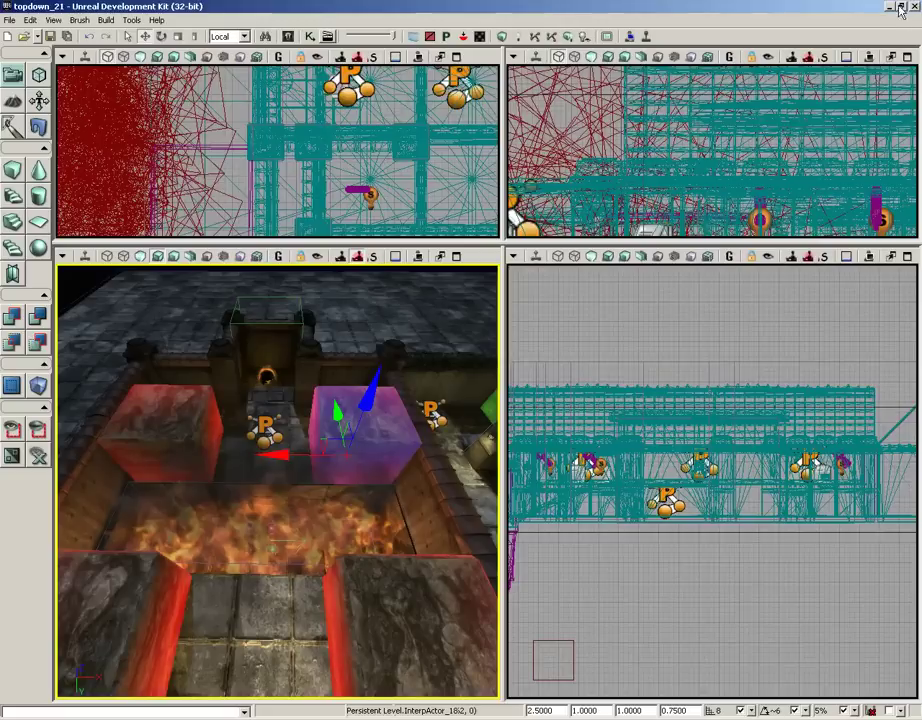
pyautogui.moveTo(56, 528); pyautogui.dragTo(343, 502)
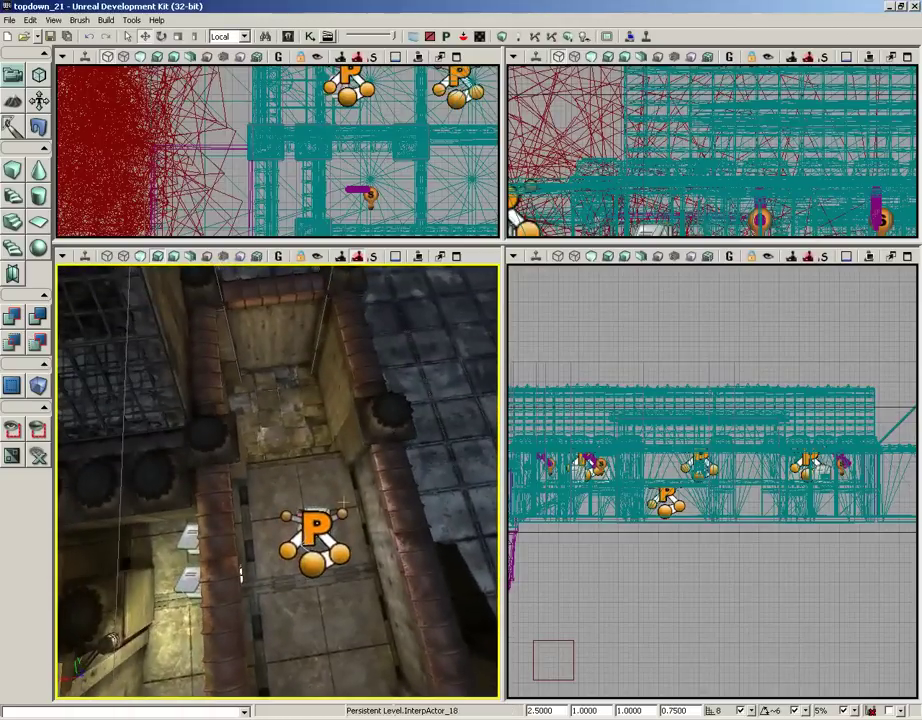
pyautogui.rightClick(279, 425)
pyautogui.click(318, 394)
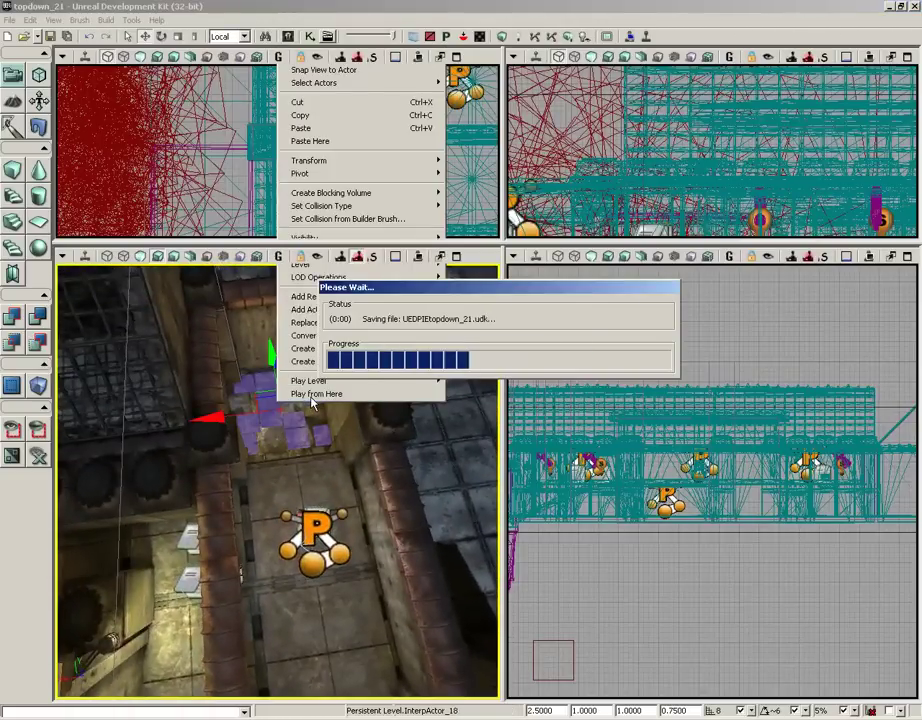
# Walk the player along the corridor into the crusher blocks to test their lethal hit, respawn, and end the play session.
pyautogui.press('w')
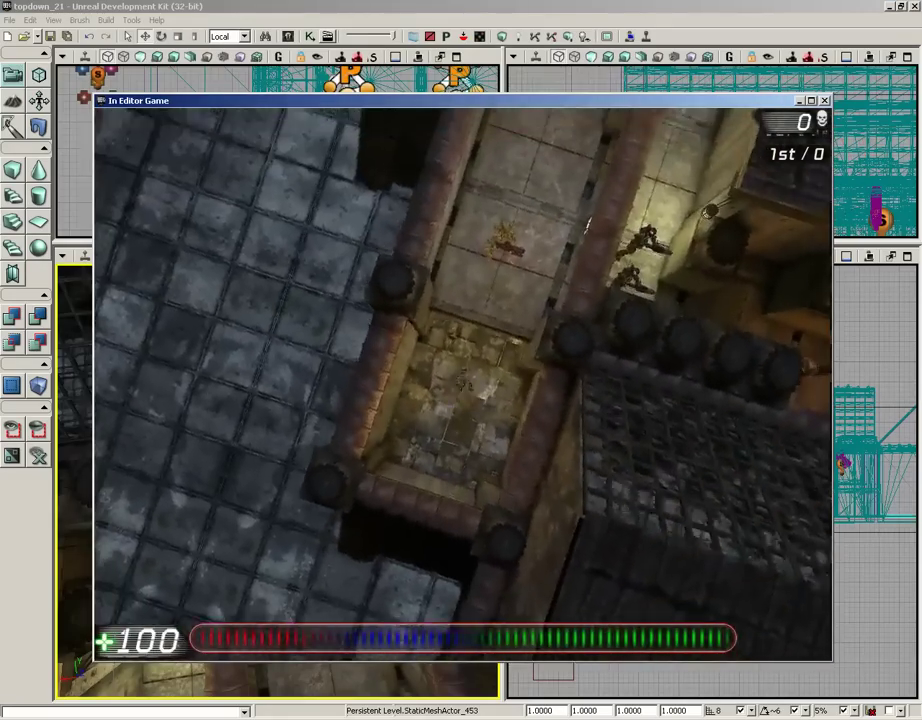
pyautogui.press('w')
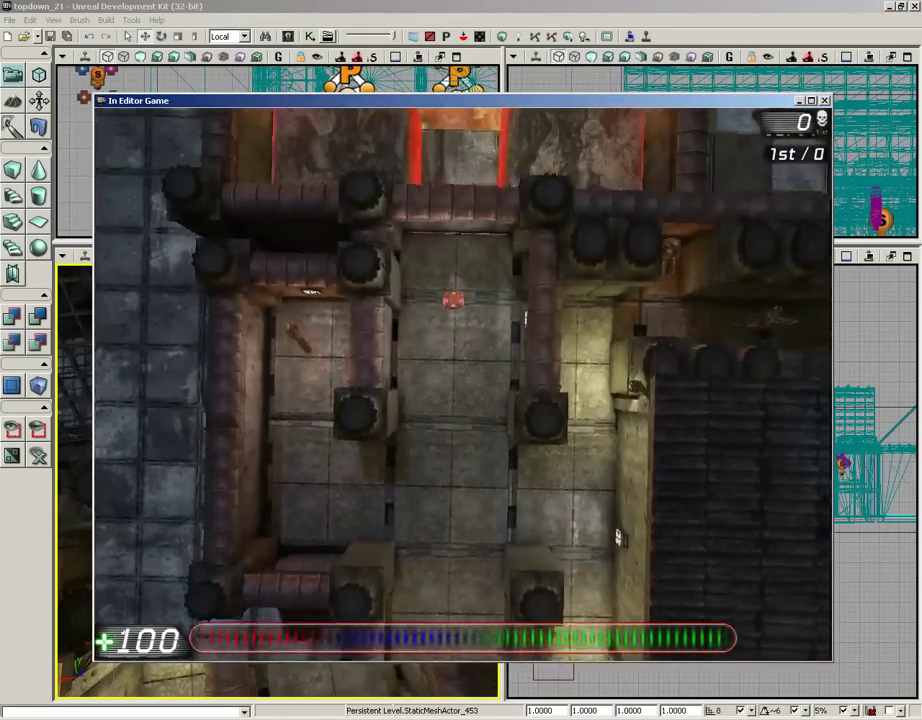
pyautogui.press('w')
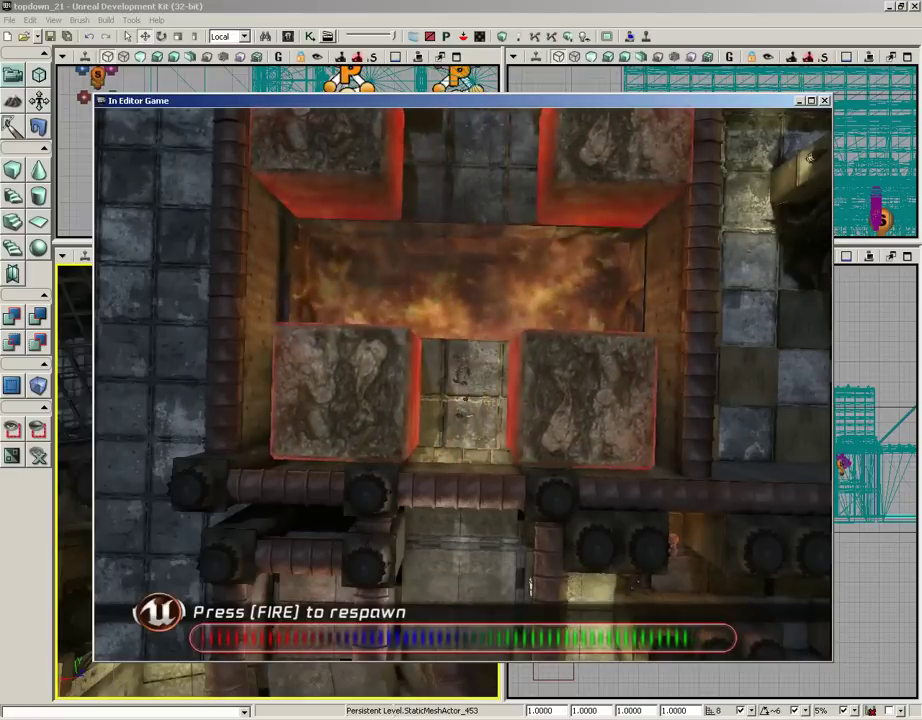
pyautogui.click(462, 384)
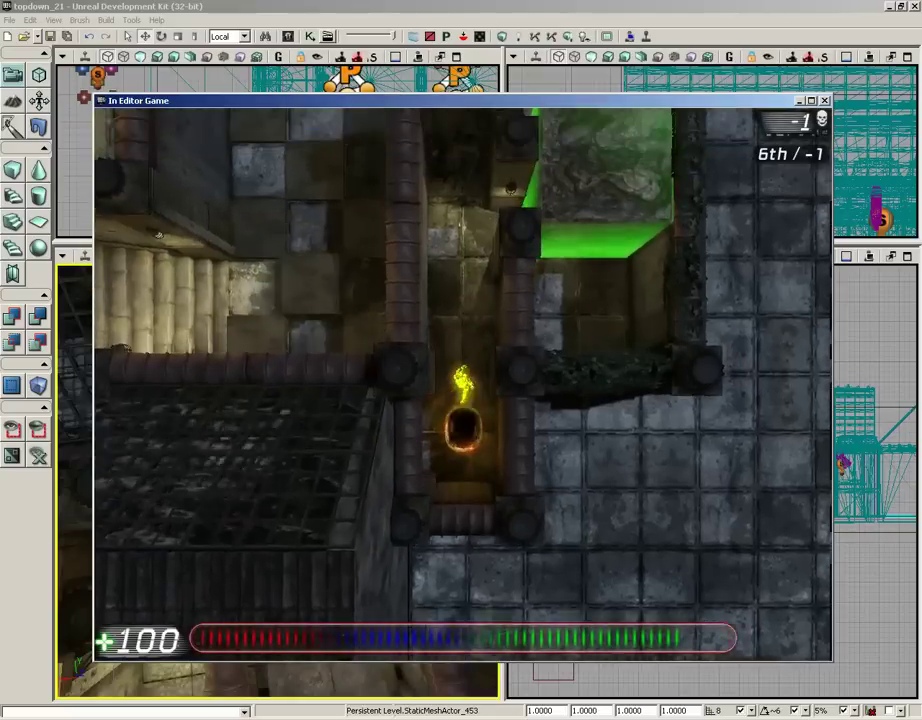
pyautogui.press('Escape')
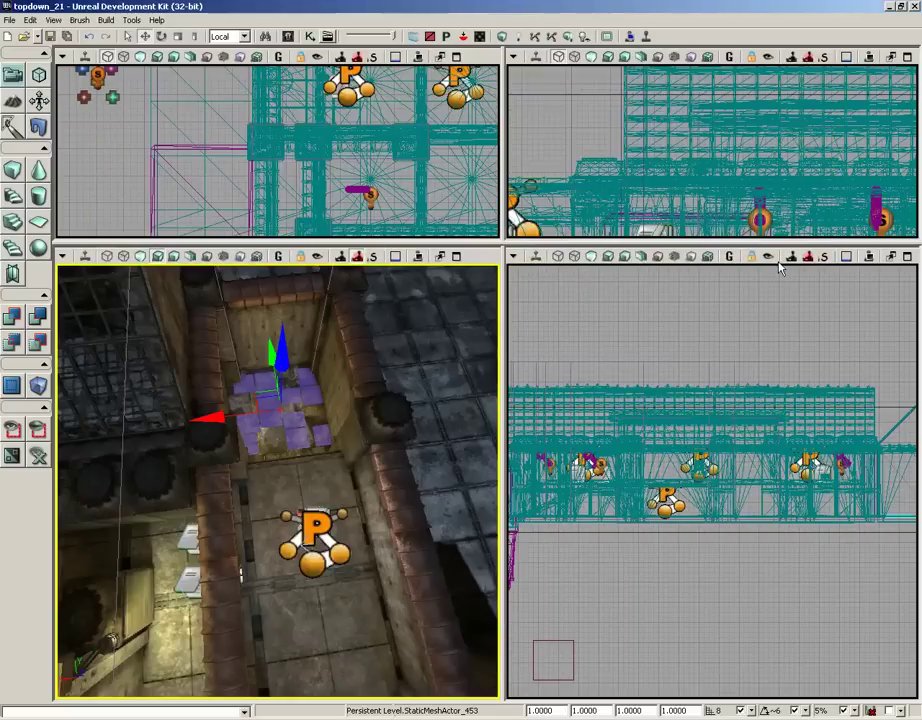